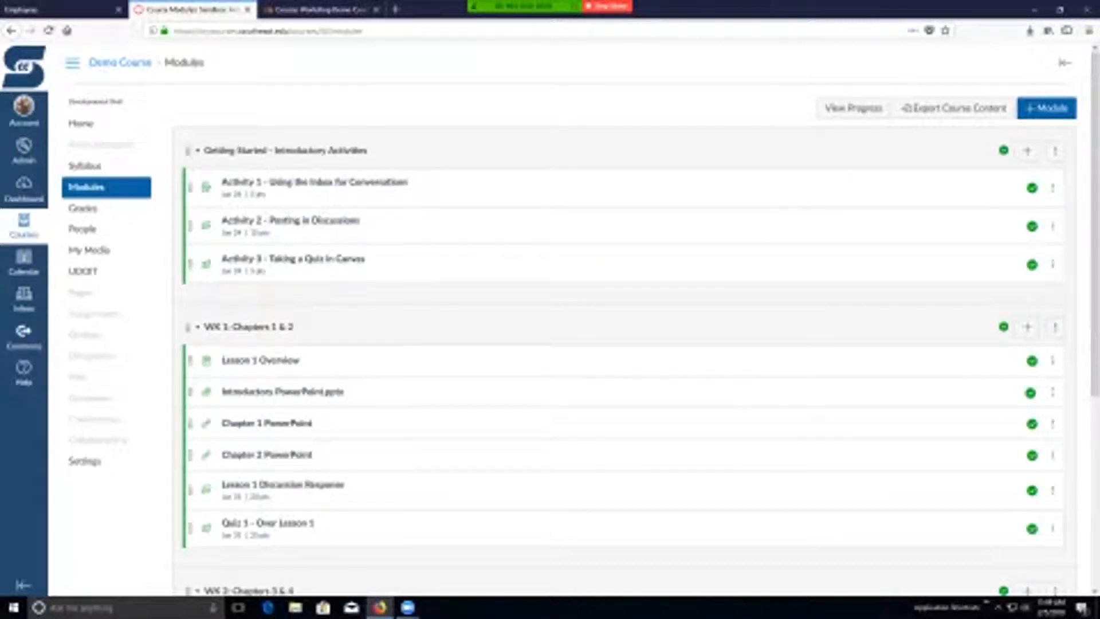
- Collapse and re-expand the Getting Started - Introductory Activities module and the WK 1: Chapters 1 & 2 module
click(199, 151)
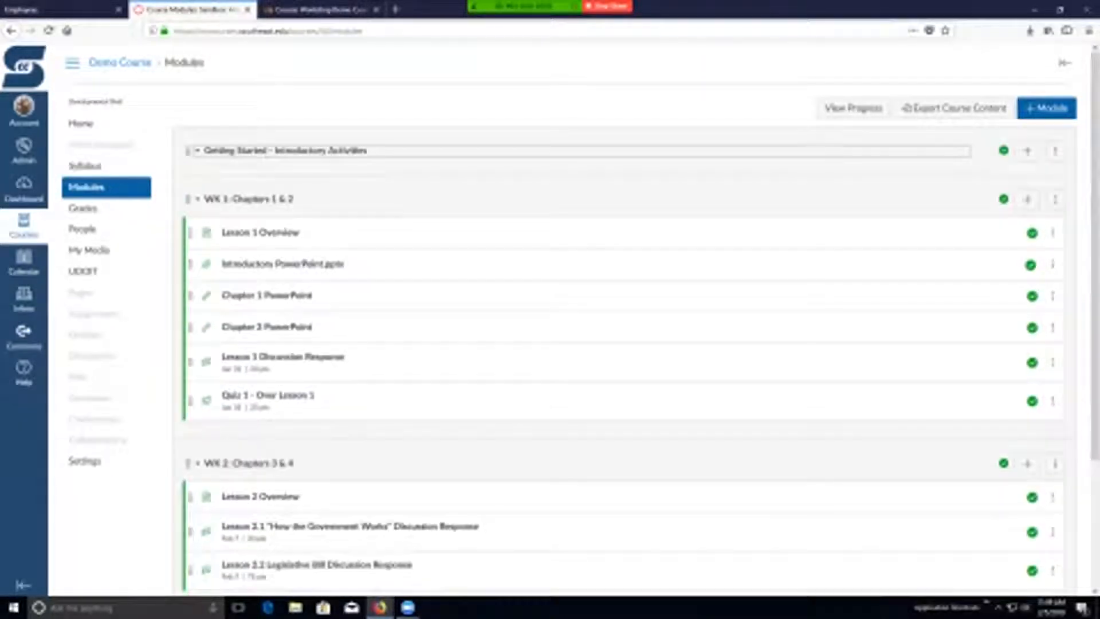
click(198, 150)
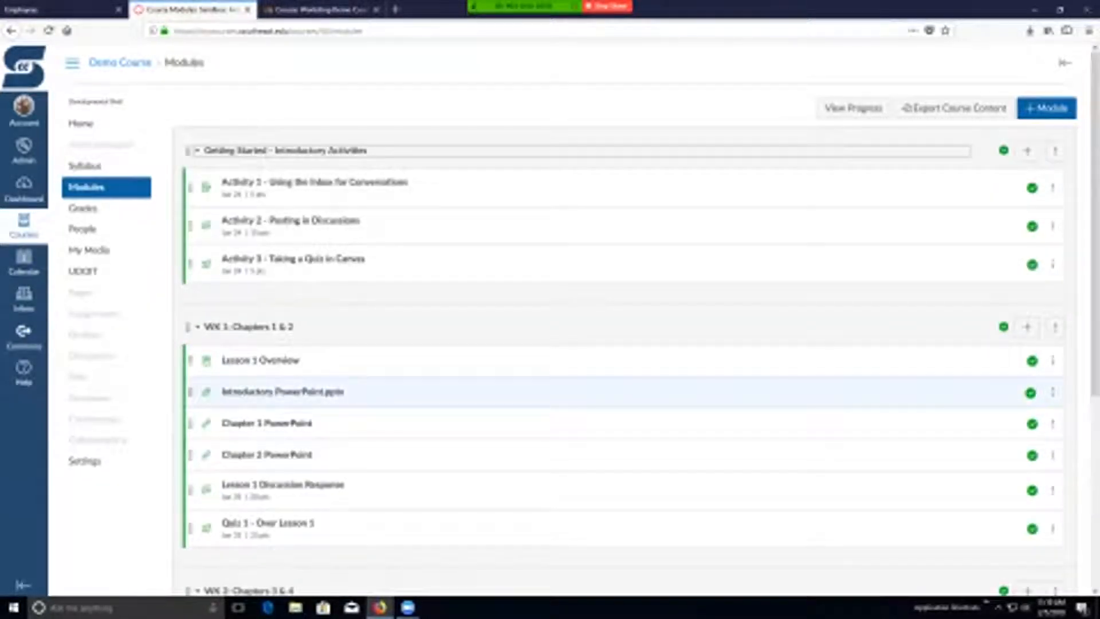
click(198, 326)
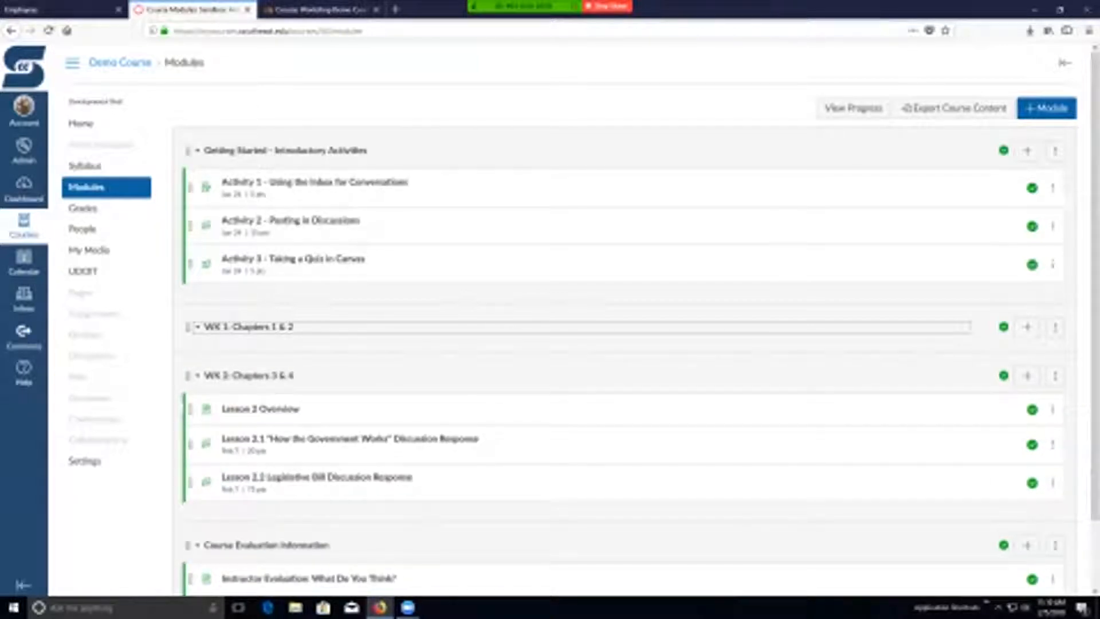
click(199, 326)
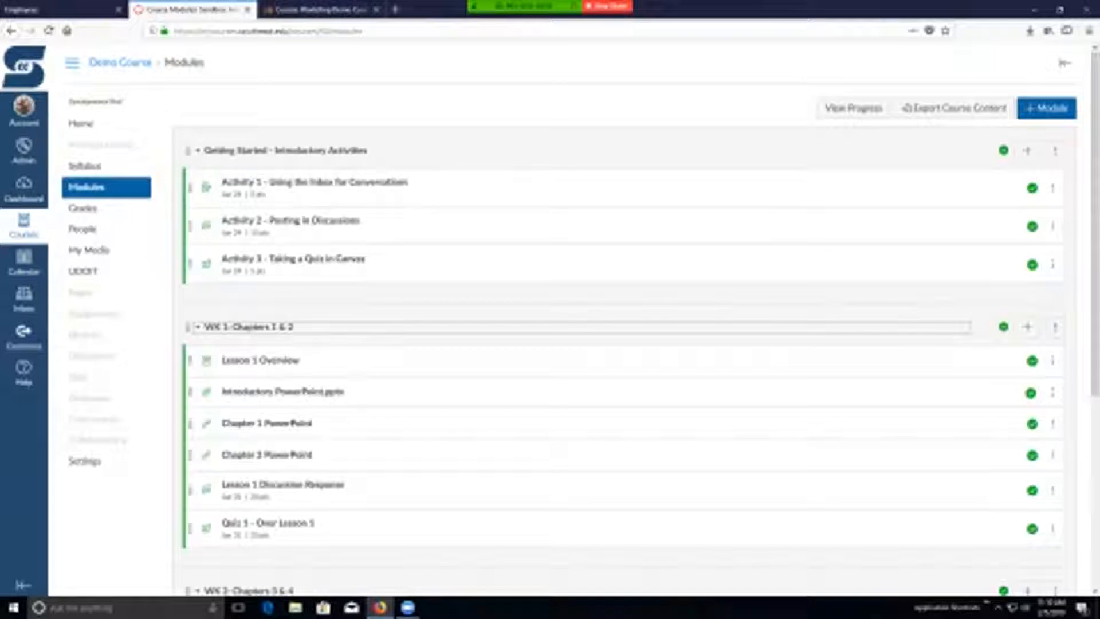
mouse_move(187, 151)
mouse_down()
mouse_move(181, 241)
mouse_move(147, 359)
mouse_move(147, 417)
mouse_move(177, 504)
mouse_move(187, 106)
mouse_move(186, 150)
mouse_up()
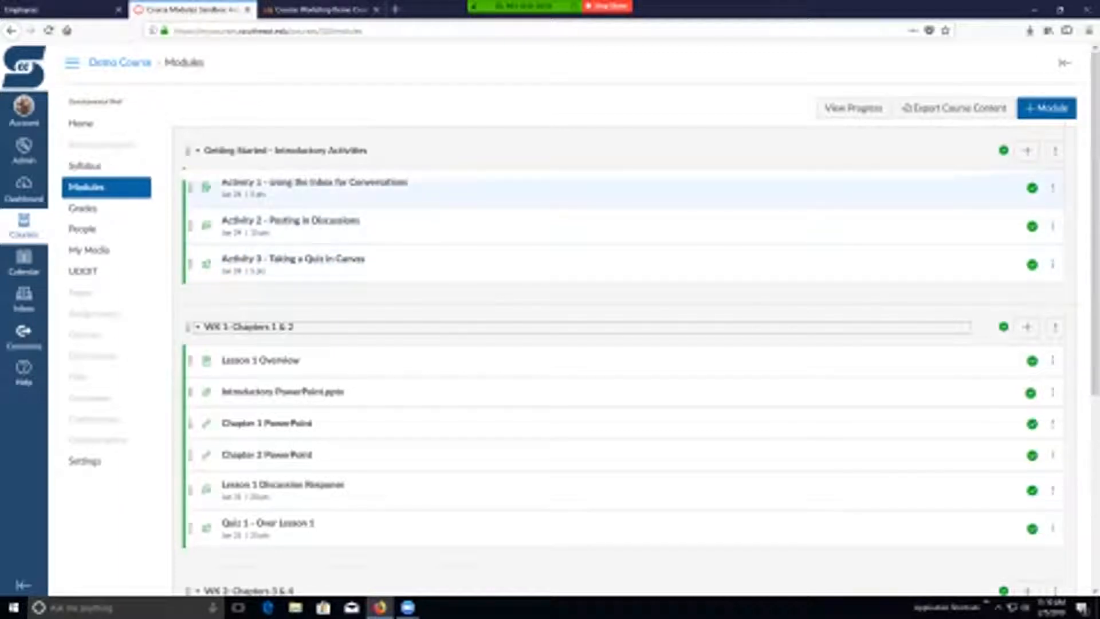
mouse_move(191, 188)
mouse_down()
mouse_move(190, 236)
mouse_move(191, 174)
mouse_up()
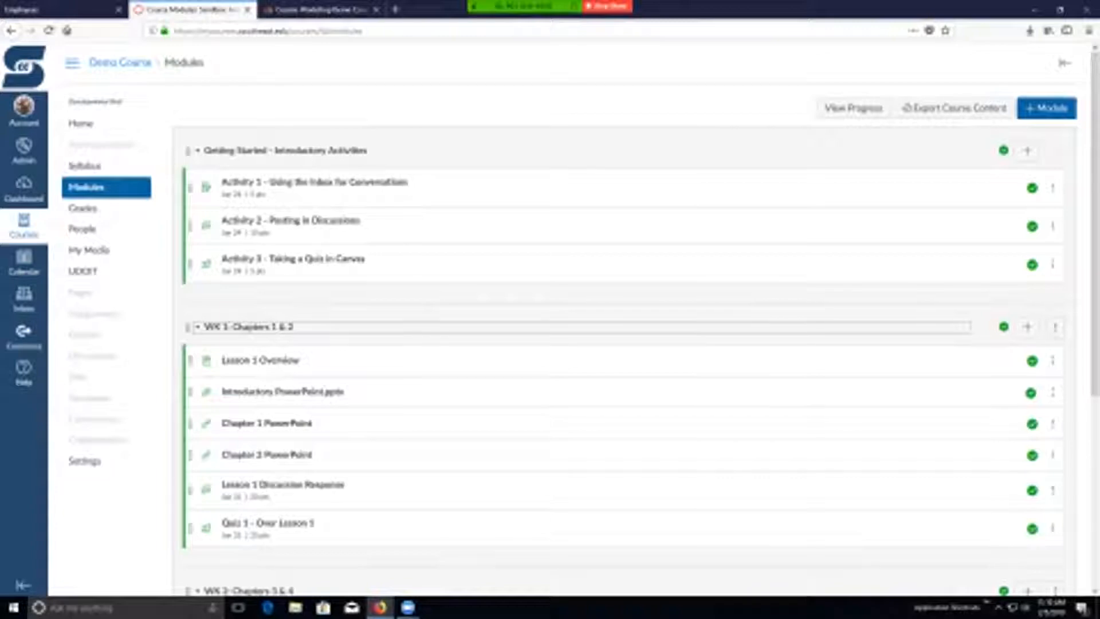
- Start a new module in the course and name it Chapter 1
click(1047, 108)
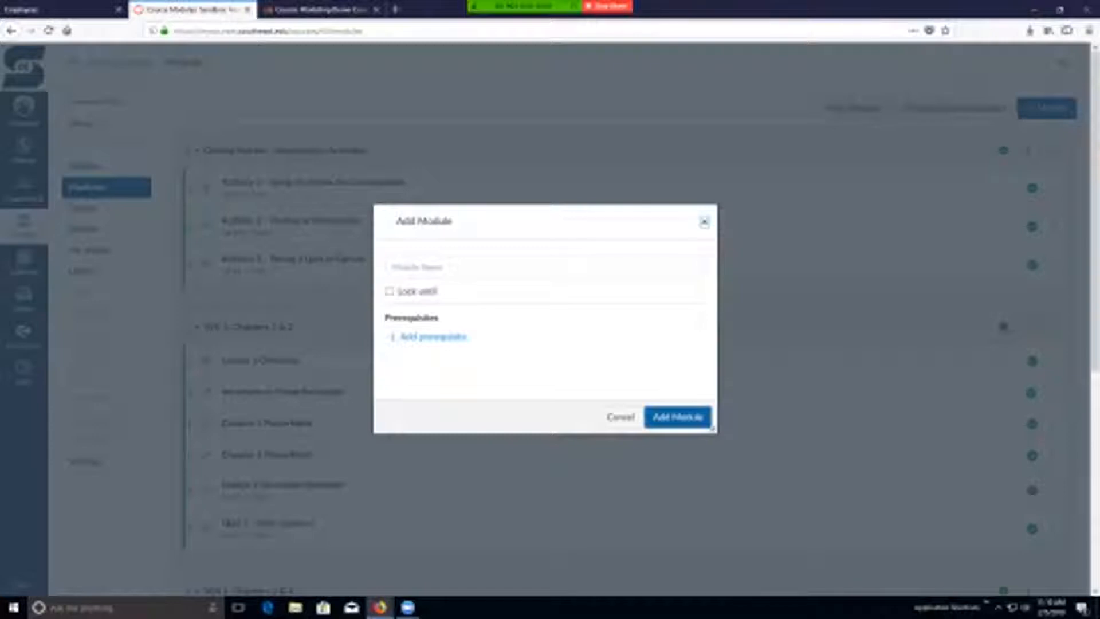
click(544, 267)
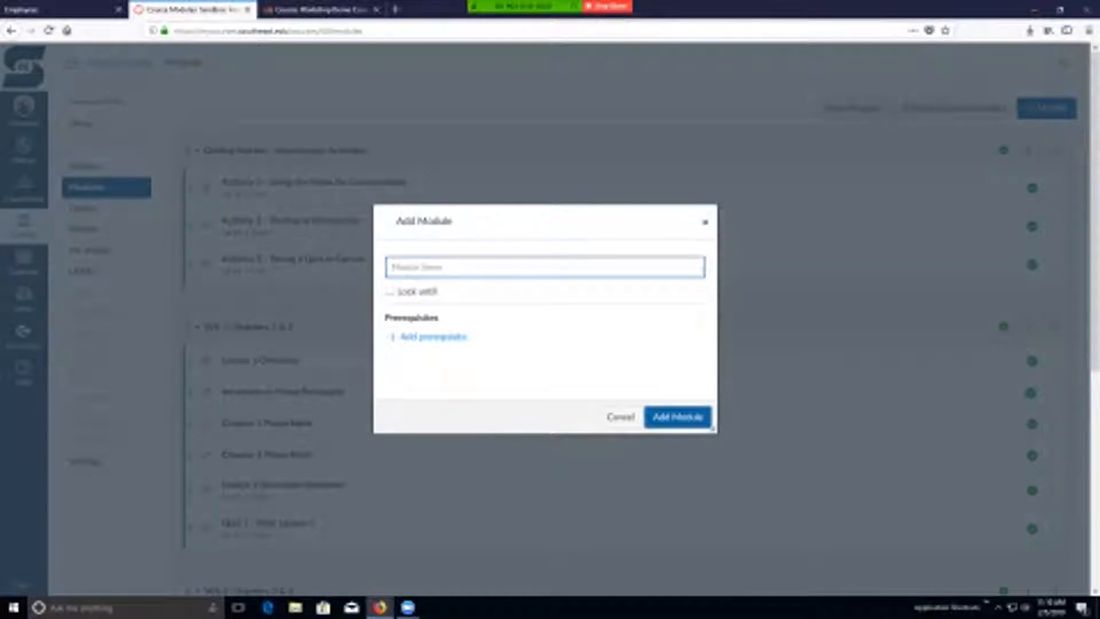
text(Modul)
key(BackSpace)
key(BackSpace)
key(BackSpace)
key(BackSpace)
key(BackSpace)
text(Chapter 5)
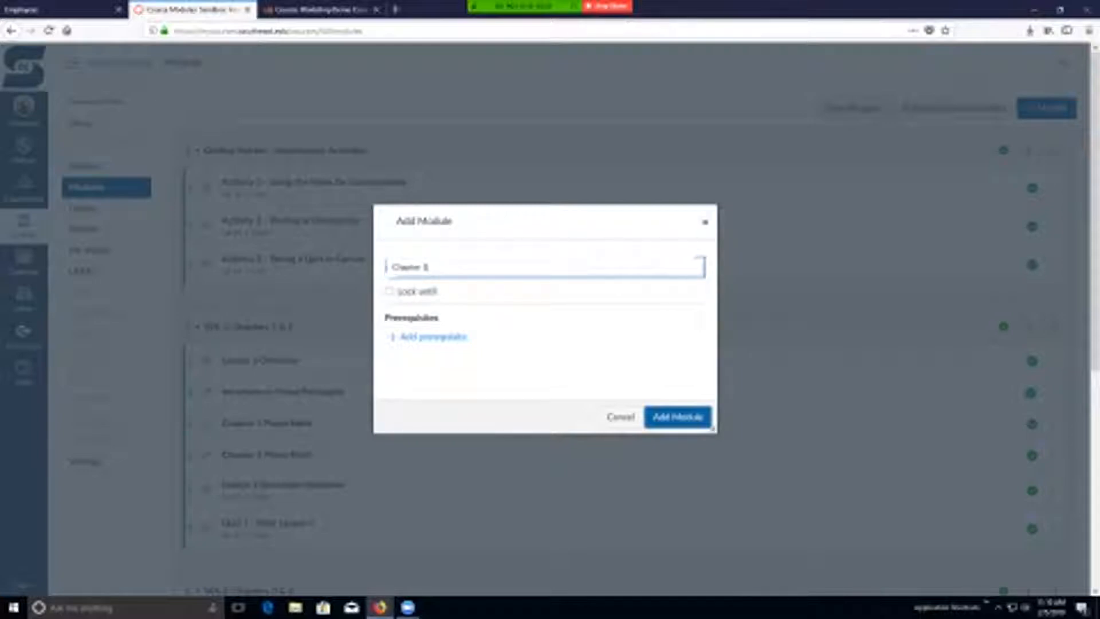
- Enable Lock until, set Getting Started - Introductory Activities as the prerequisite, and add the module
click(389, 291)
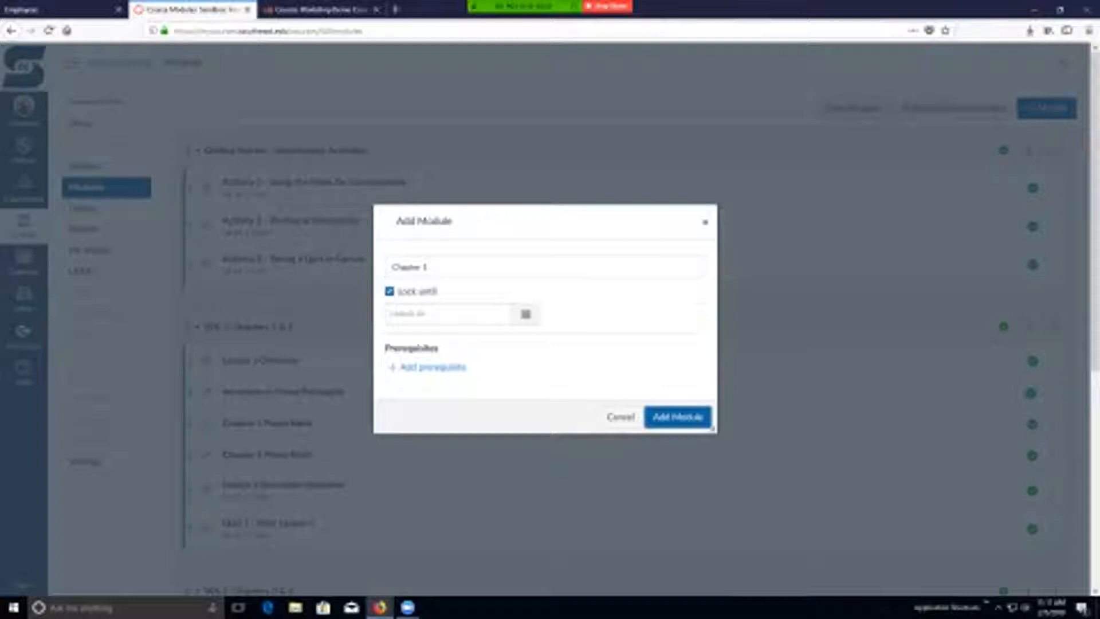
click(433, 367)
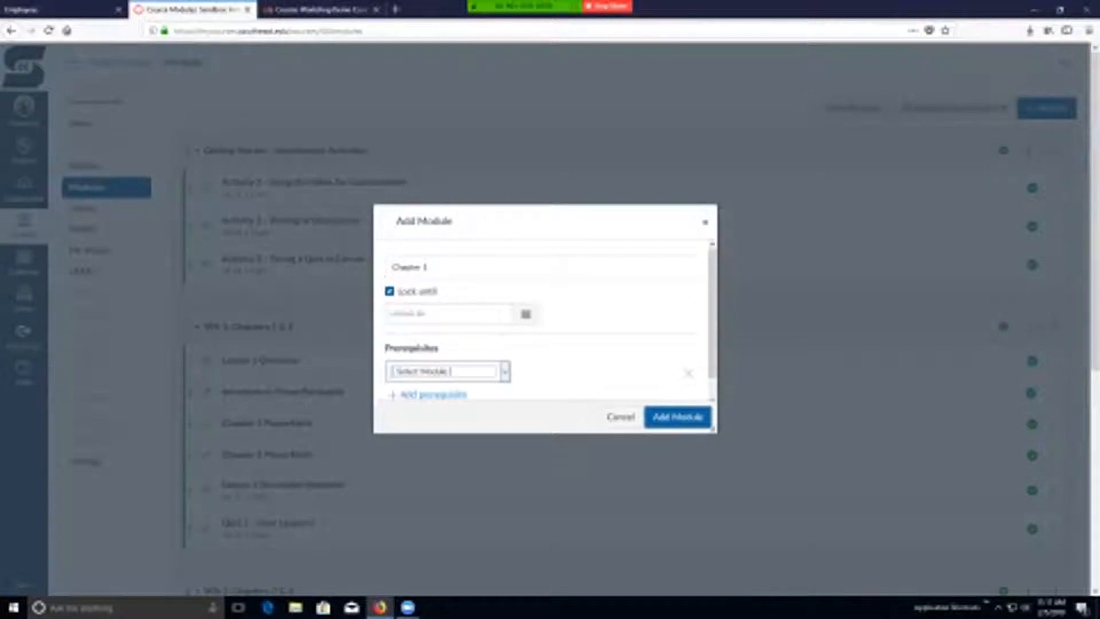
scroll(433, 367, down, 1)
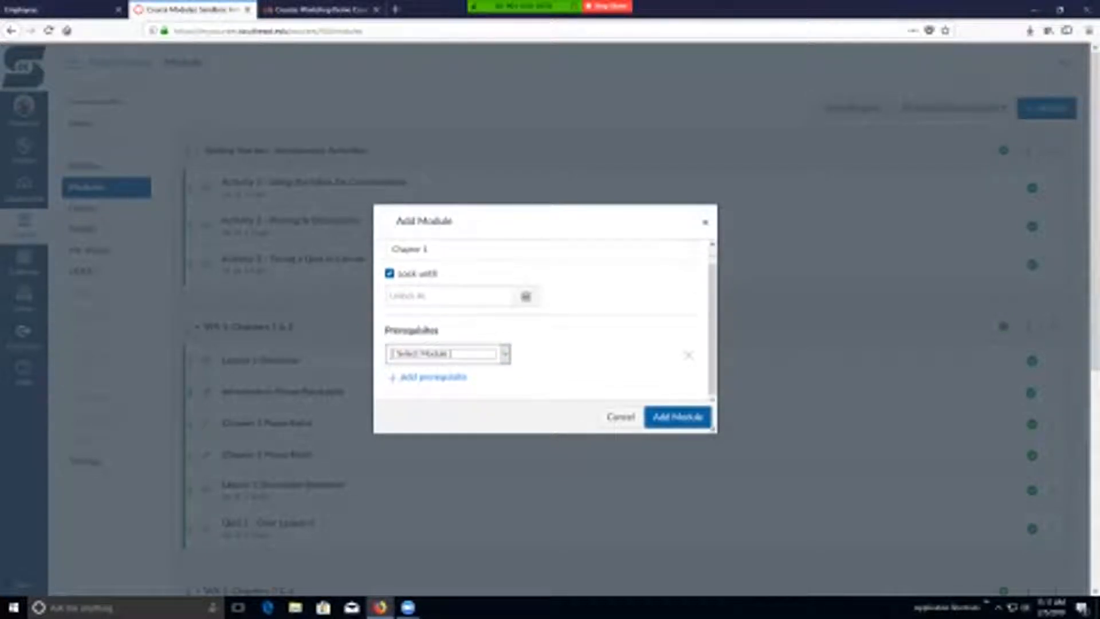
click(504, 354)
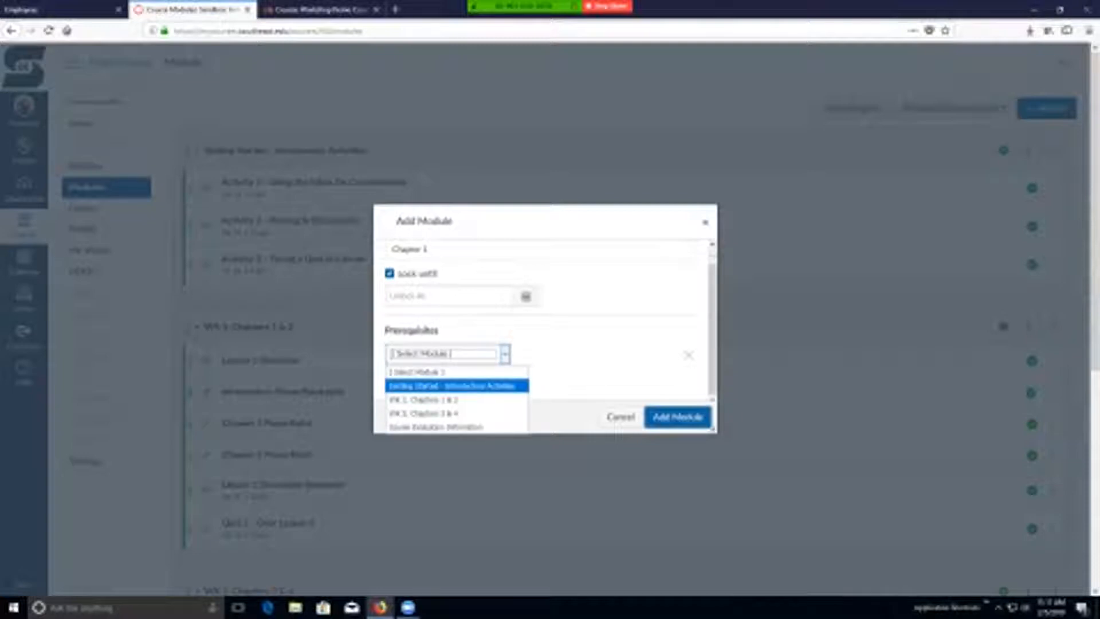
click(452, 386)
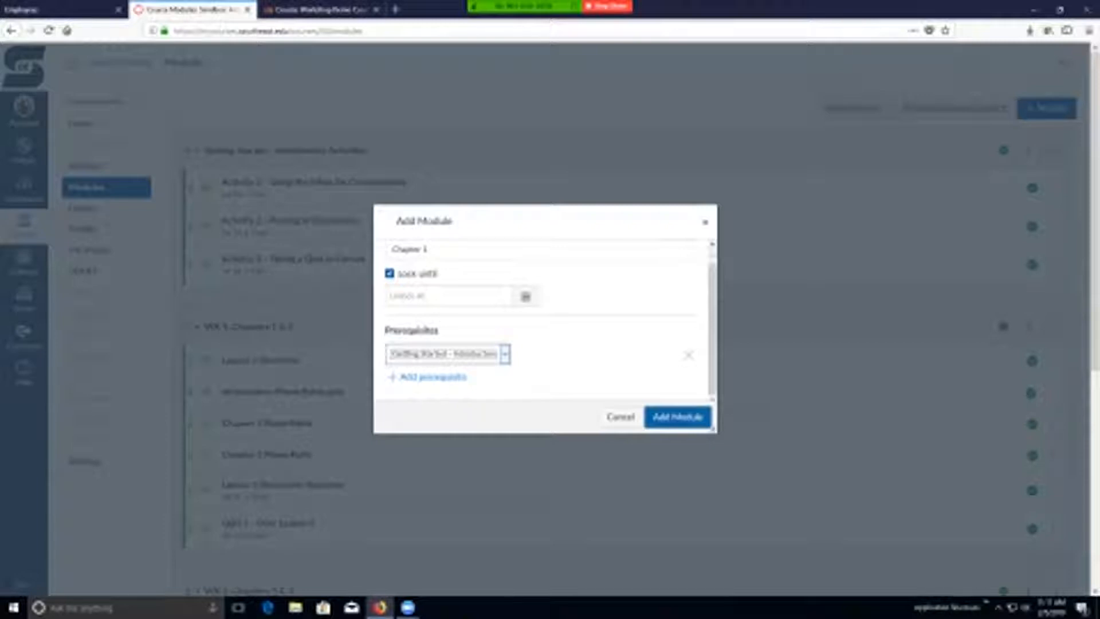
click(678, 417)
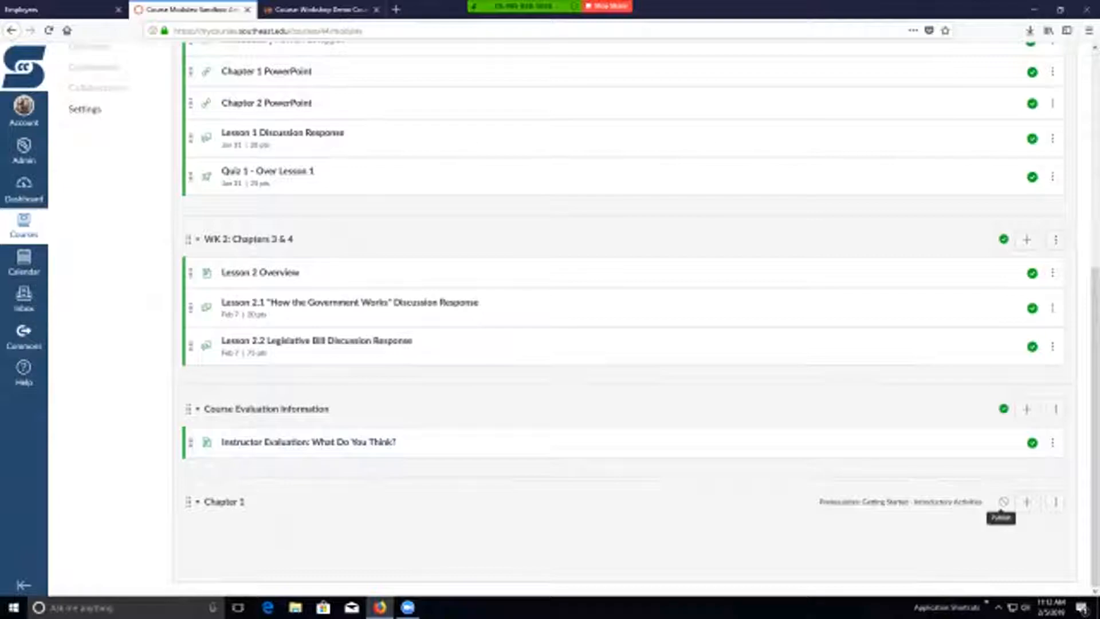
- Publish the Chapter 1 module and unpublish the Getting Started - Introductory Activities and WK 1: Chapters 1 & 2 modules
click(1003, 502)
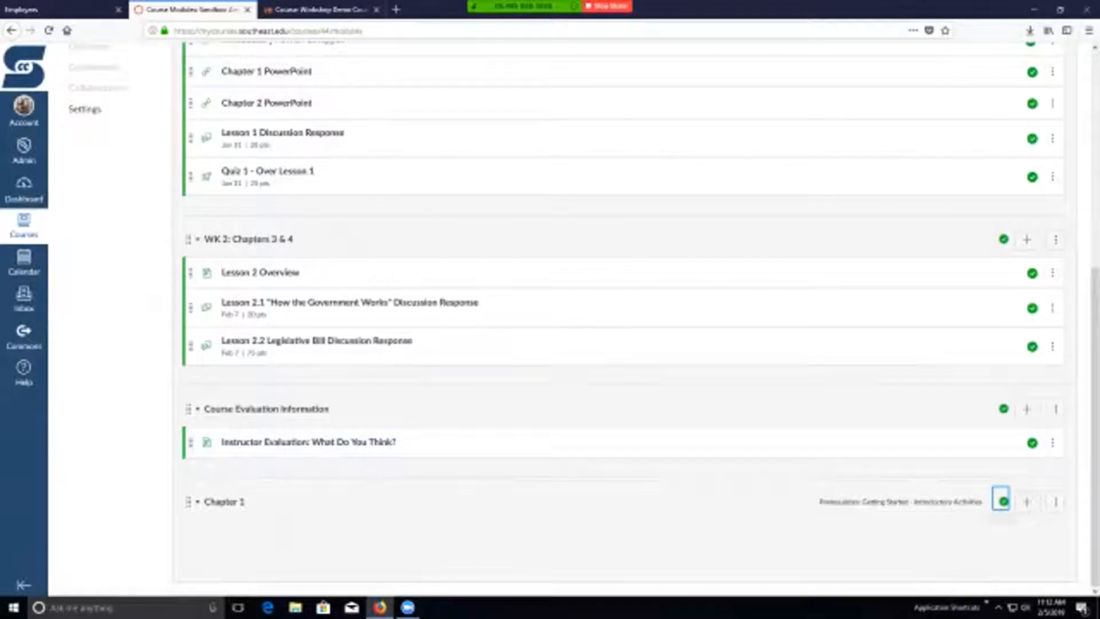
scroll(622, 315, up, 6)
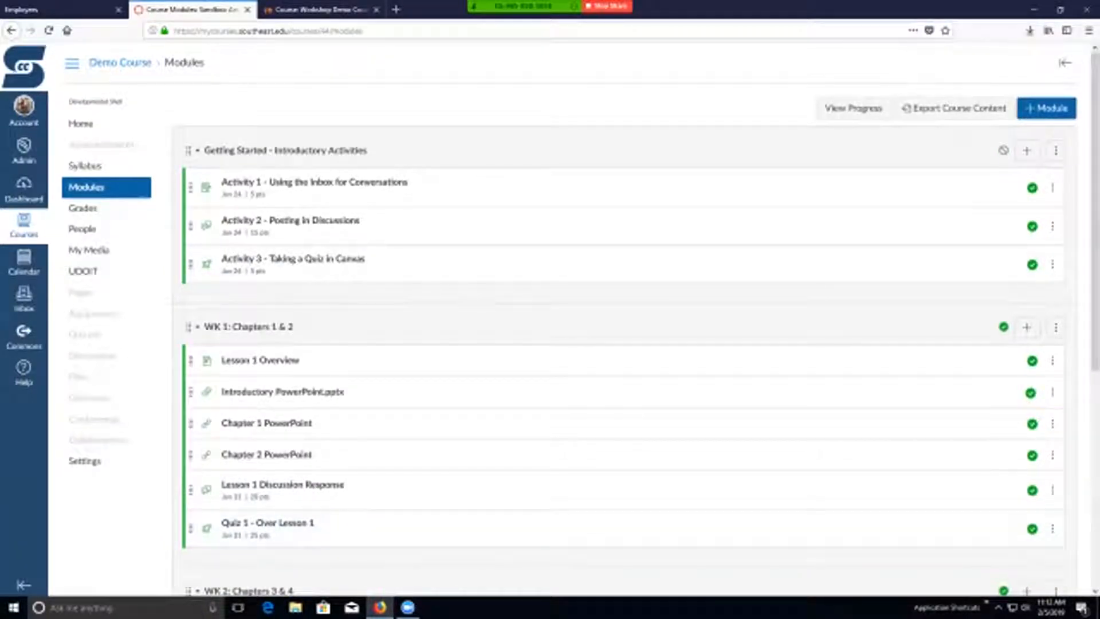
click(1003, 150)
click(1001, 325)
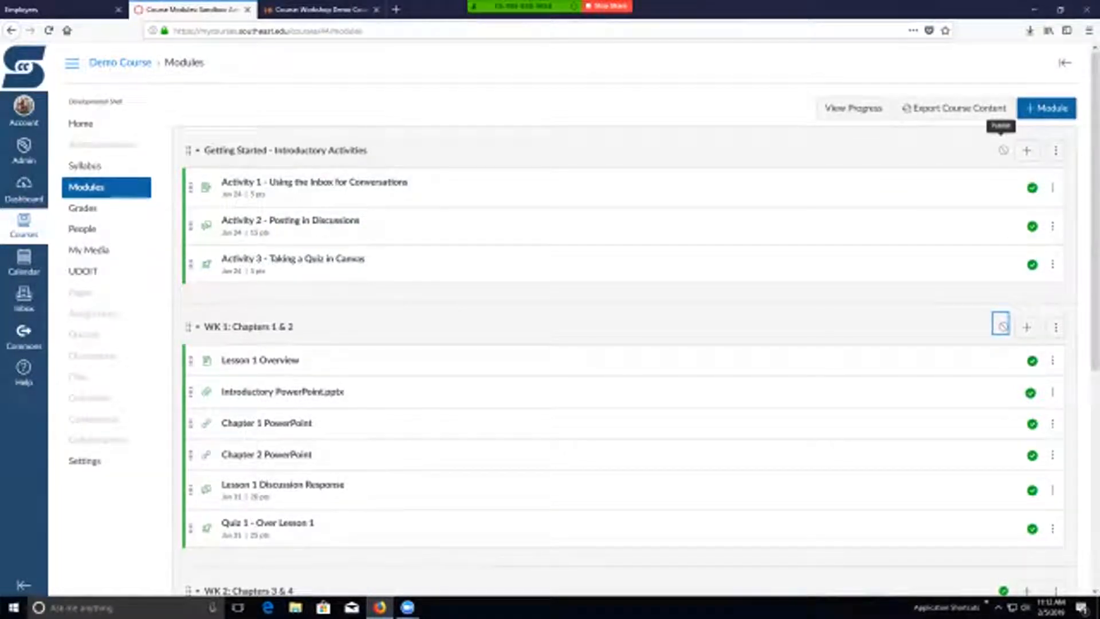
- Republish the Getting Started - Introductory Activities module, and unpublish and republish its Activity 1 item
click(1003, 150)
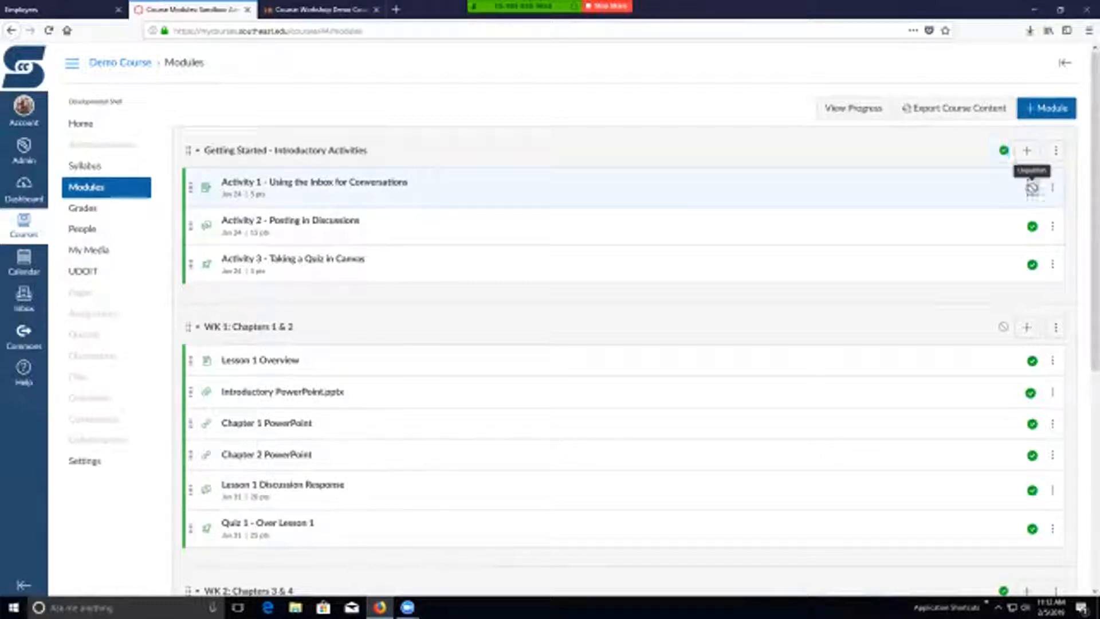
click(1032, 187)
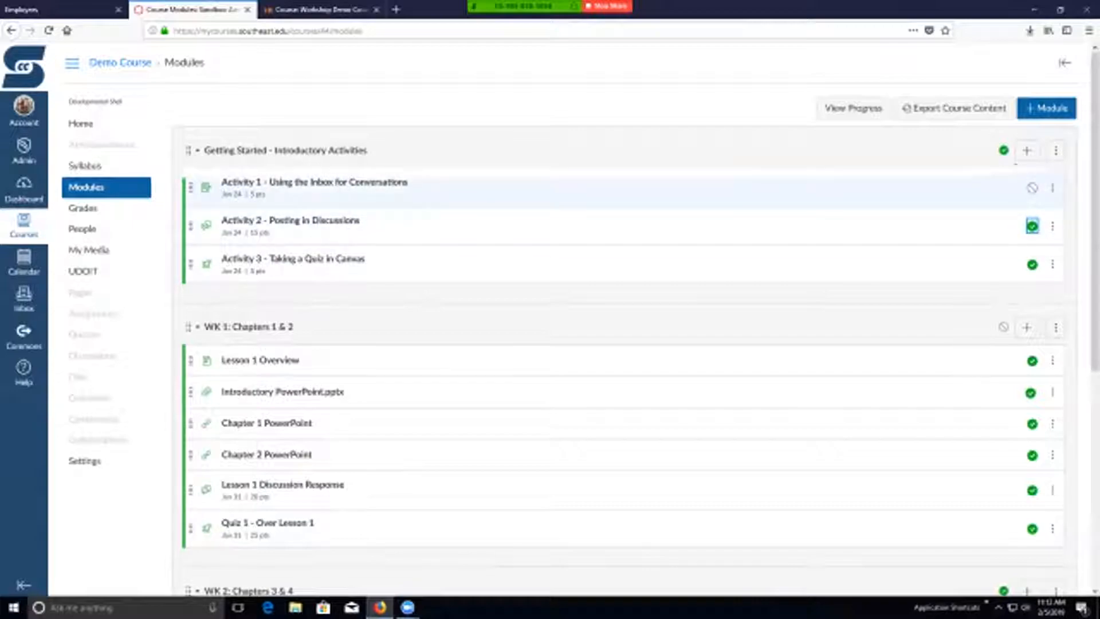
click(1031, 188)
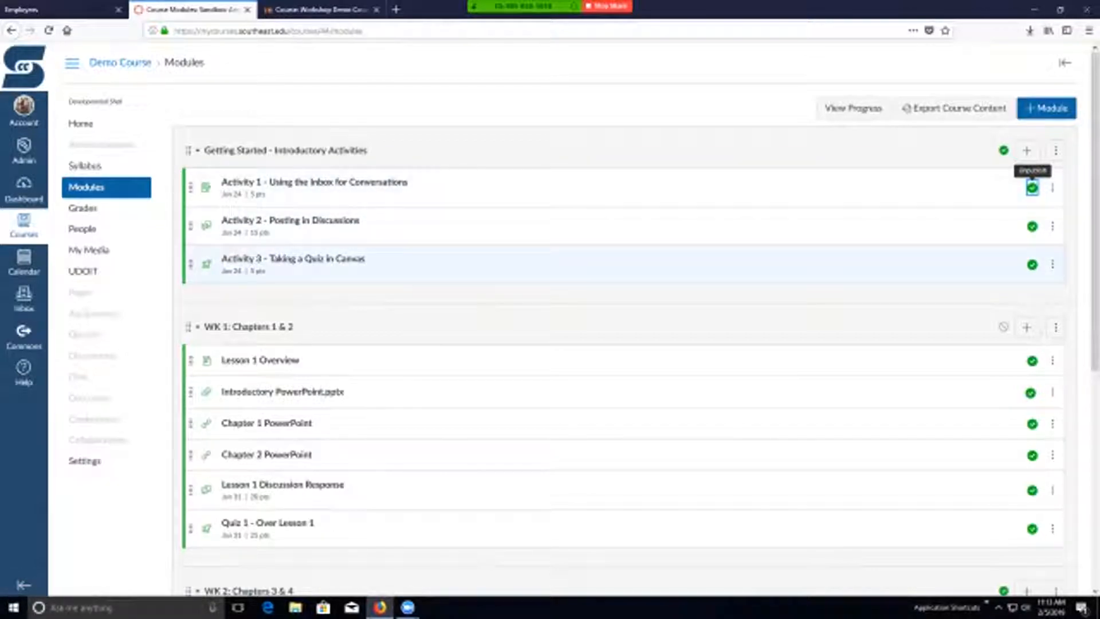
click(1032, 265)
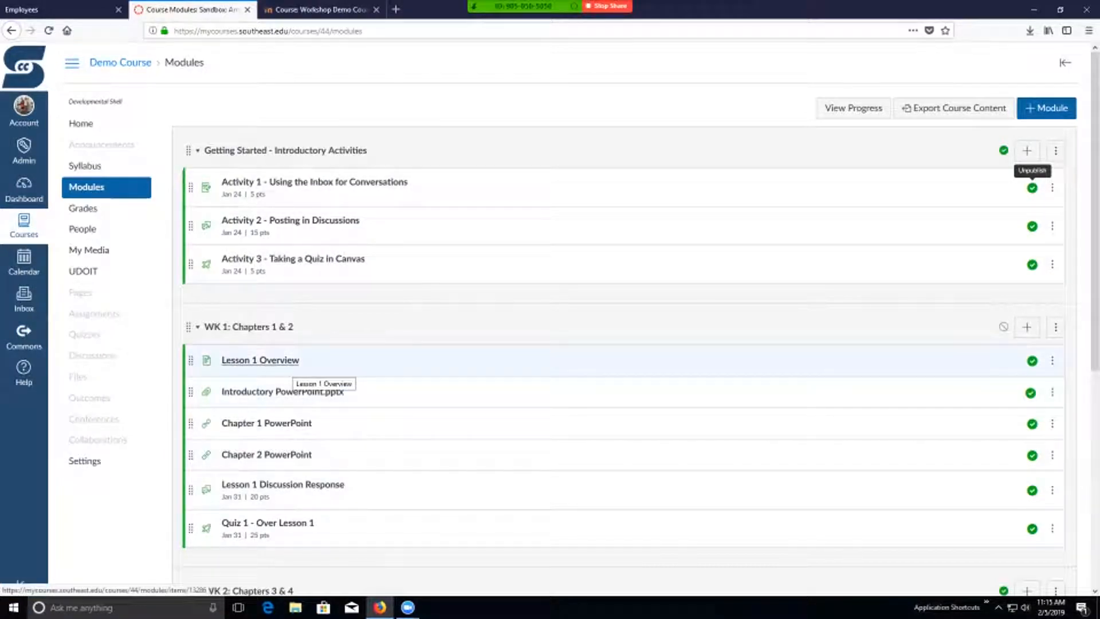
- Review the Lesson 1 Overview page's objectives, readings and assignments and compare it with the items in the course's module list
click(276, 361)
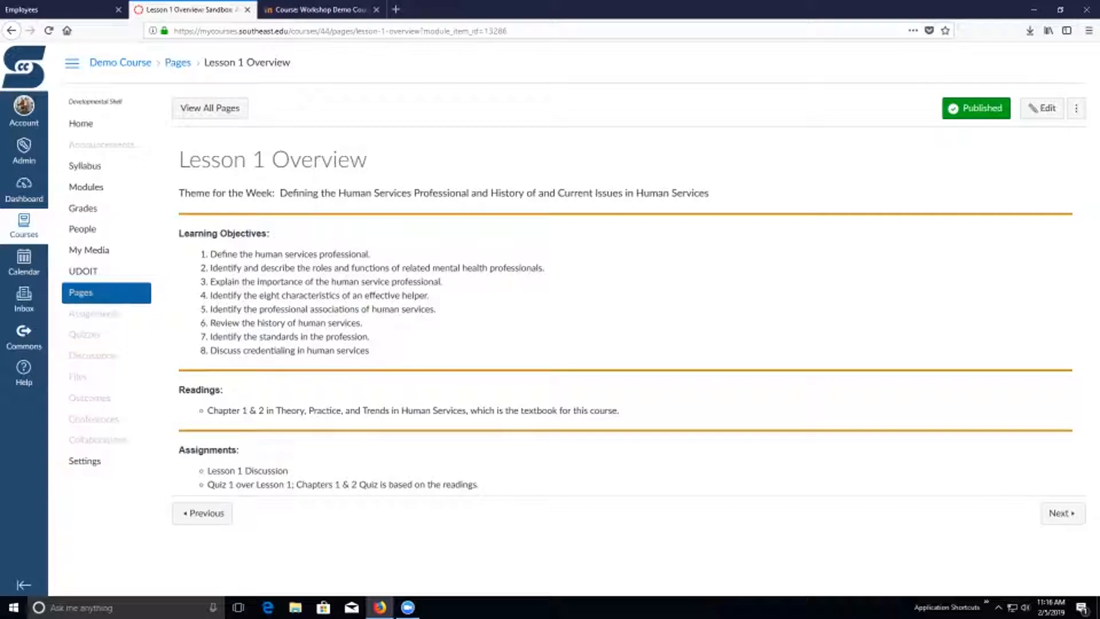
click(86, 186)
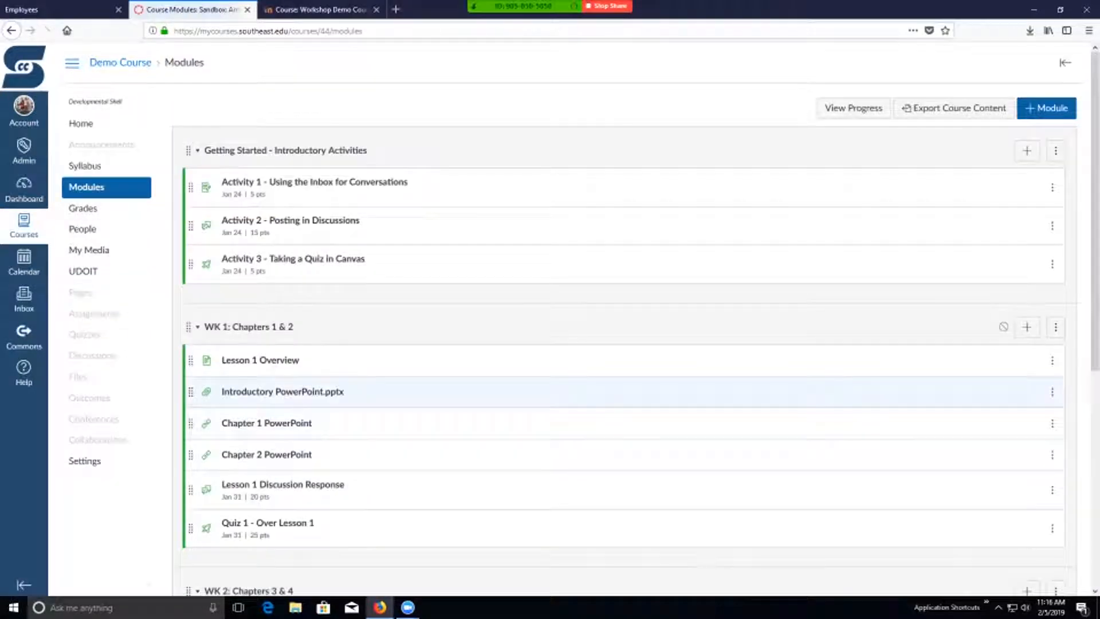
scroll(623, 321, down, 3)
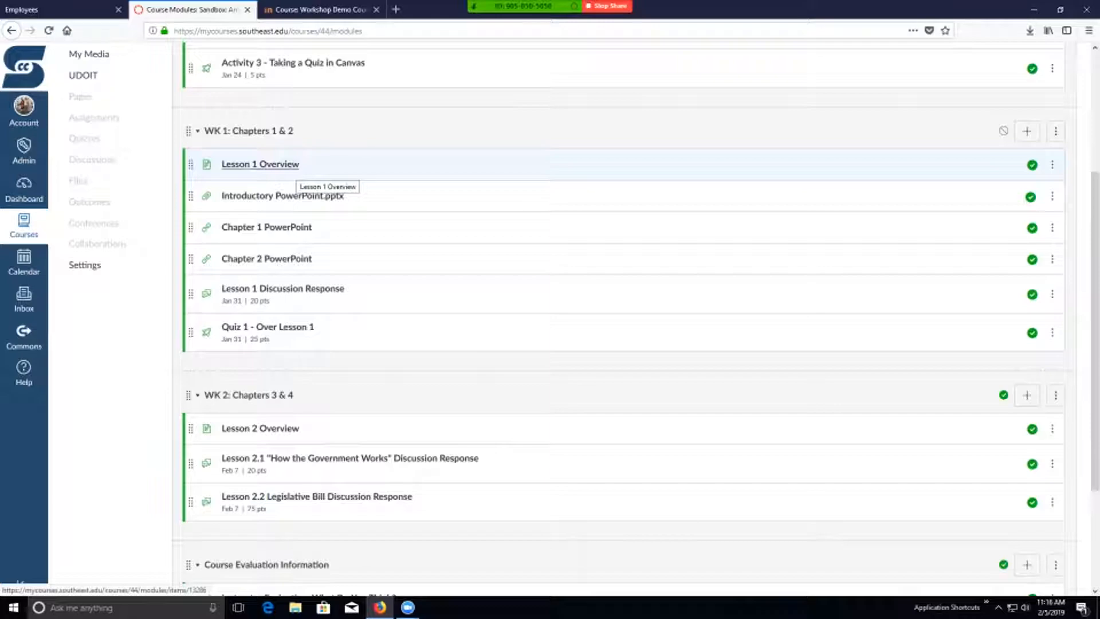
click(260, 164)
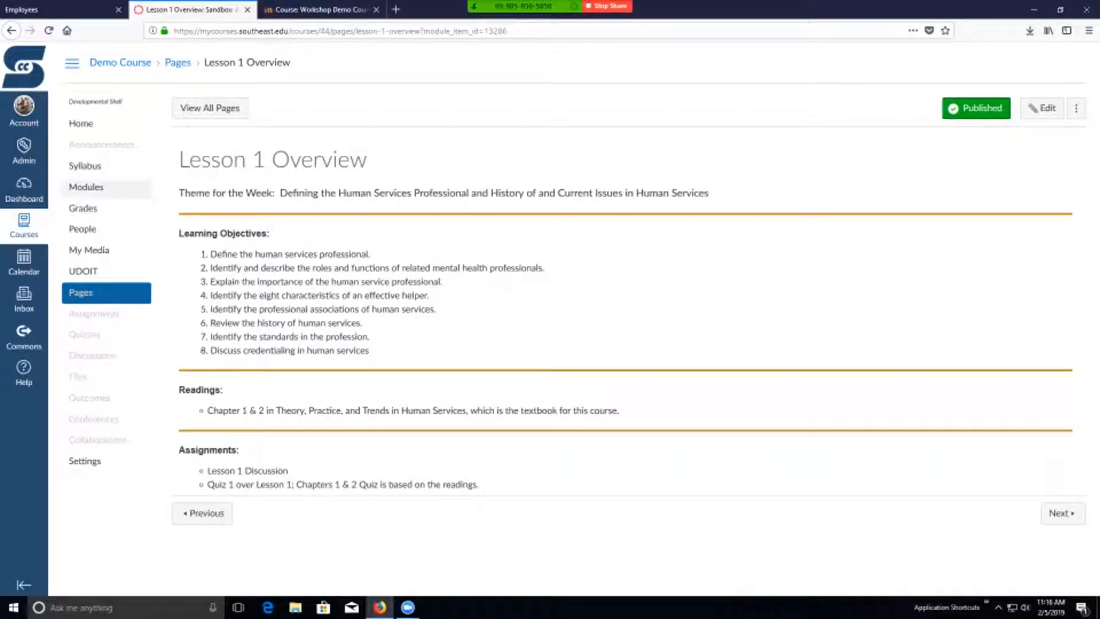
click(98, 189)
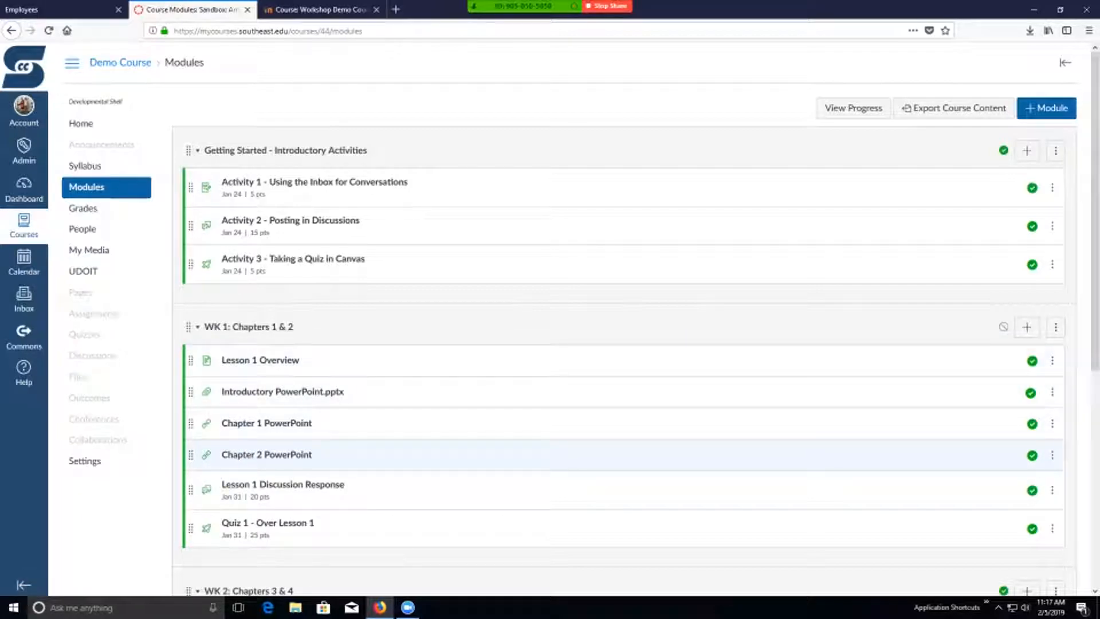
click(260, 360)
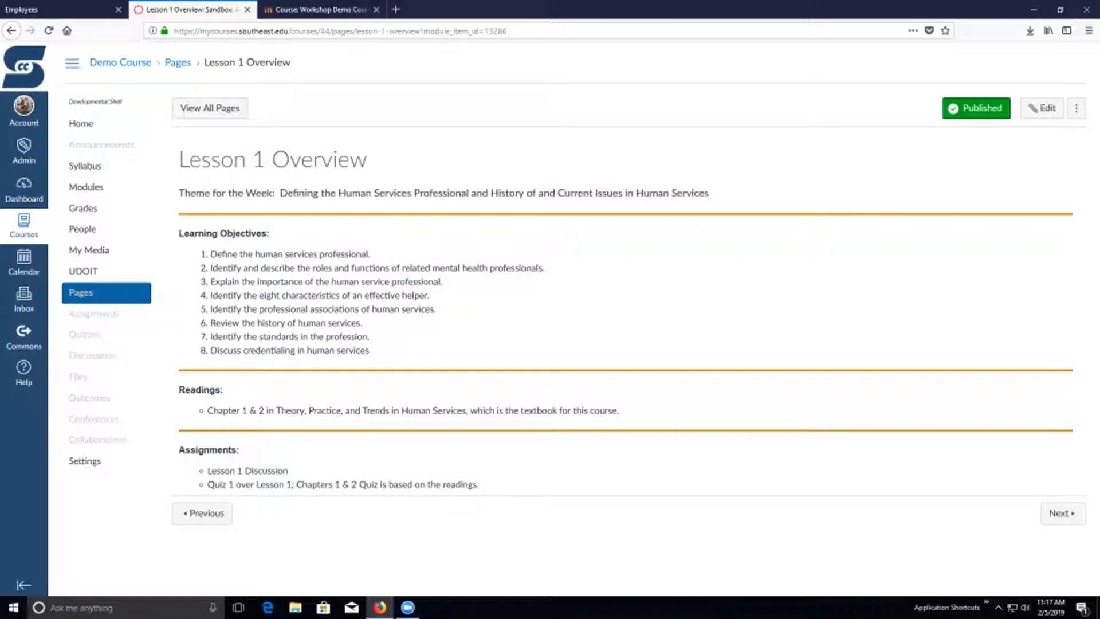
click(86, 187)
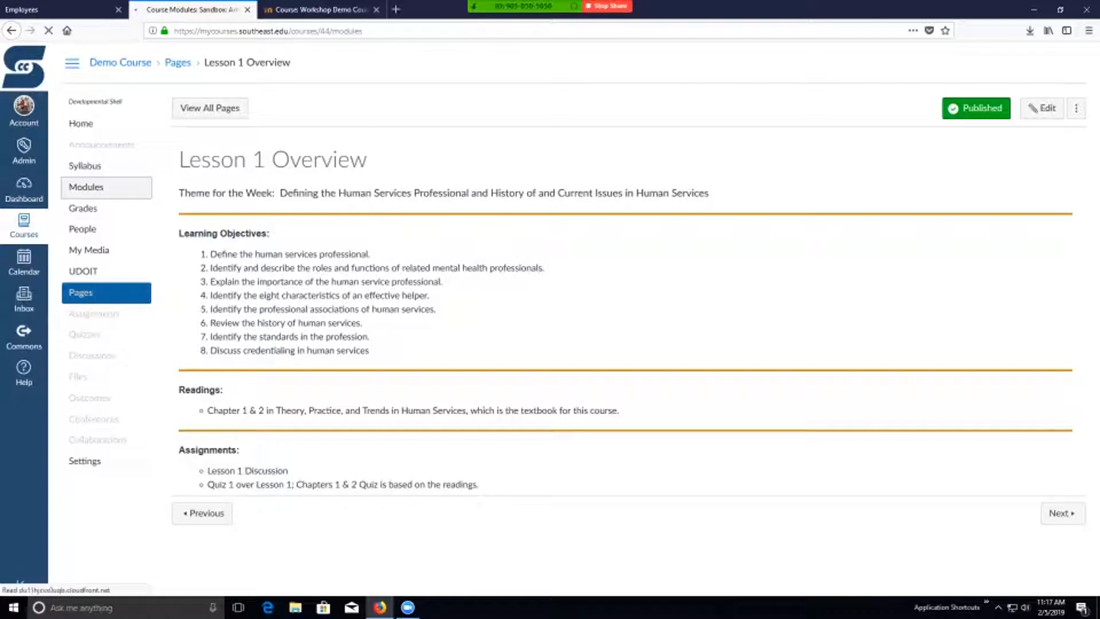
scroll(573, 321, down, 2)
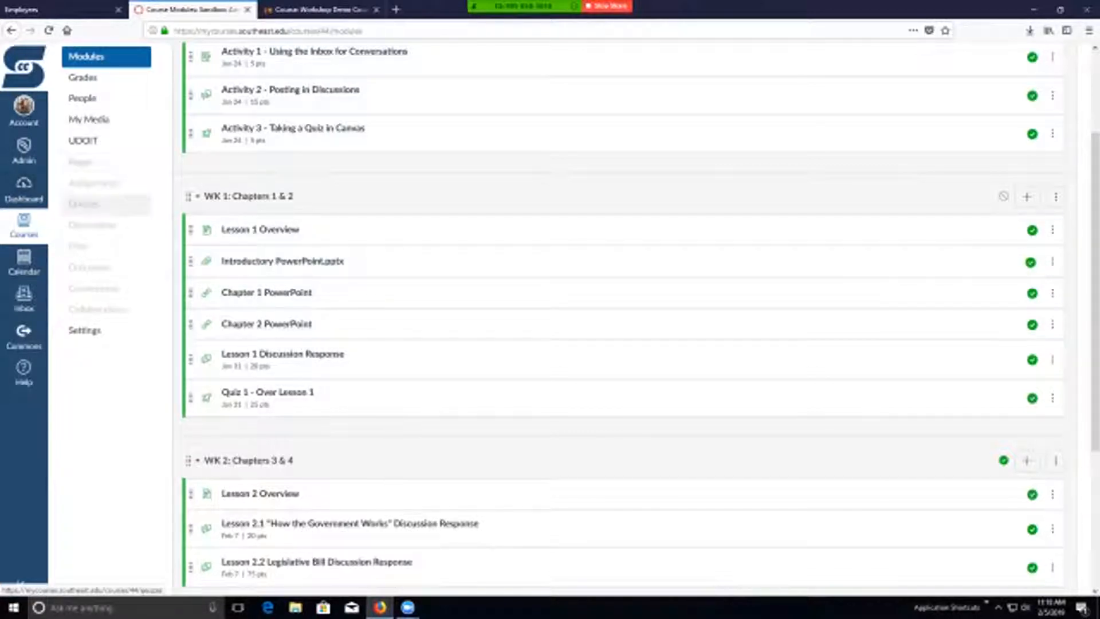
scroll(106, 204, up, 3)
- Visit the Dashboard and go back to the Demo Course module list
click(24, 189)
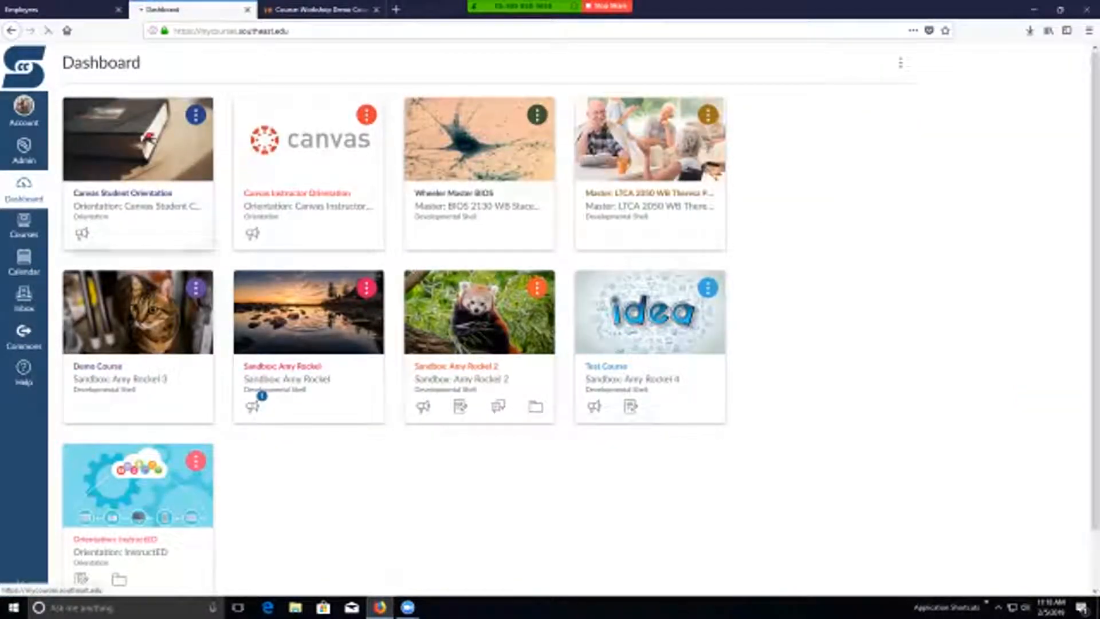
click(11, 30)
scroll(366, 395, down, 2)
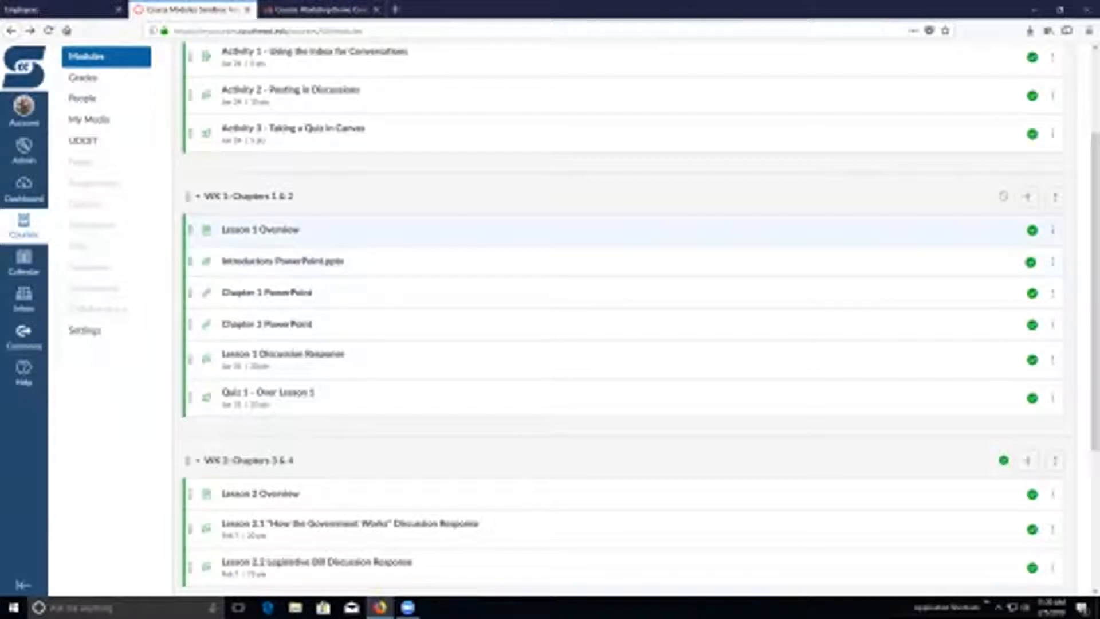
drag(190, 229, 191, 230)
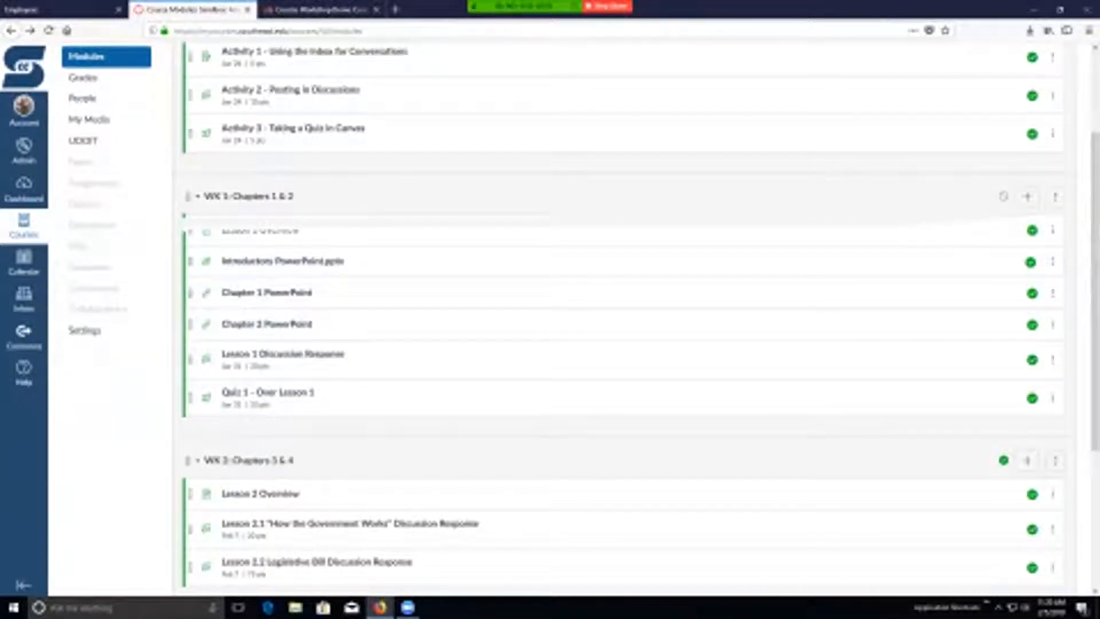
- Add a module named Midterm Research Paper and place it between WK 1: Chapters 1 & 2 and WK 2: Chapters 3 & 4
scroll(621, 318, up, 2)
scroll(622, 425, up, 2)
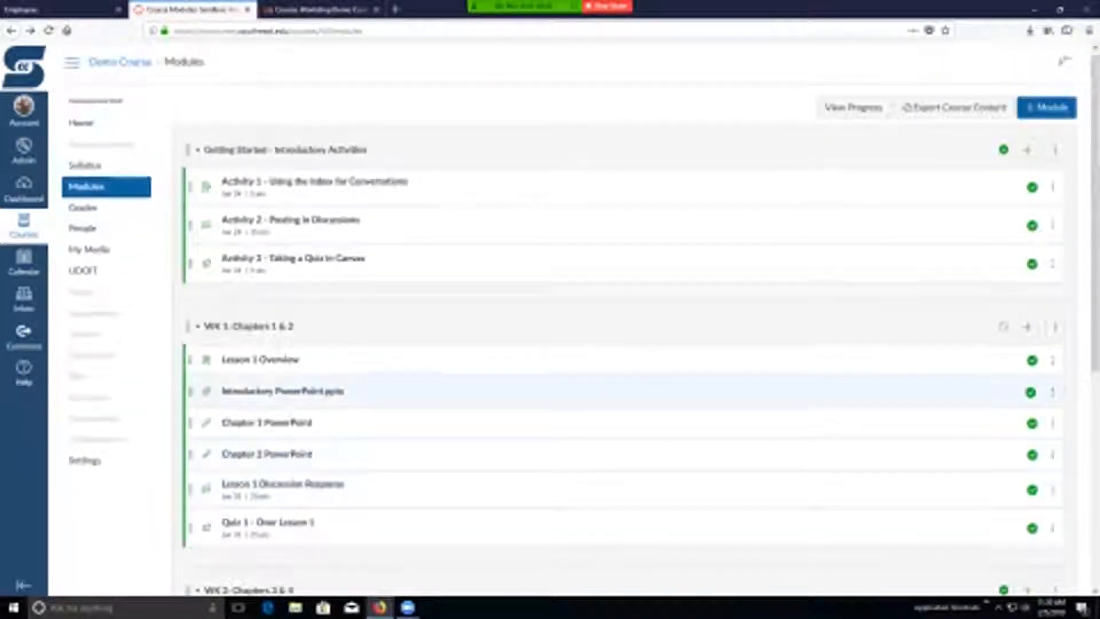
click(1046, 108)
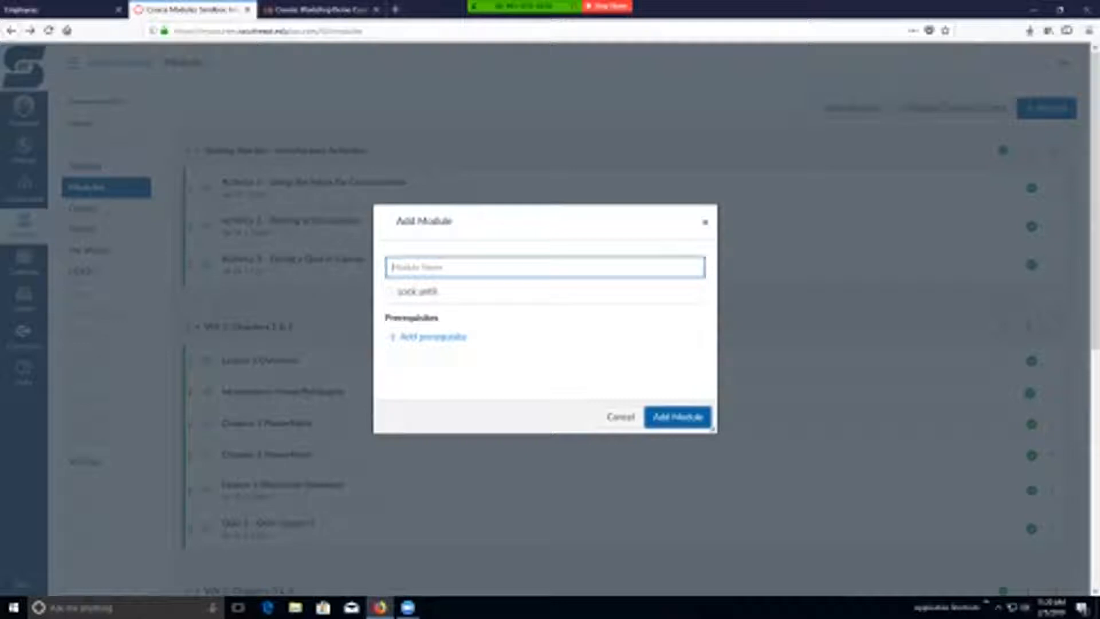
text(Telephony)
text( Break)
text(rch Pa)
text(per)
click(677, 417)
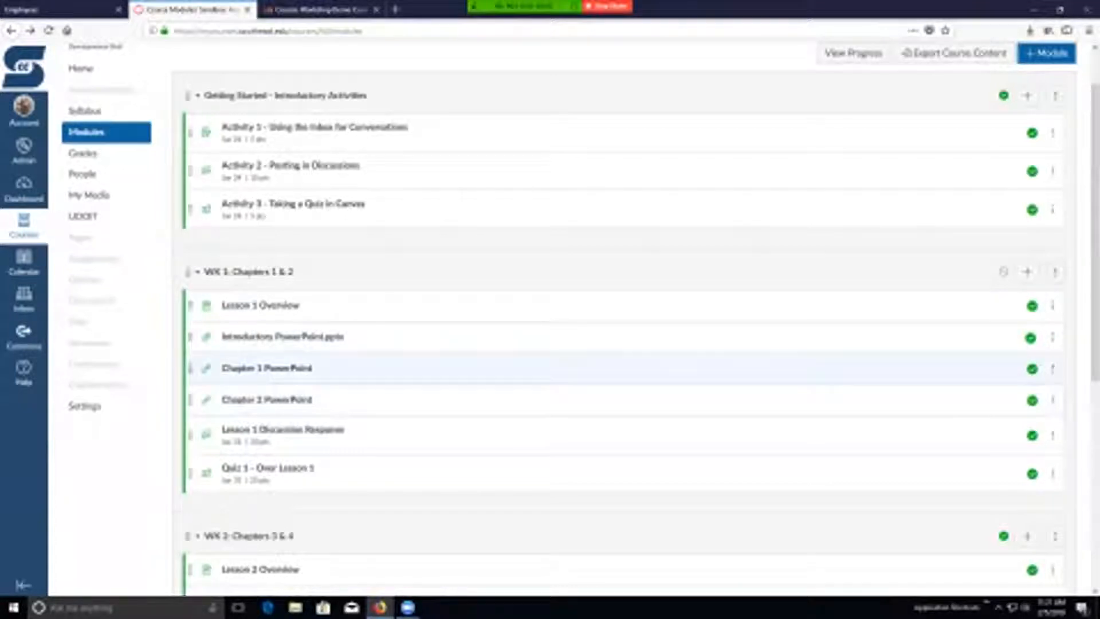
scroll(573, 372, down, 6)
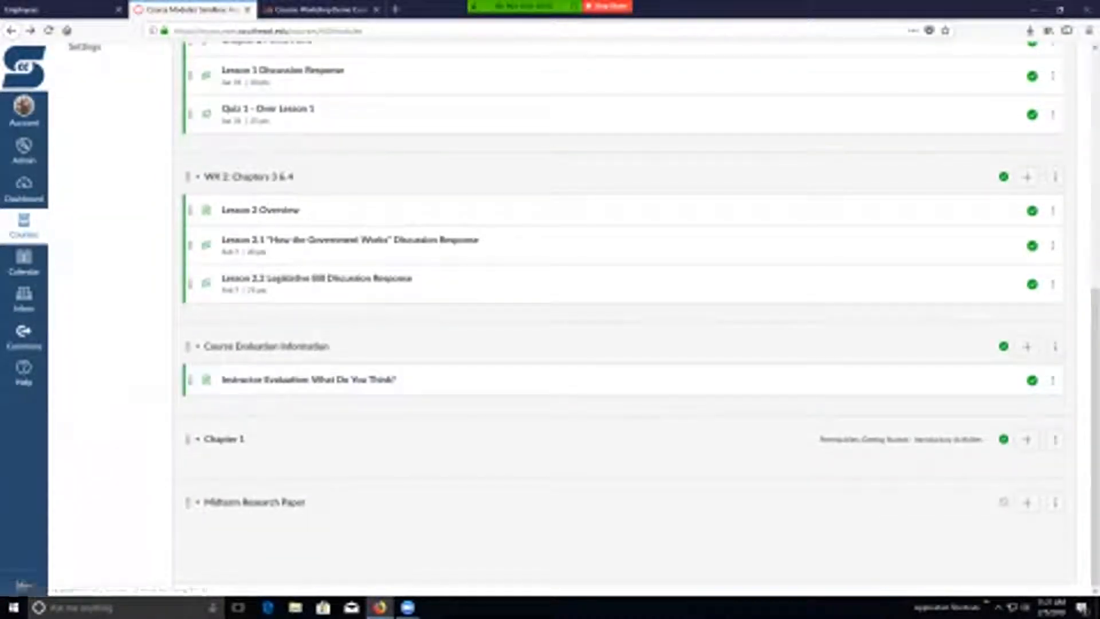
drag(187, 502, 193, 229)
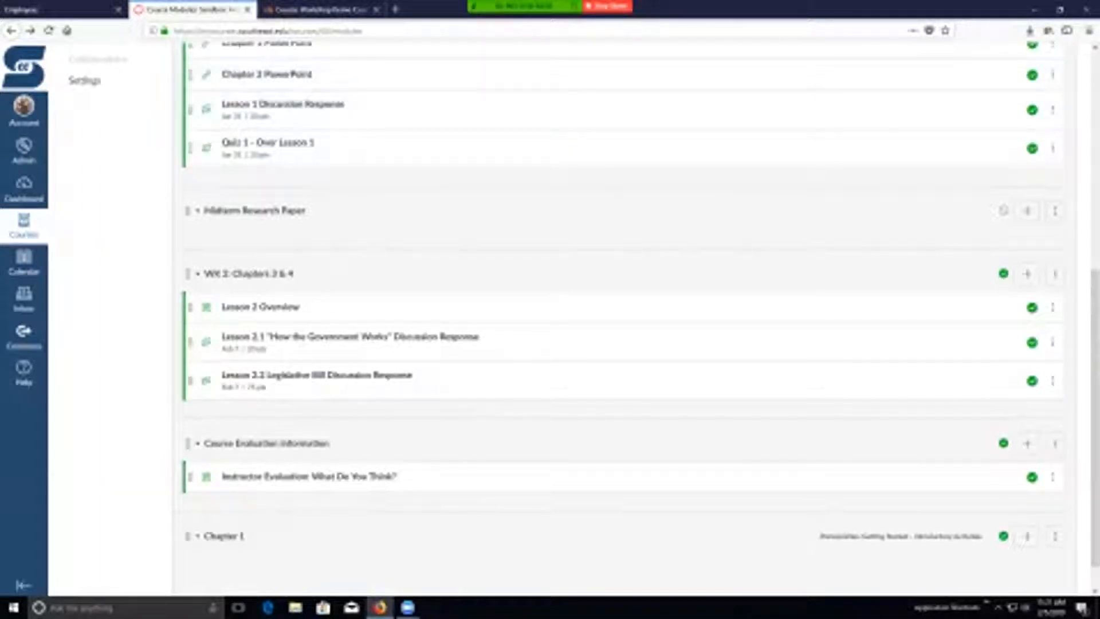
- Open the Master: LTCA course from the Dashboard and look at the heading and welcome banner on its home page
click(24, 189)
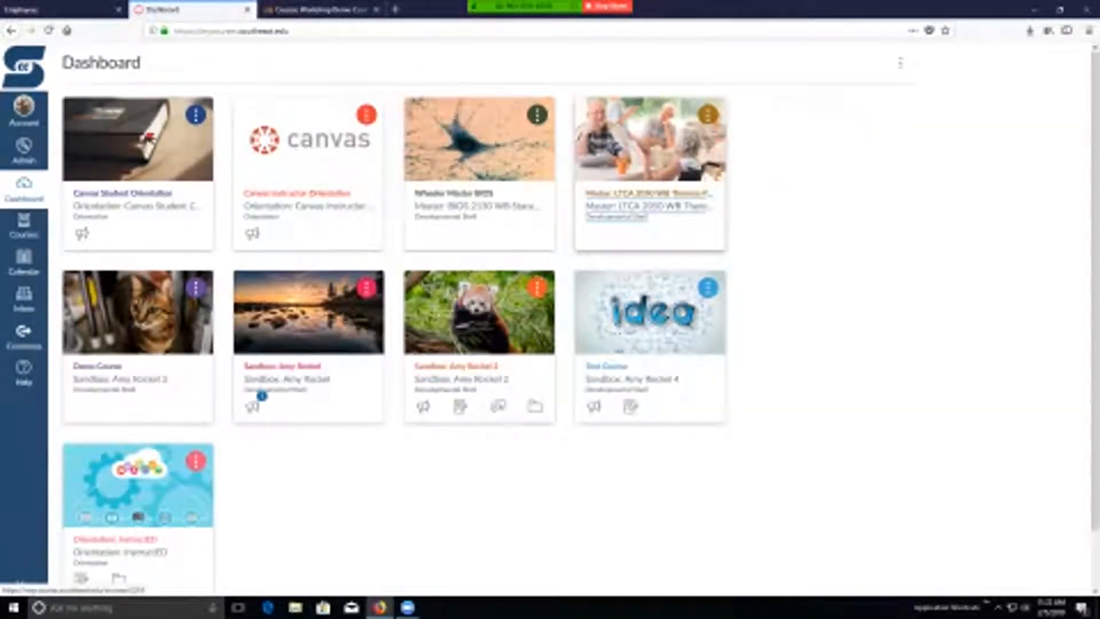
click(648, 205)
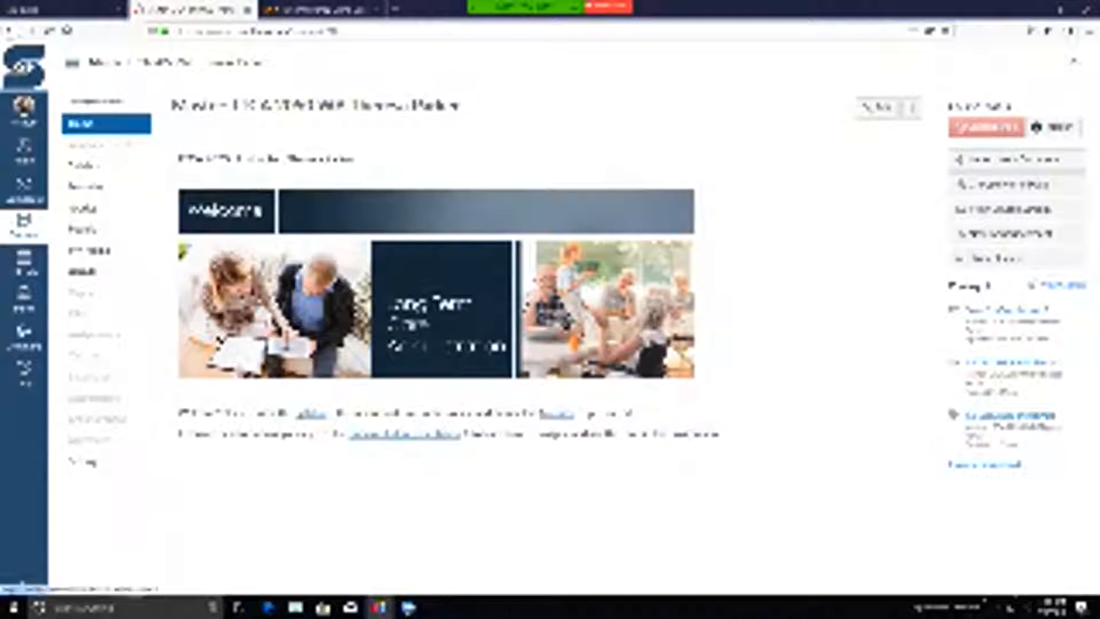
drag(178, 160, 355, 160)
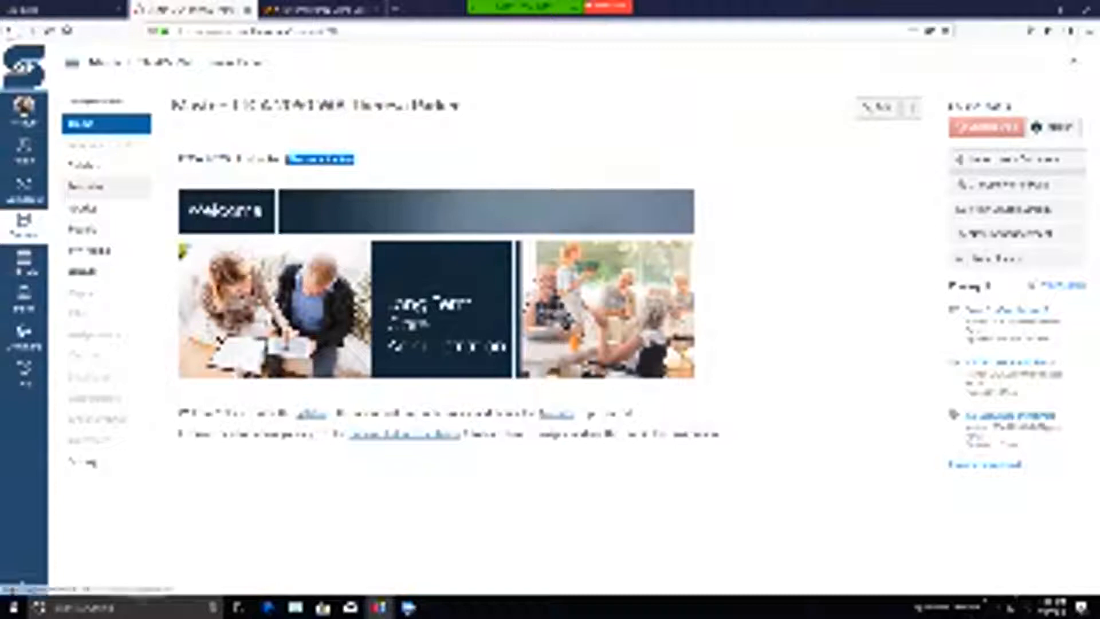
- Review the course's syllabus page, including the instructor details and the Course Summary of dated assignments
click(85, 166)
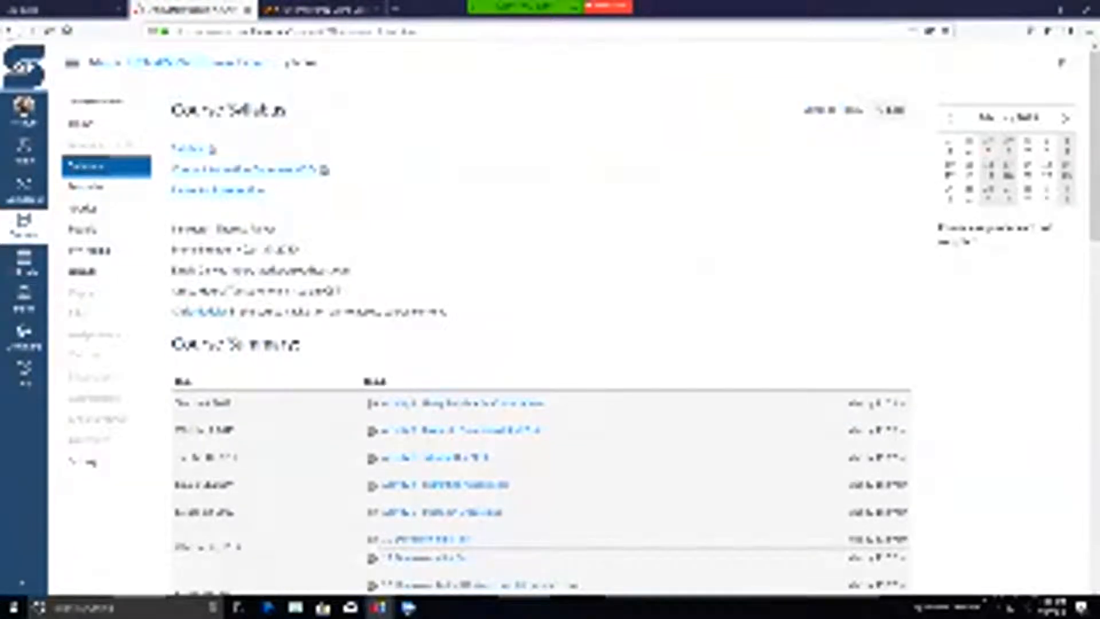
scroll(550, 275, down, 2)
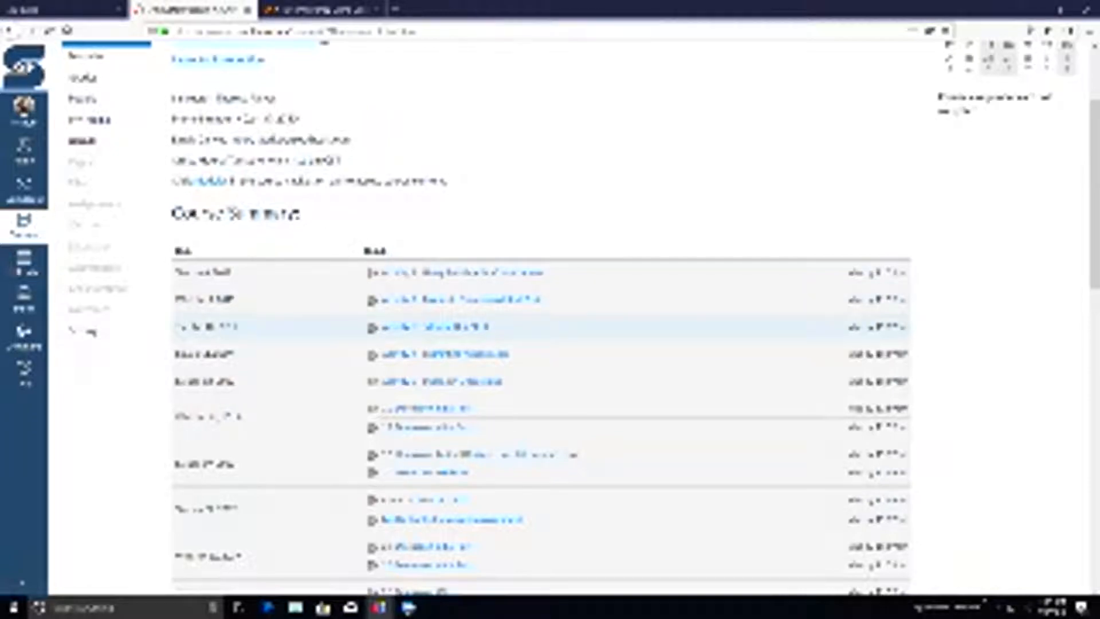
scroll(538, 315, up, 3)
- Compare the course's home page with its module list and review how the introductory and Lesson 1 modules are structured
click(87, 188)
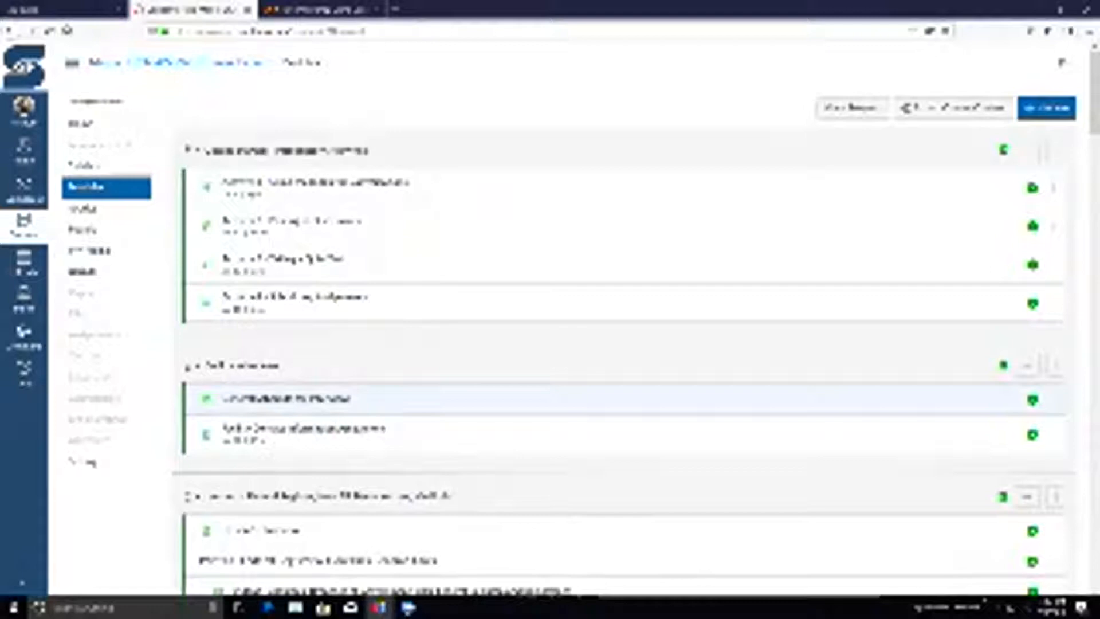
click(80, 124)
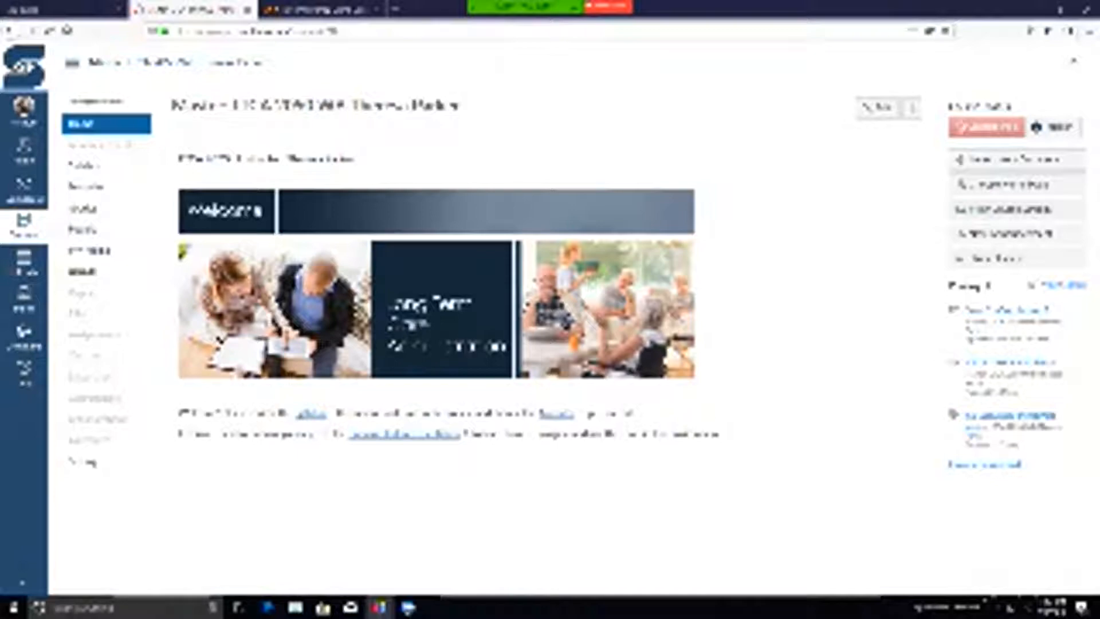
click(86, 186)
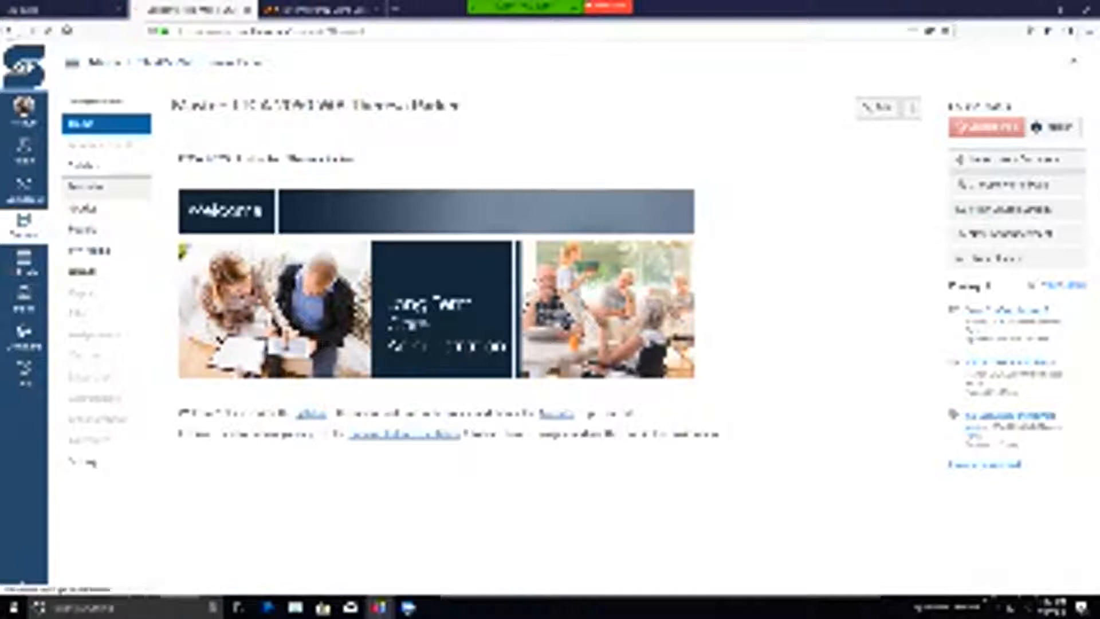
scroll(624, 320, down, 3)
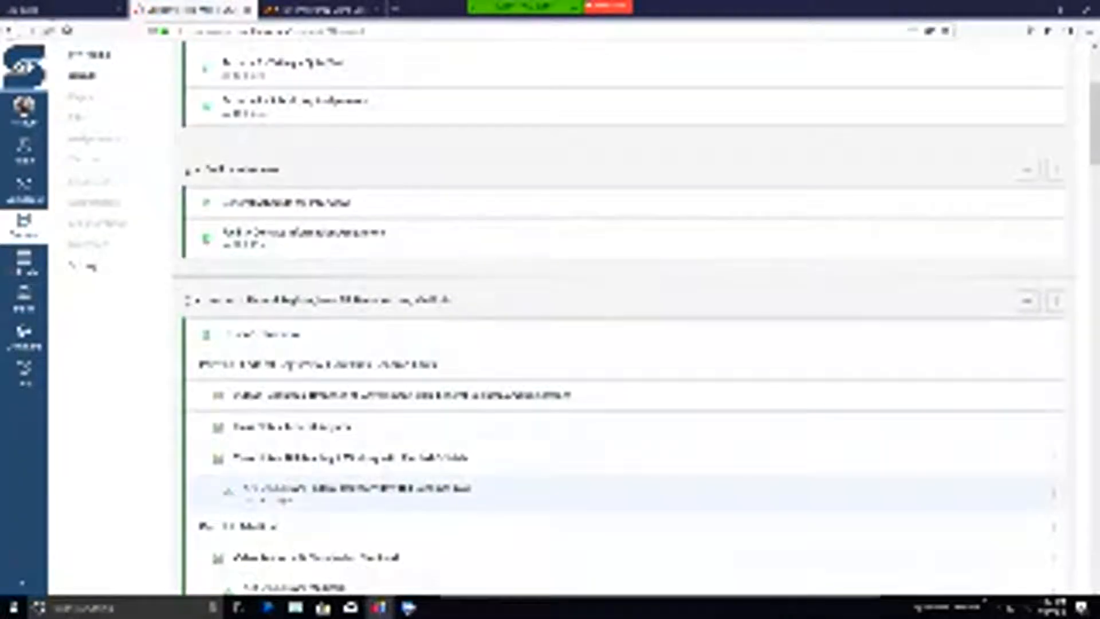
scroll(624, 321, down, 2)
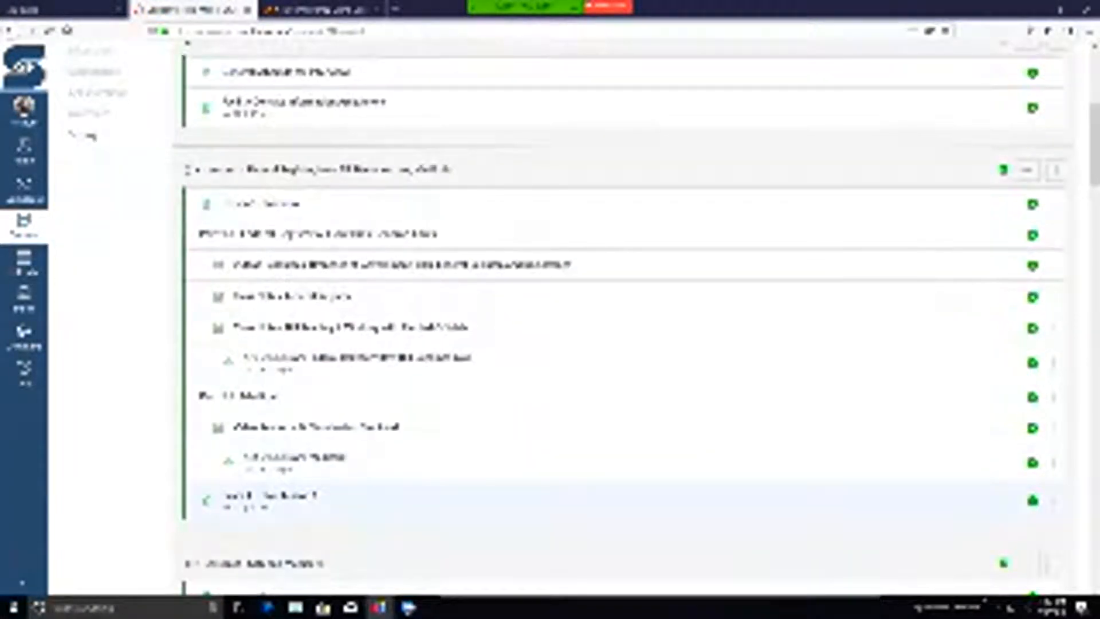
scroll(625, 320, up, 6)
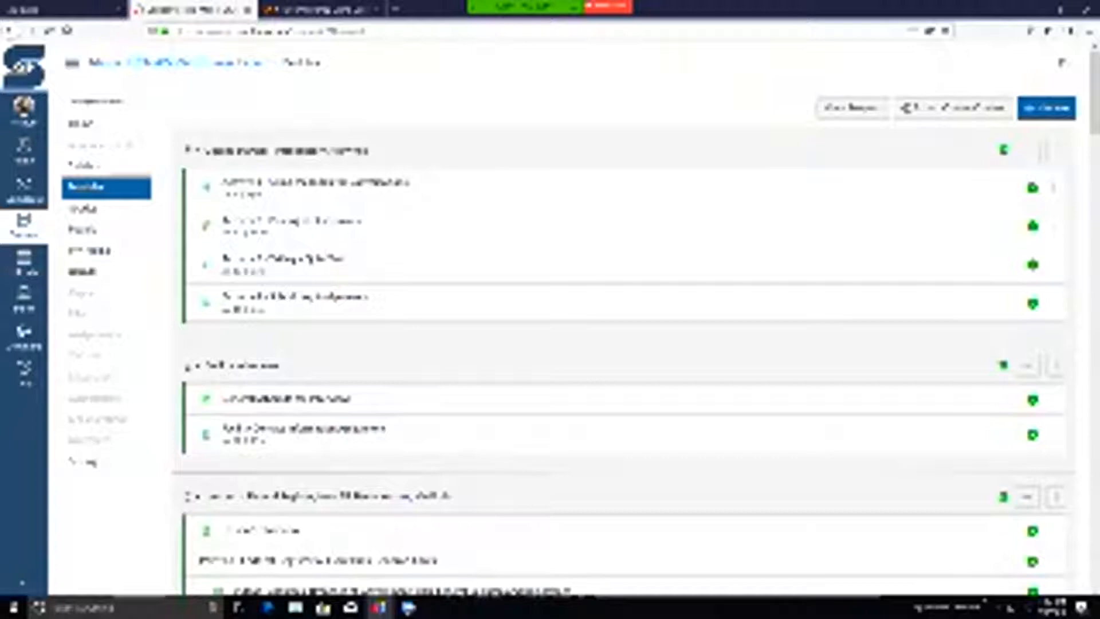
- Open the course's navigation settings and review the enabled and hidden navigation items
click(264, 530)
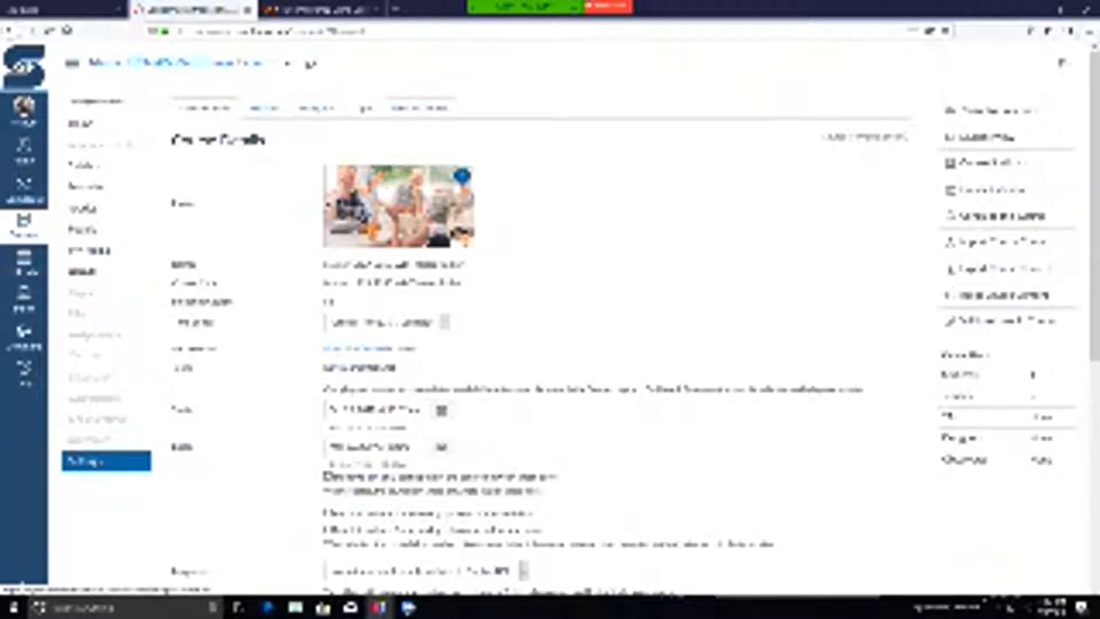
click(317, 107)
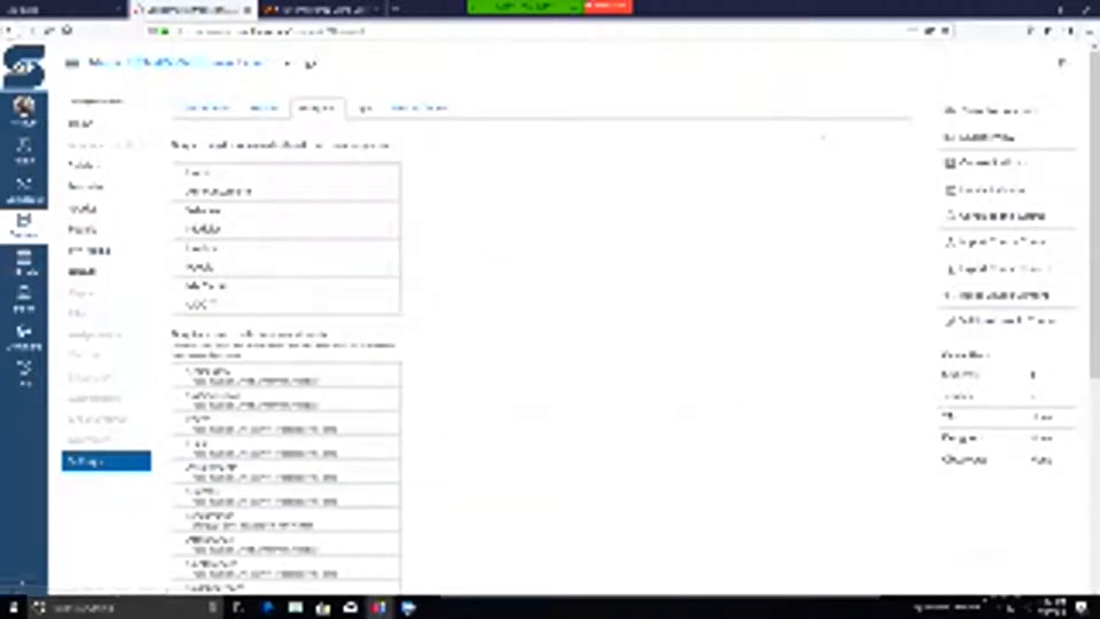
scroll(286, 367, down, 5)
scroll(287, 401, down, 2)
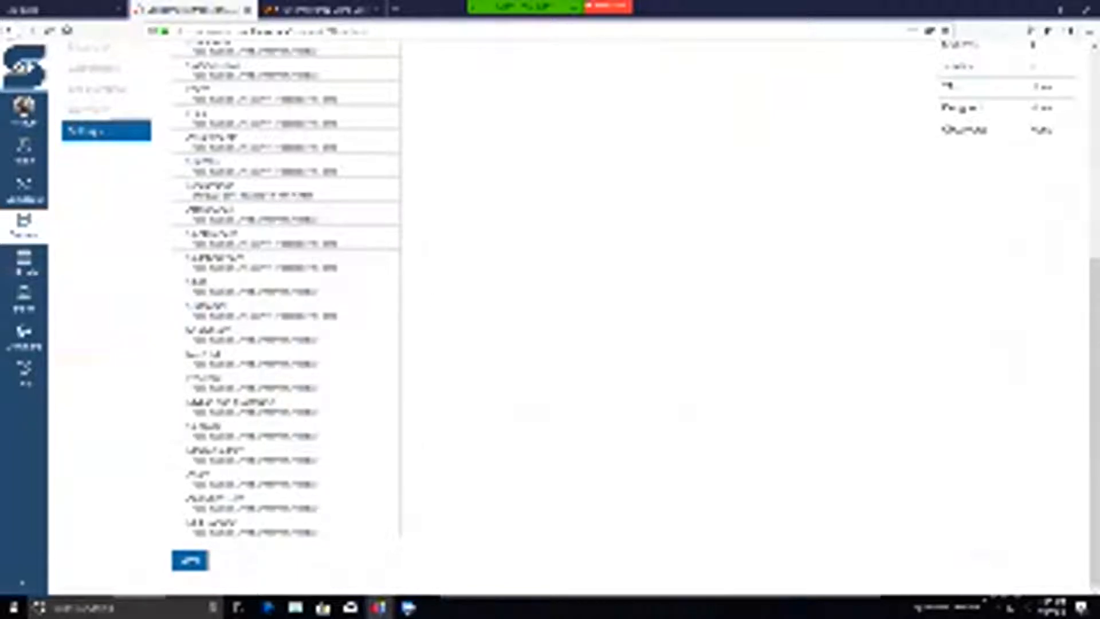
scroll(283, 260, up, 3)
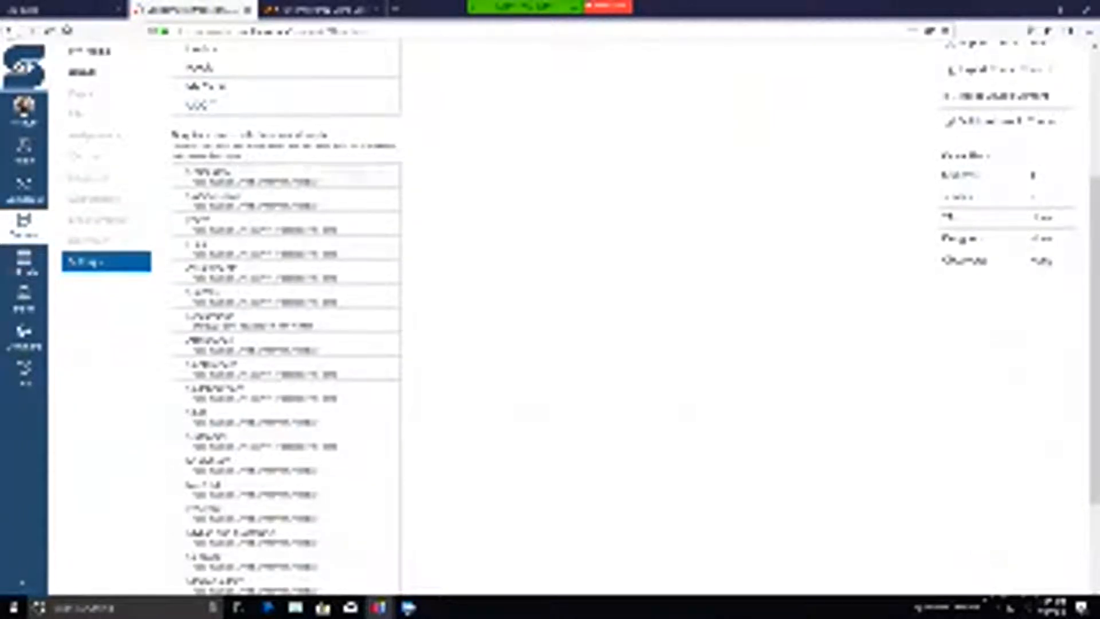
scroll(283, 401, down, 3)
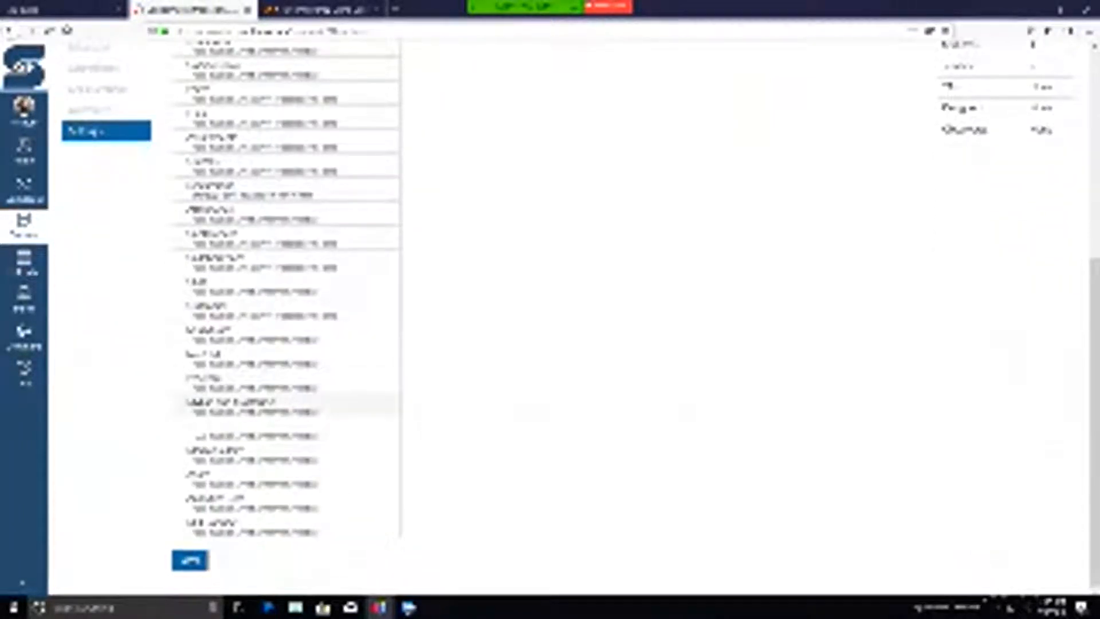
- Check the options offered for a hidden navigation item without changing it, and compare the enabled and hidden lists again
click(390, 404)
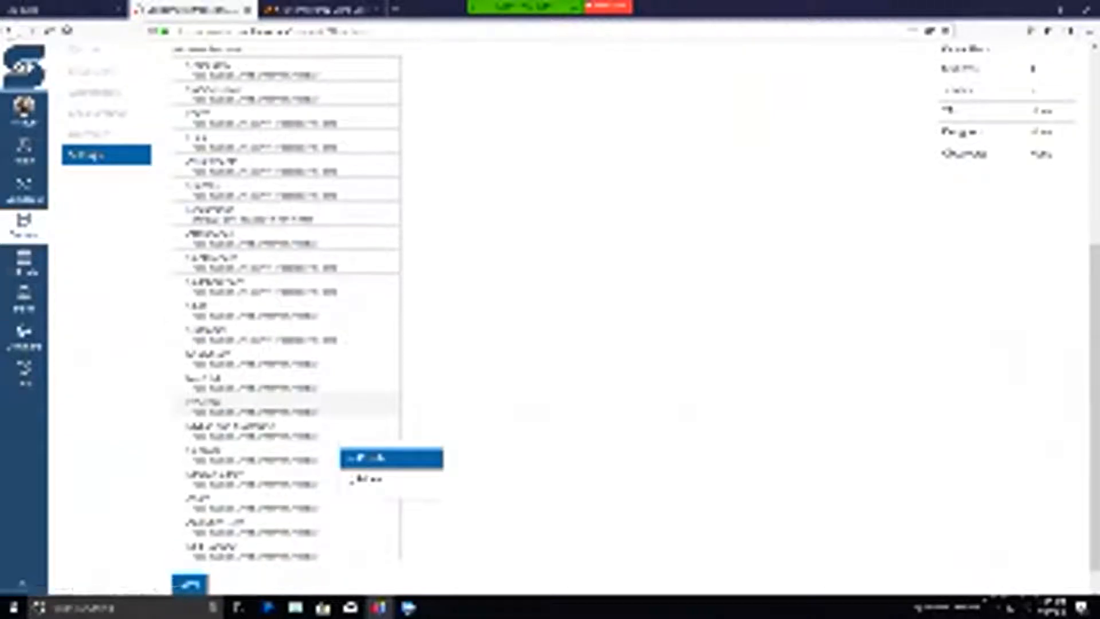
click(375, 314)
scroll(369, 313, up, 3)
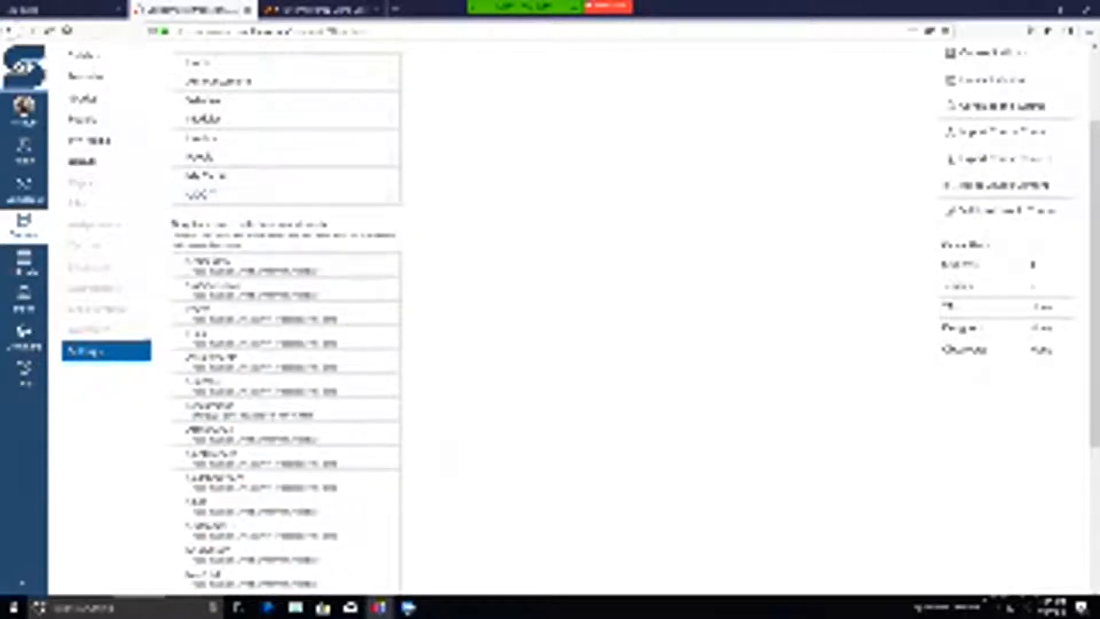
scroll(369, 312, up, 1)
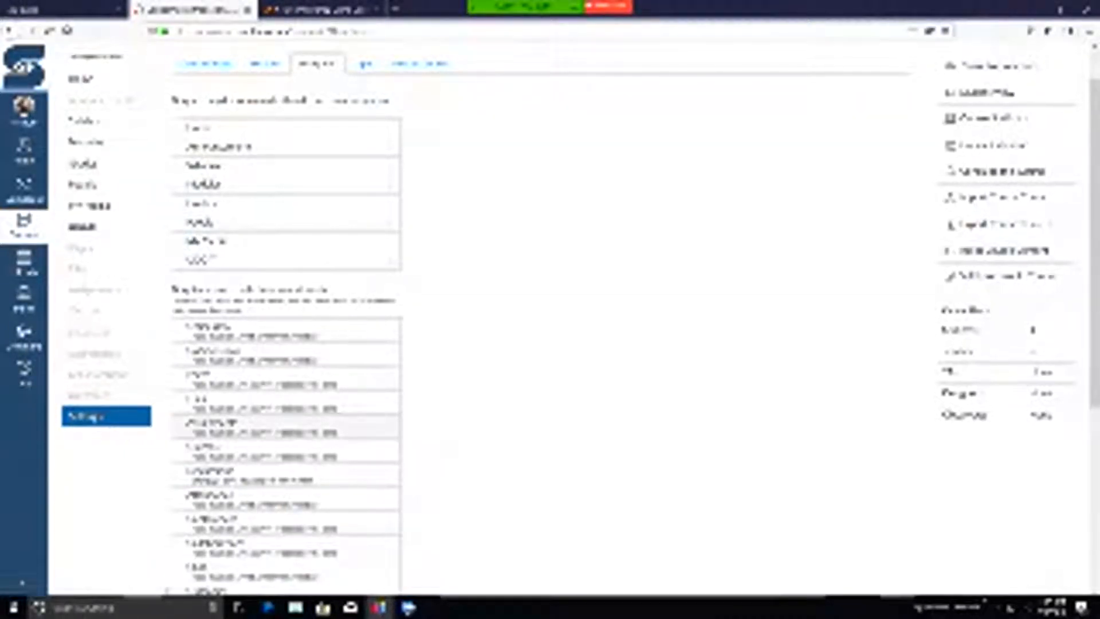
scroll(229, 459, down, 2)
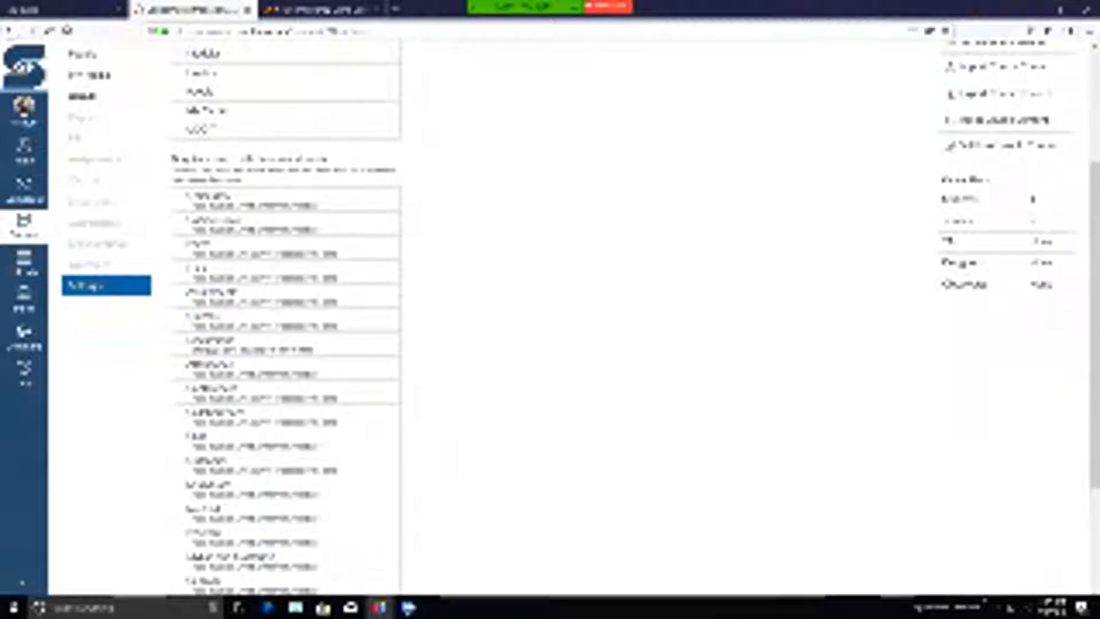
scroll(106, 286, up, 3)
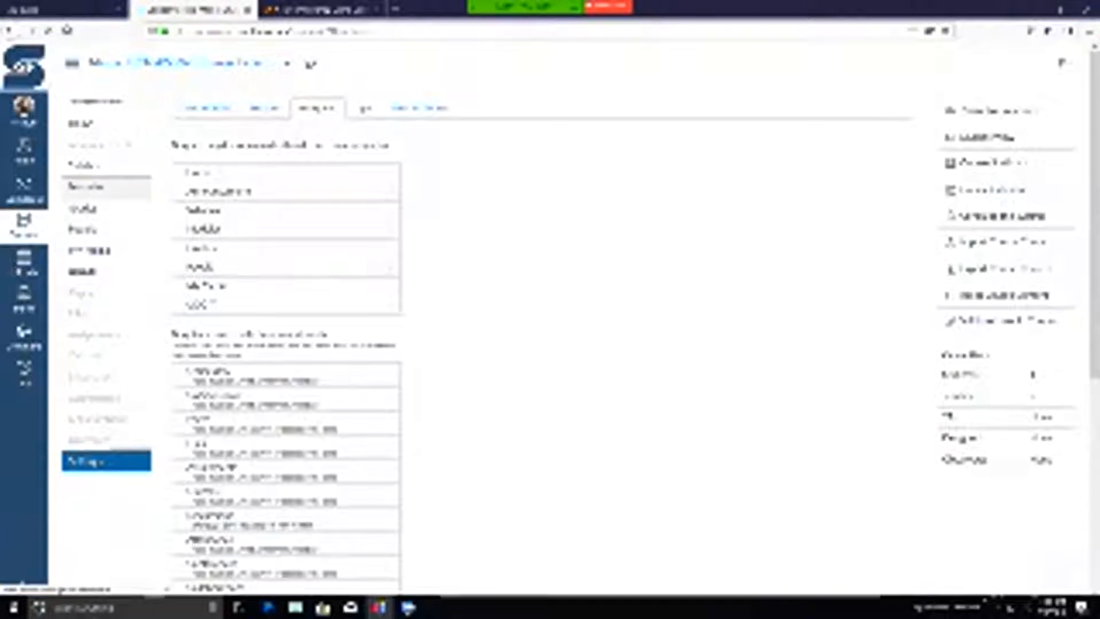
- Open the Lesson 1 Overview page from the module list and read its introduction, readings and assignments
click(86, 186)
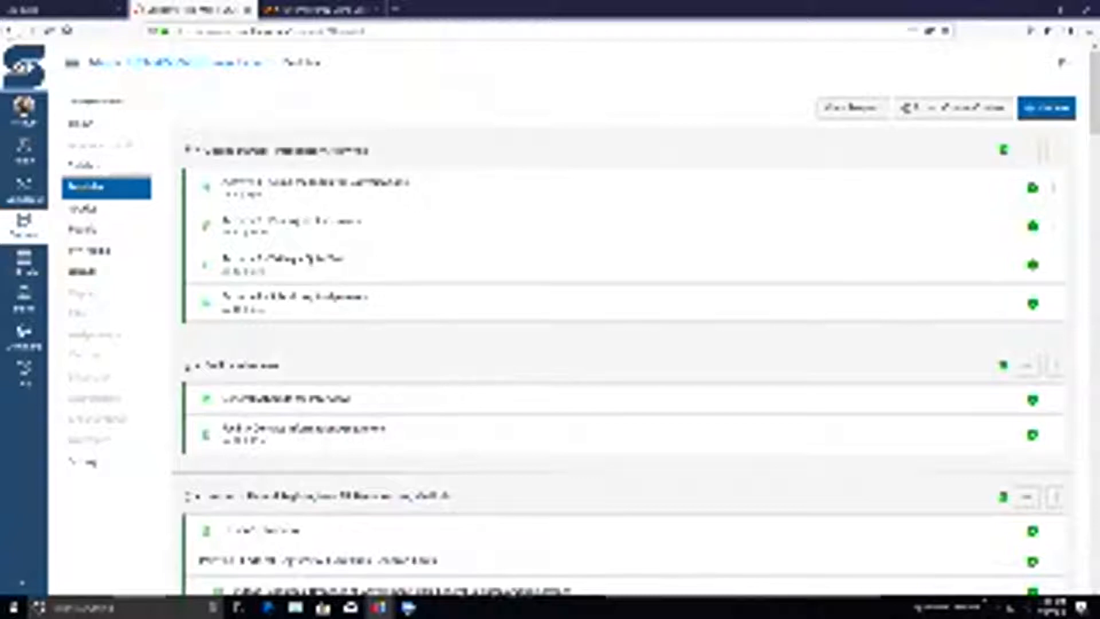
scroll(573, 400, down, 6)
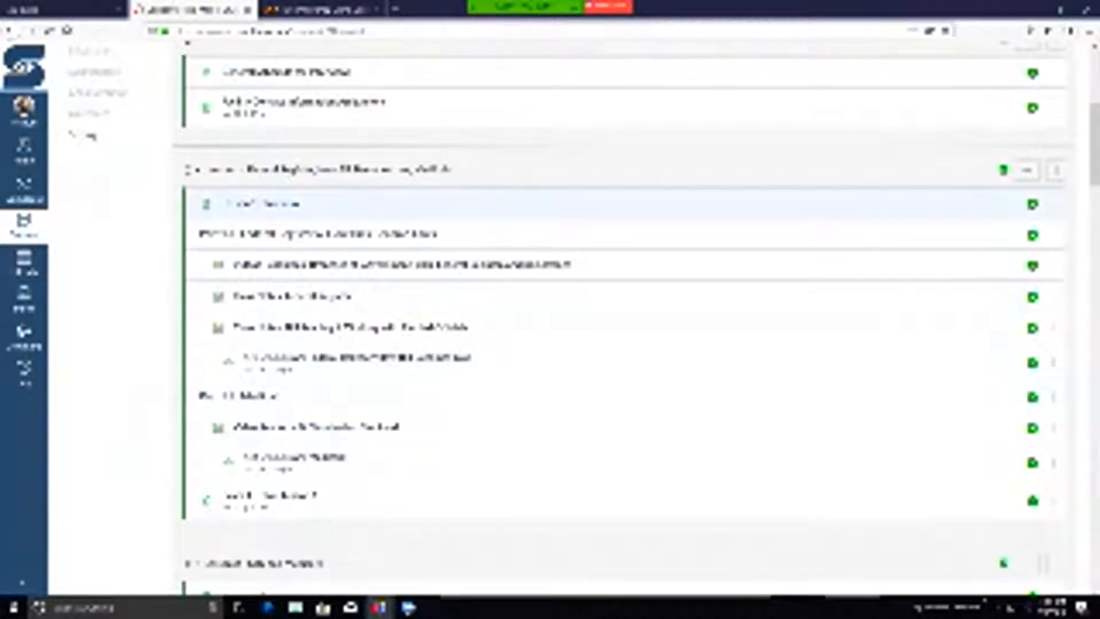
click(259, 204)
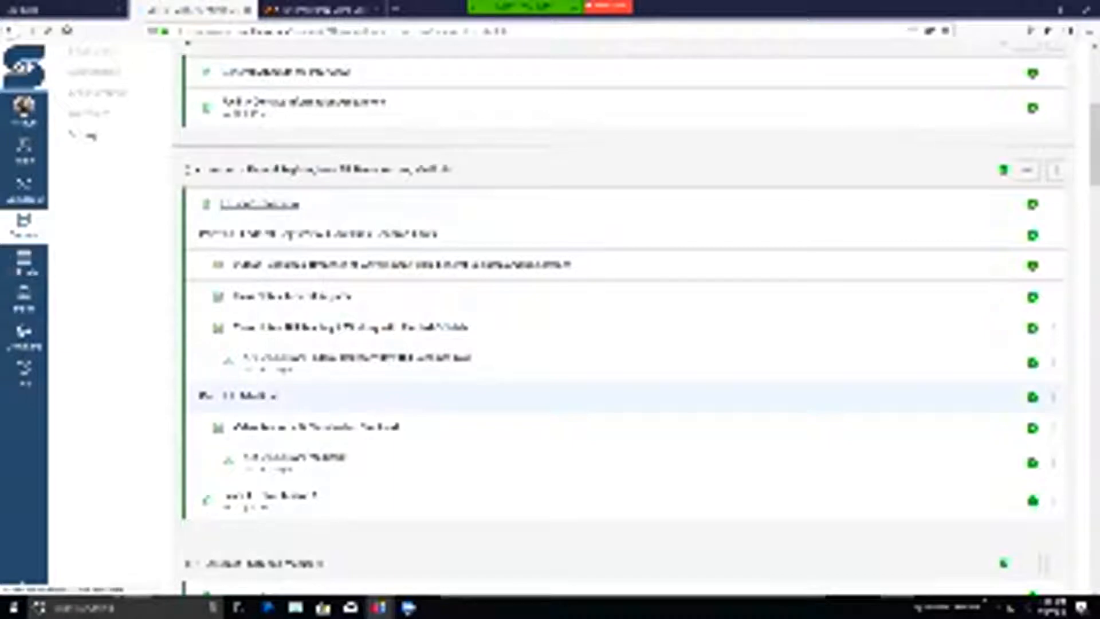
scroll(573, 321, down, 1)
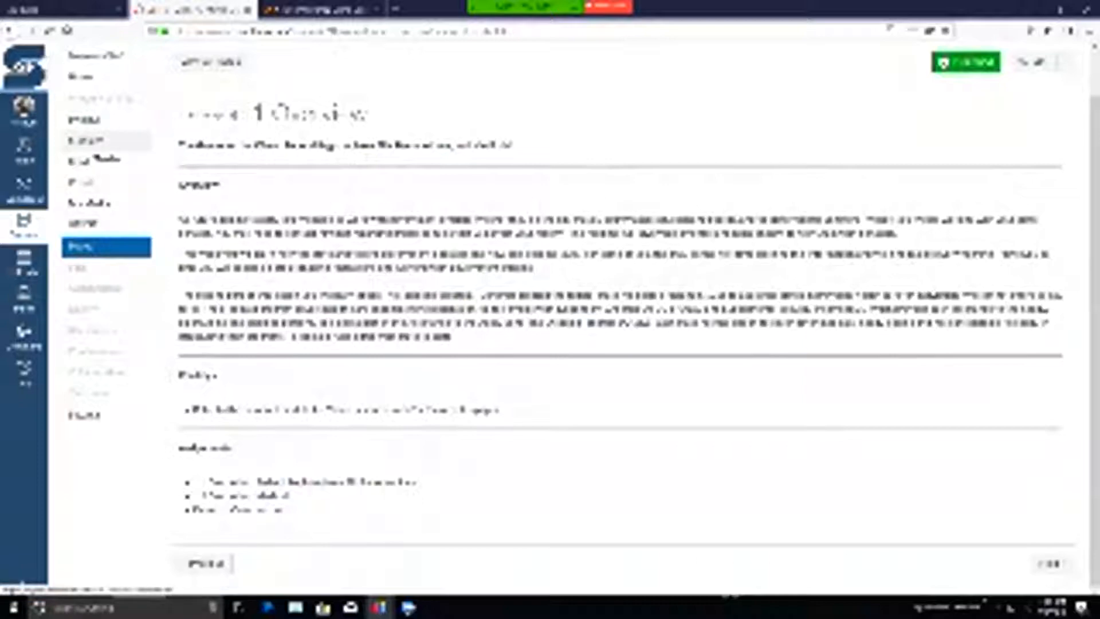
- Return to the module list, open Lesson 1's video resources page on Branches of Government, and look through its embedded videos
click(86, 140)
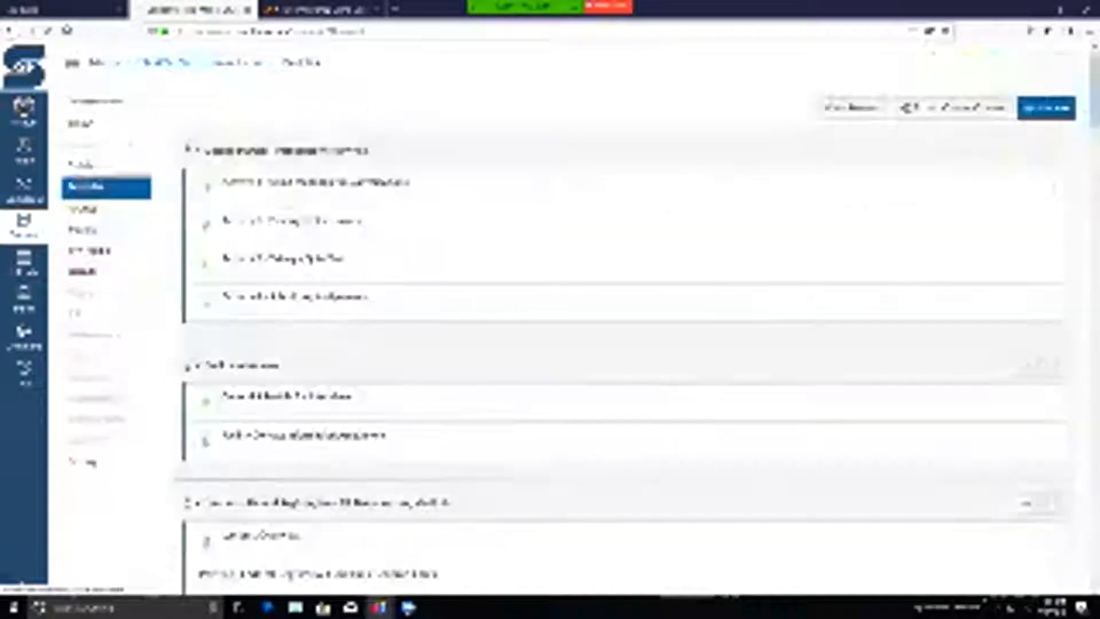
scroll(619, 343, down, 5)
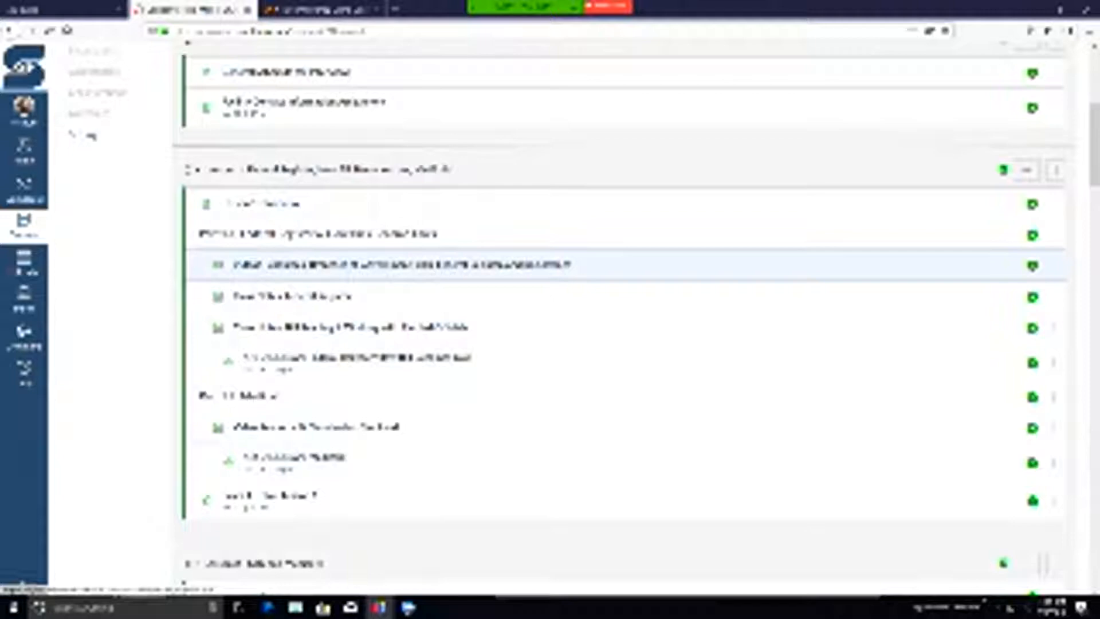
click(403, 265)
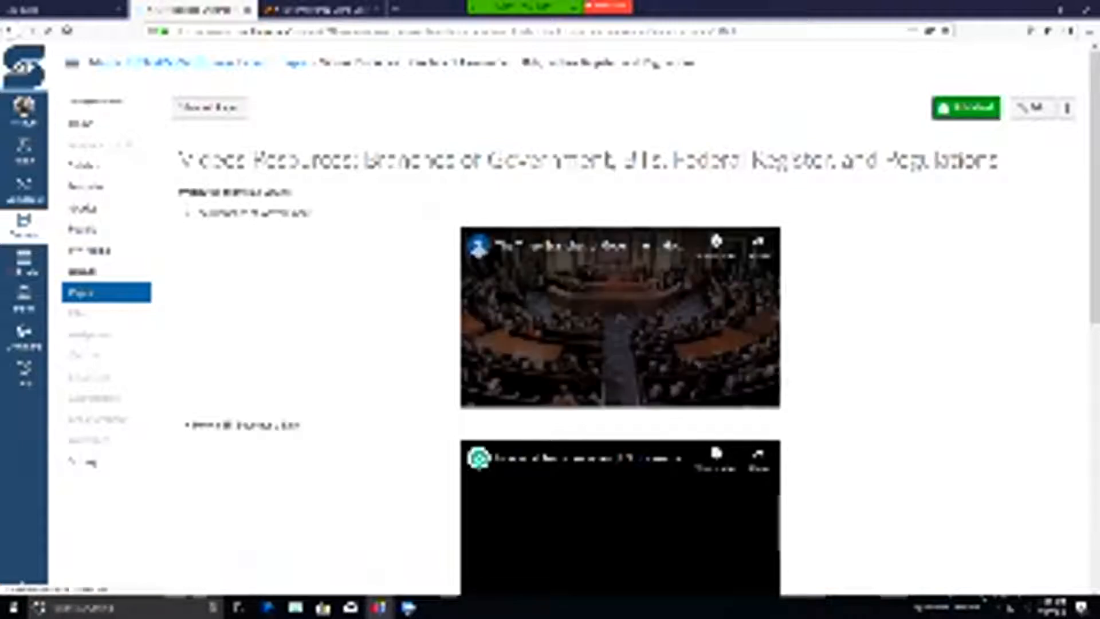
scroll(747, 245, down, 2)
scroll(620, 321, down, 5)
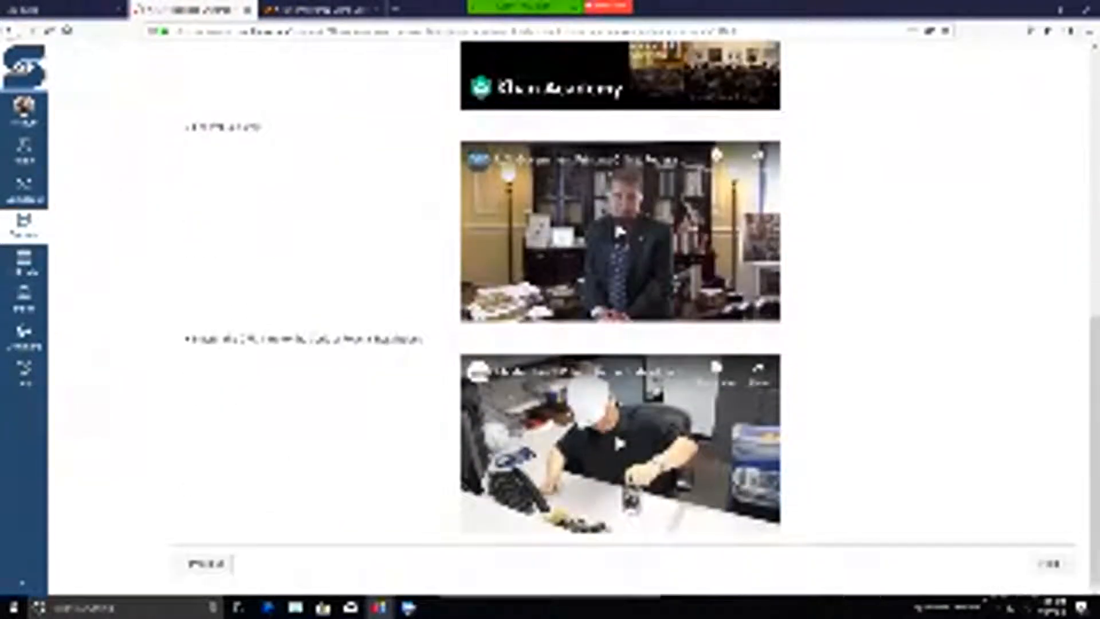
scroll(620, 321, up, 4)
scroll(621, 321, up, 4)
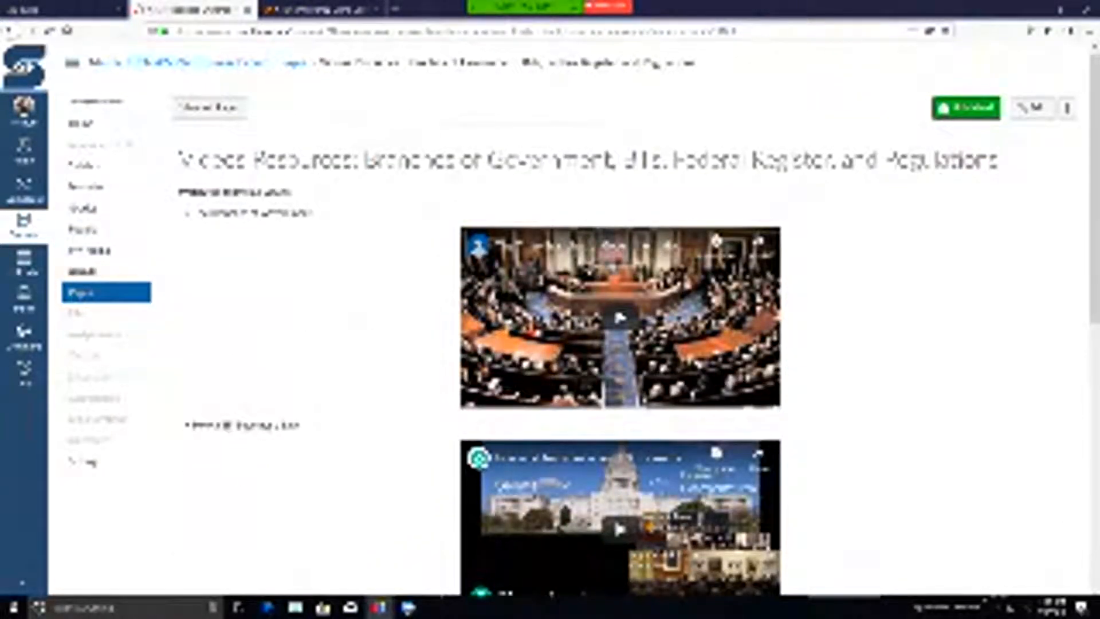
- Look through the remaining embedded videos on the video resources page, then return to the module list and find Lesson 1
scroll(621, 320, down, 3)
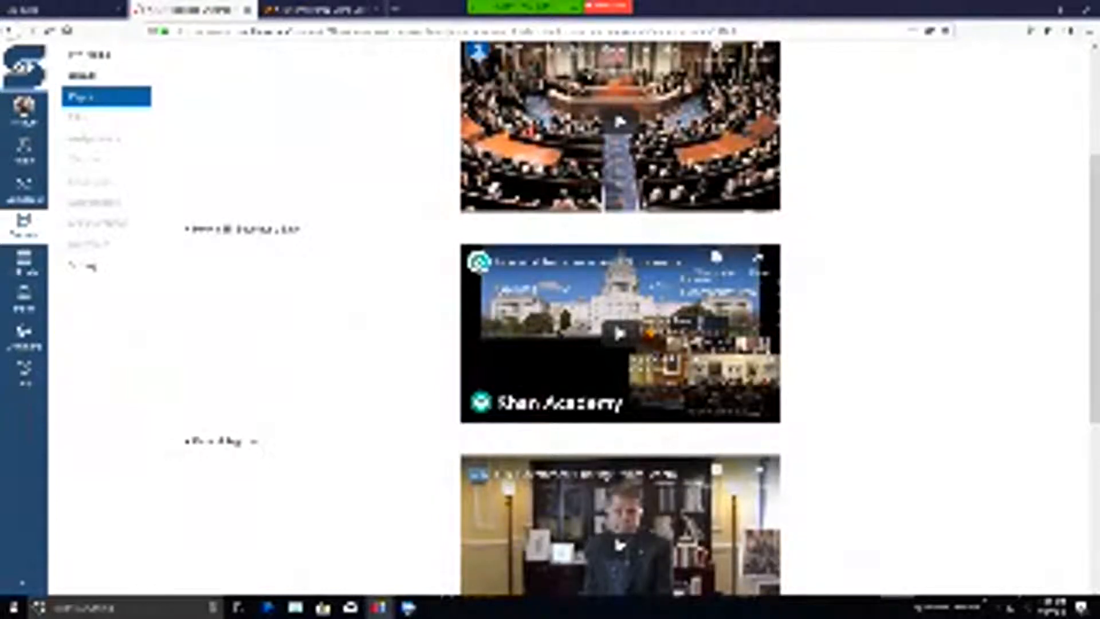
scroll(620, 321, up, 3)
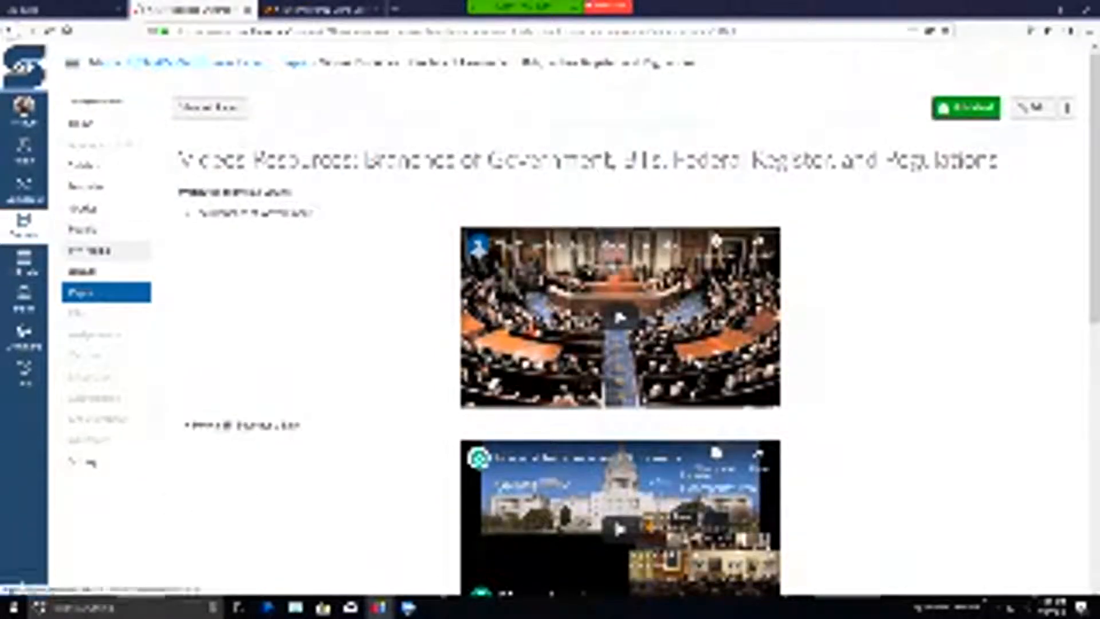
click(86, 186)
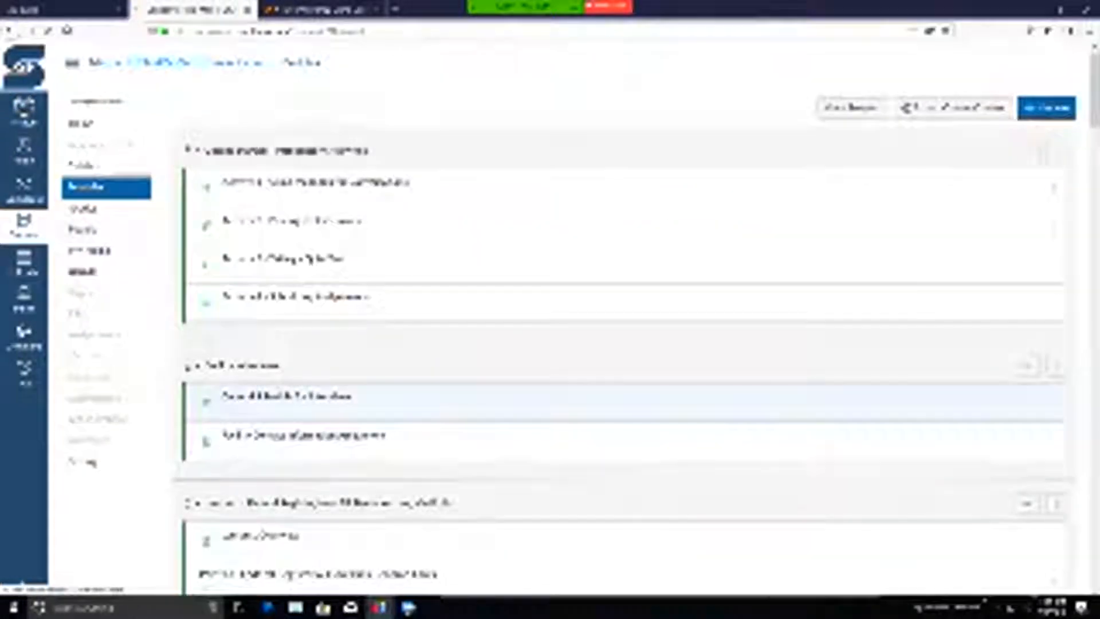
scroll(620, 321, down, 7)
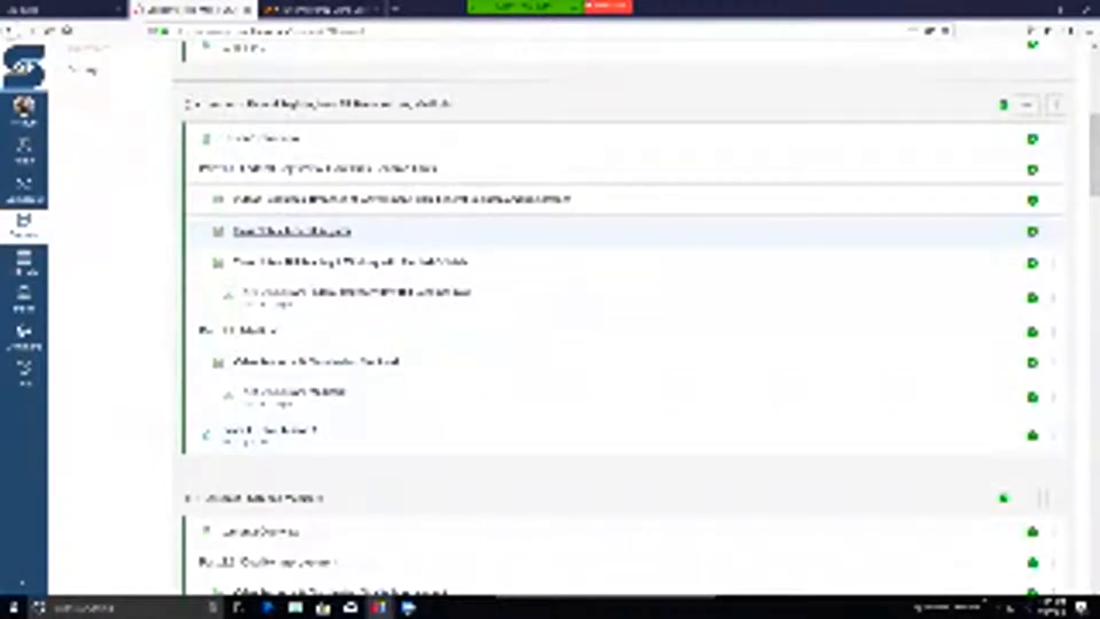
- Open Lesson 1's class notes on the Federal Register and read through the page to its end
click(312, 232)
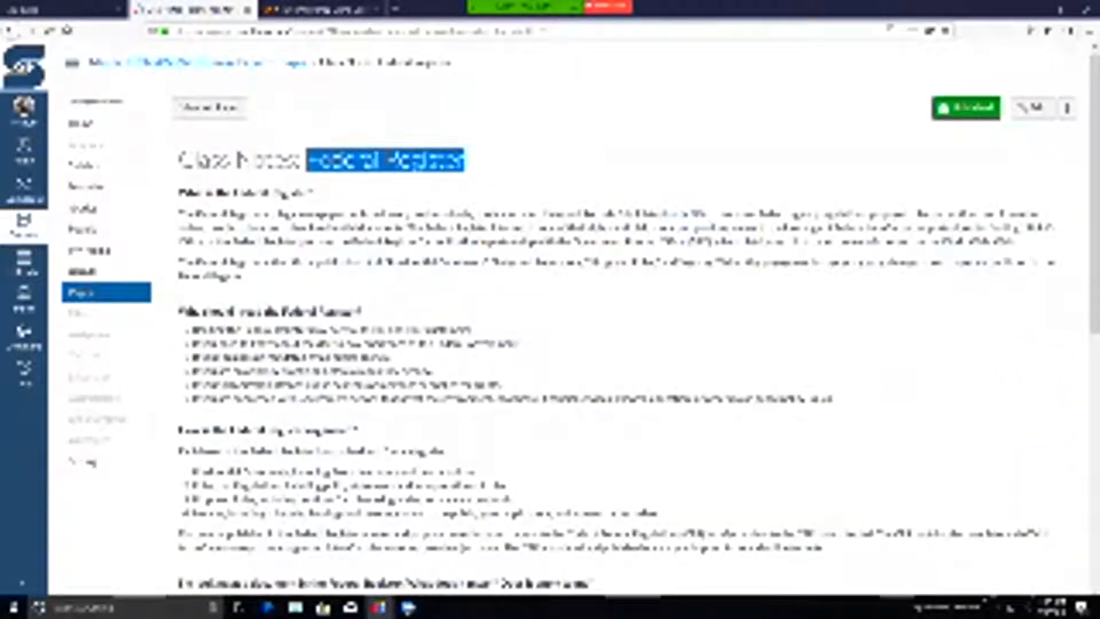
scroll(630, 321, down, 2)
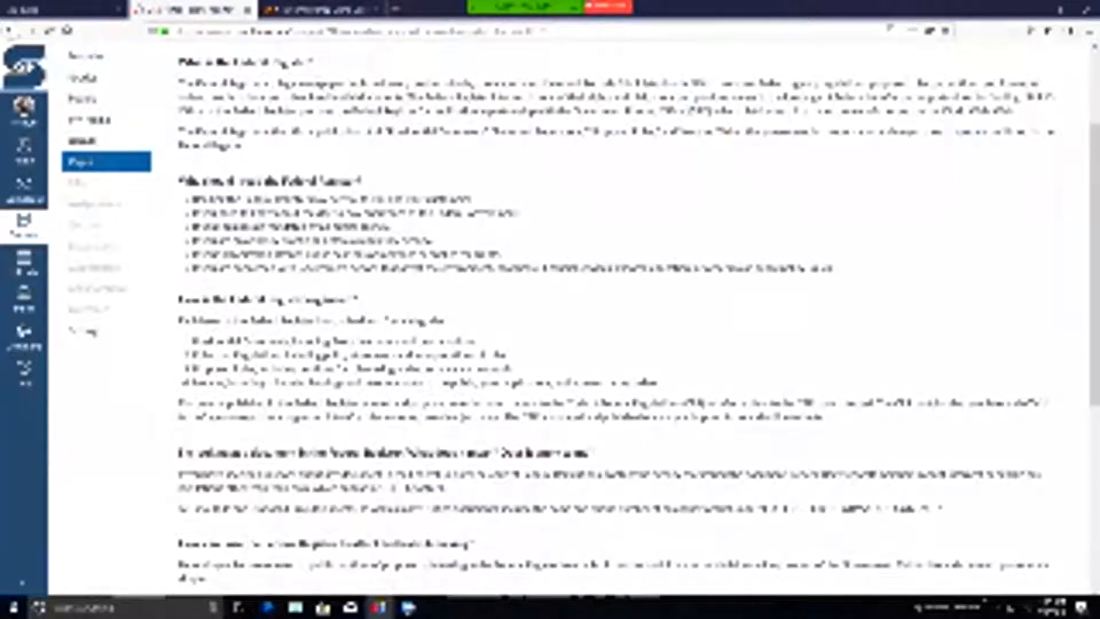
scroll(630, 321, down, 7)
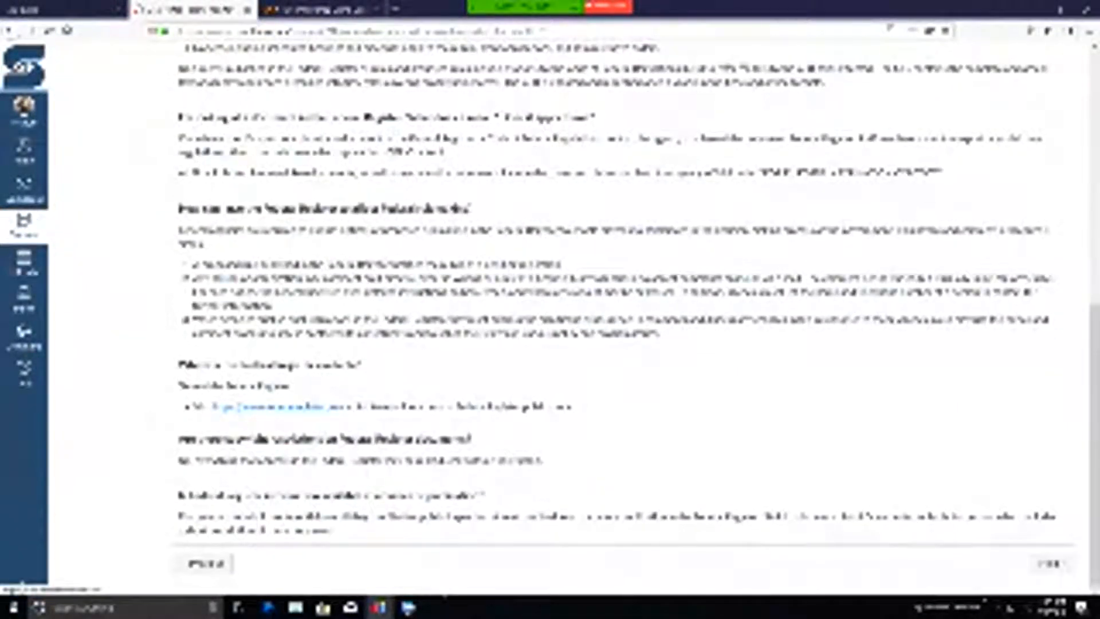
scroll(630, 321, up, 8)
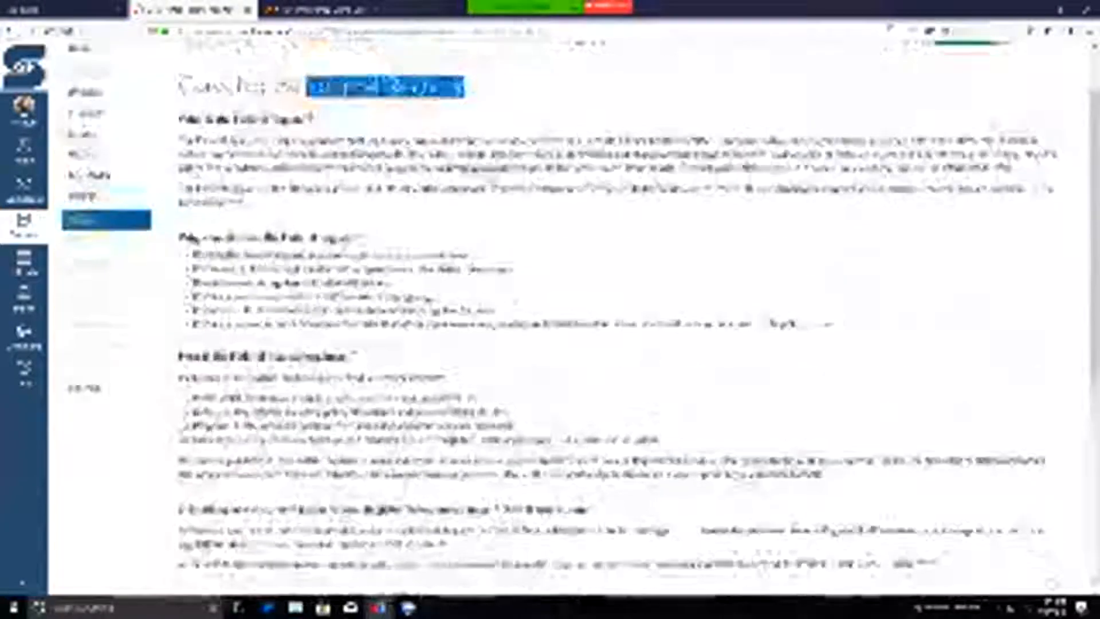
scroll(630, 321, down, 8)
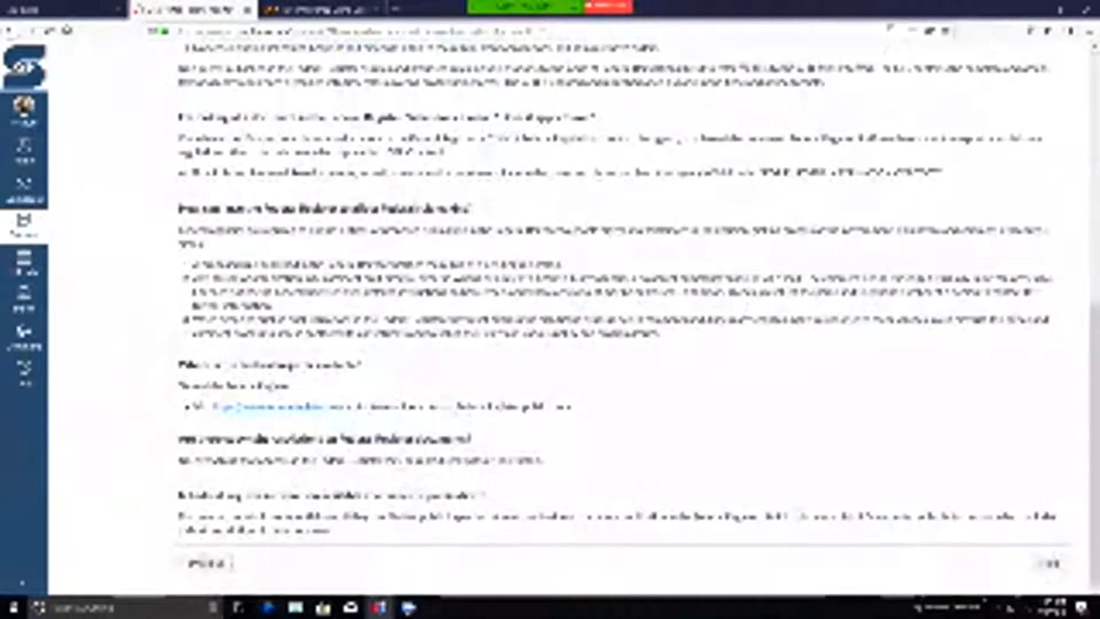
- Advance to the class notes on Bill Reading & Working with Elected Officials and review the whole page from start to end
click(1050, 563)
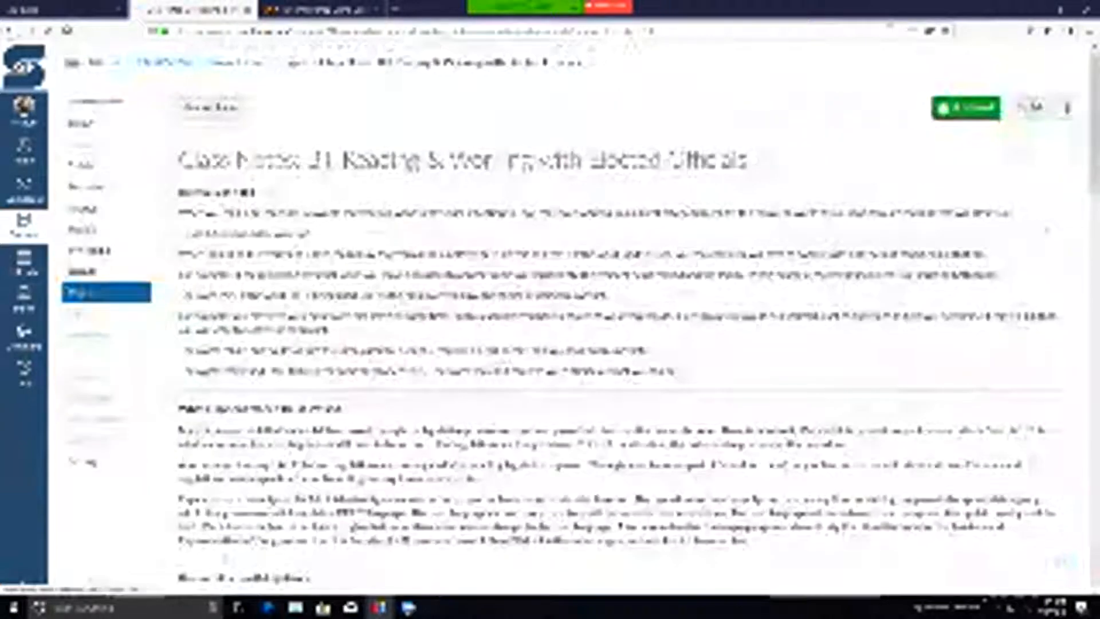
scroll(618, 320, down, 5)
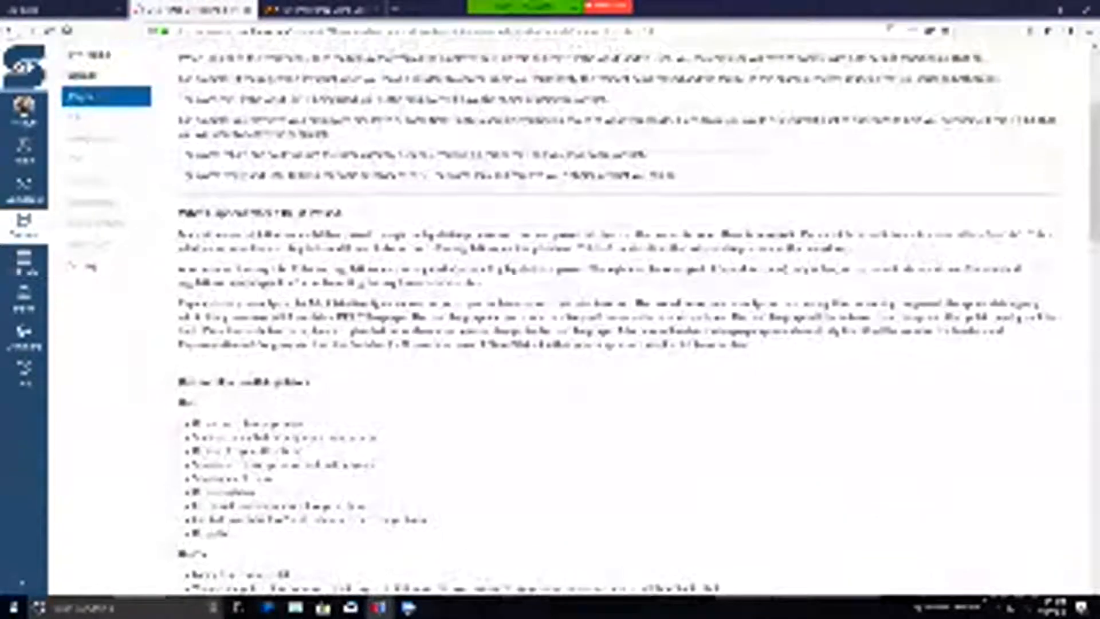
scroll(619, 320, down, 10)
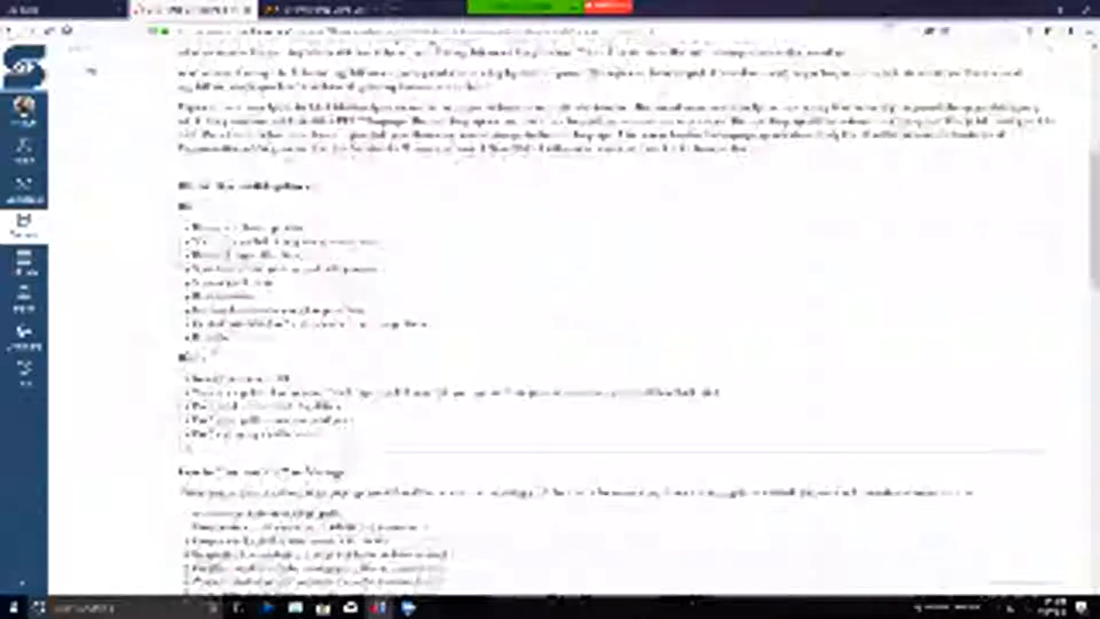
scroll(619, 320, down, 10)
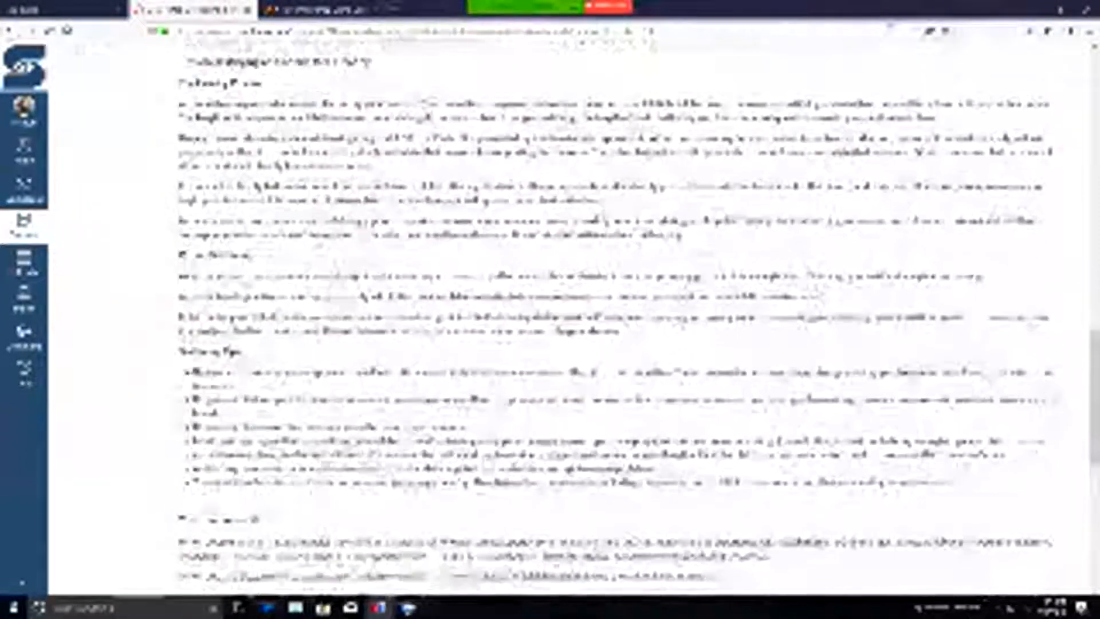
scroll(618, 321, down, 2)
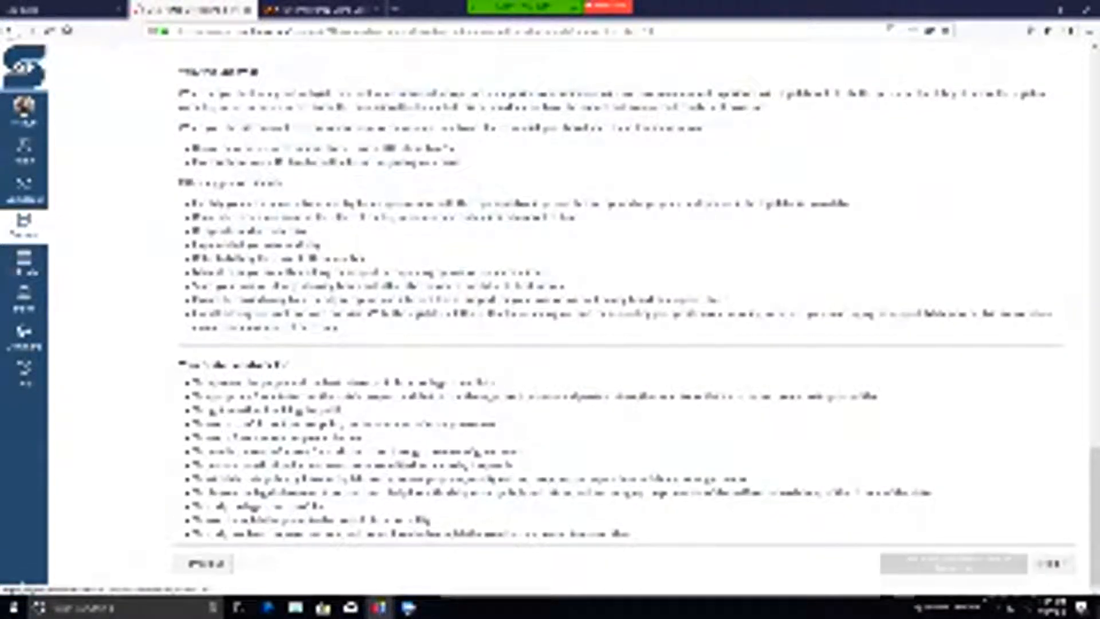
scroll(618, 321, up, 15)
scroll(619, 321, up, 8)
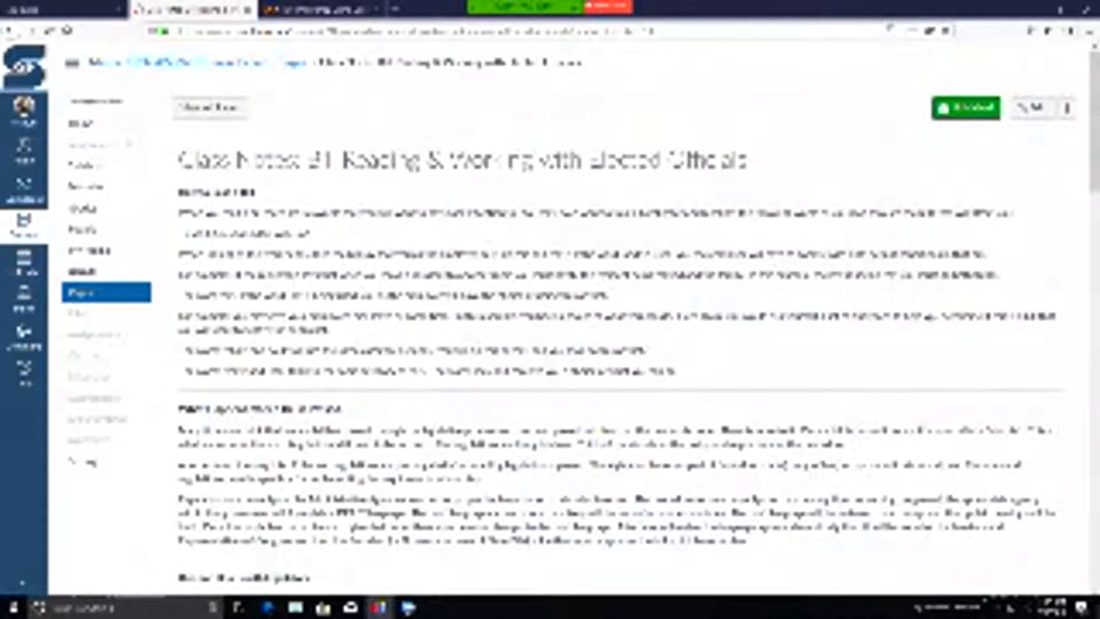
scroll(619, 320, down, 15)
scroll(619, 320, down, 2)
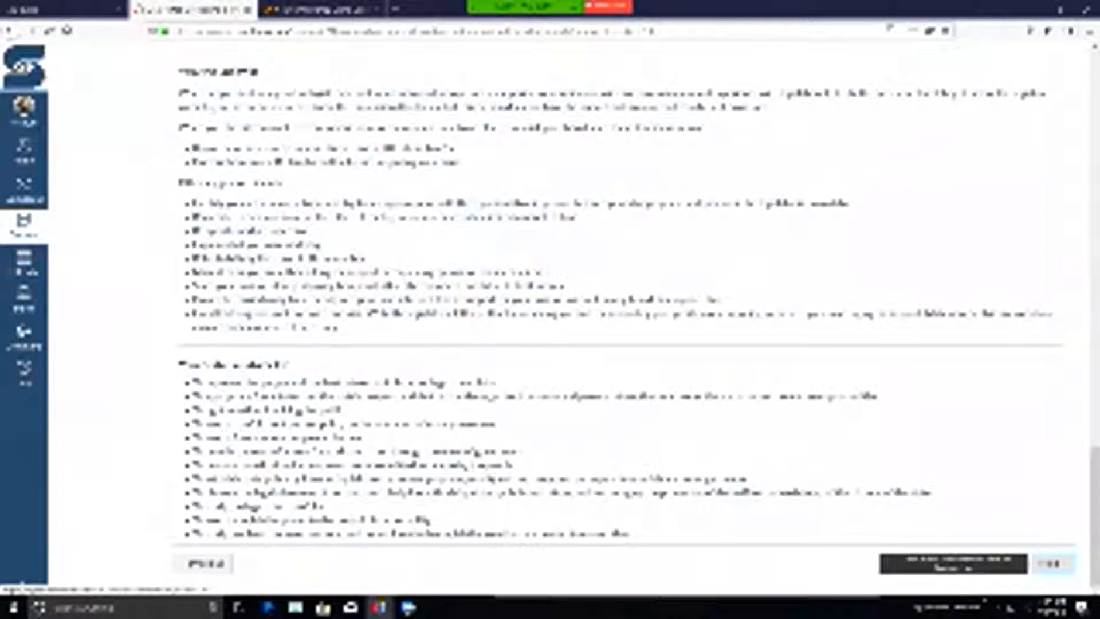
- Advance to the 1.1 Federal Register/How Bill Becomes Law discussion, open it for editing, and snooze the Windows feature update reminder
click(1052, 563)
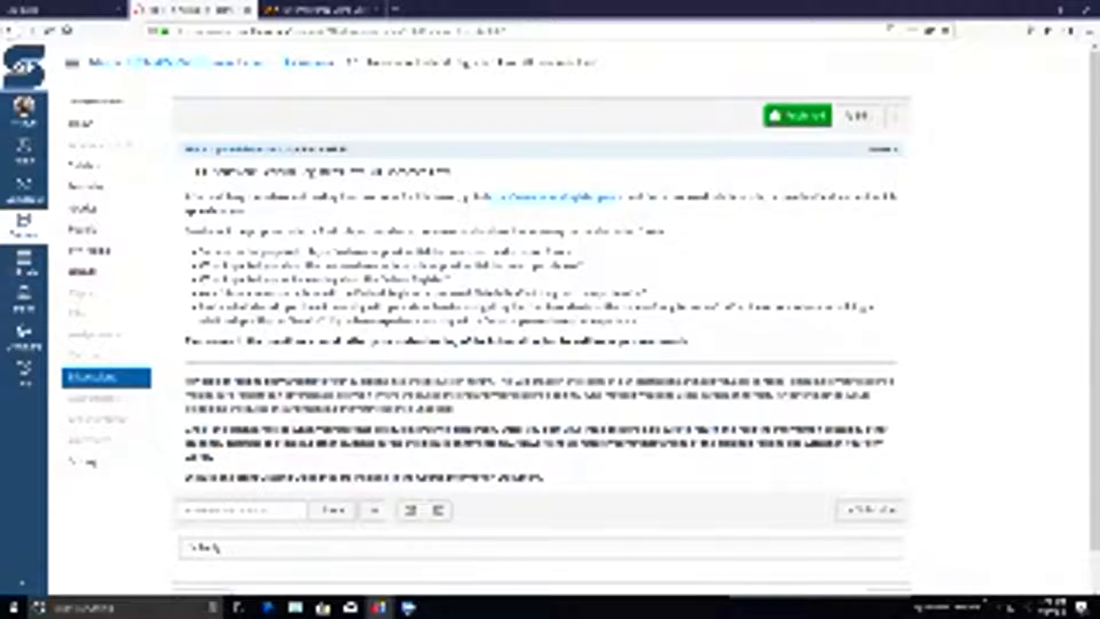
click(857, 115)
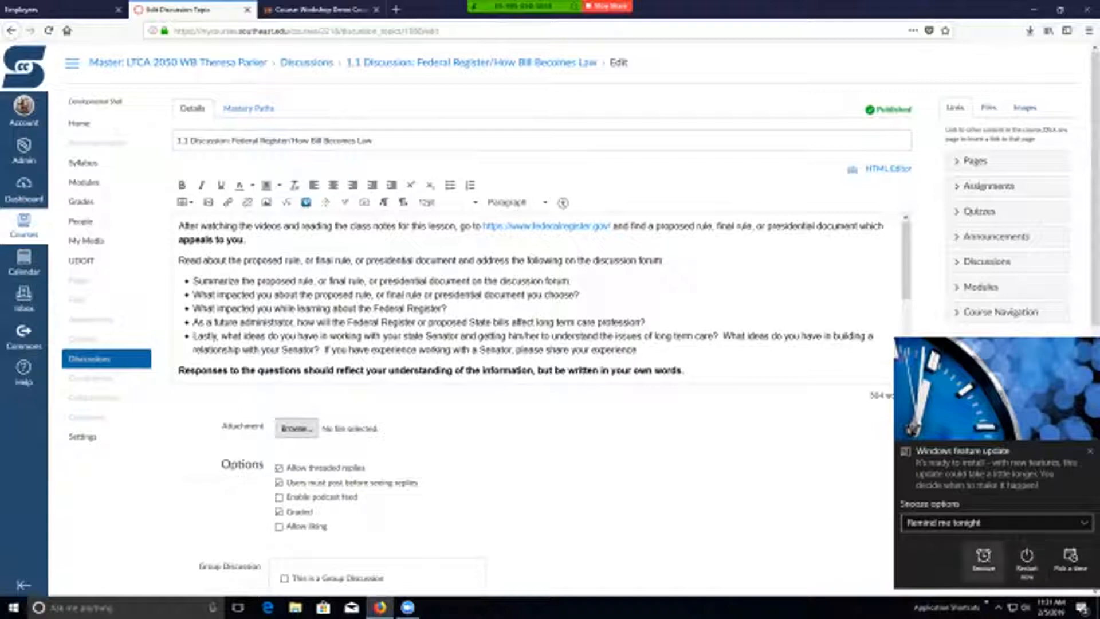
click(983, 558)
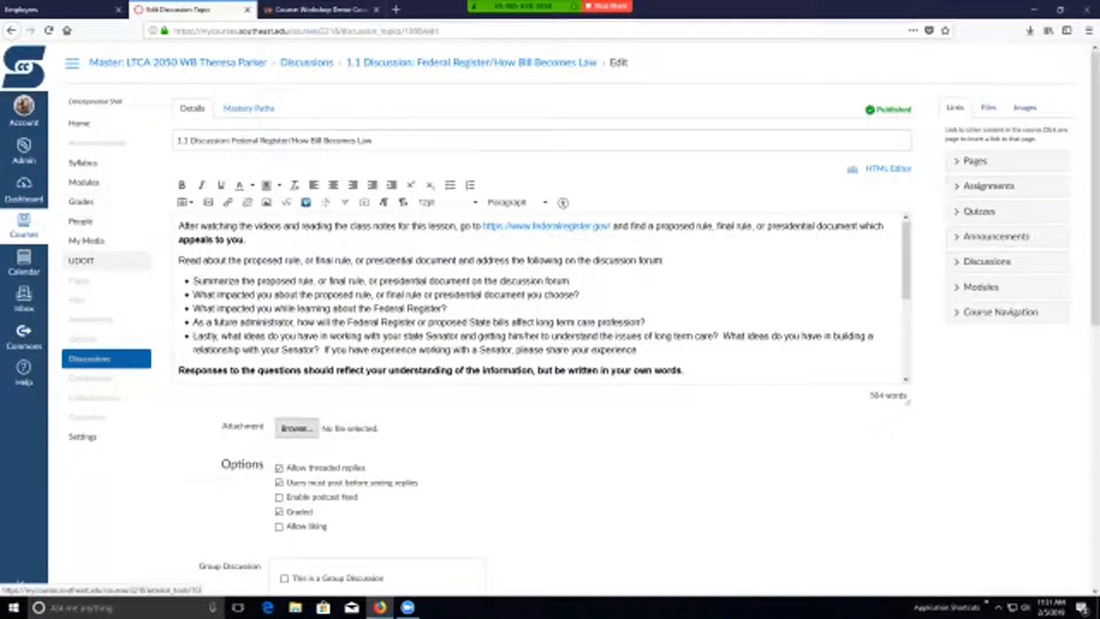
- Leave the discussion editor without saving and open the course's UDOIT tool
click(81, 261)
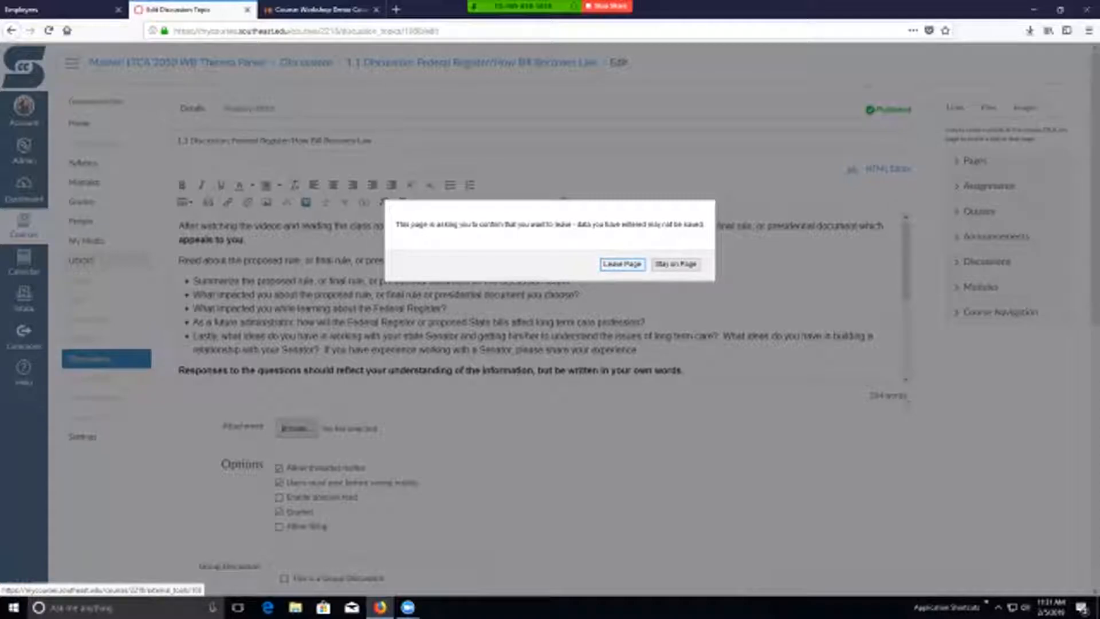
key(Return)
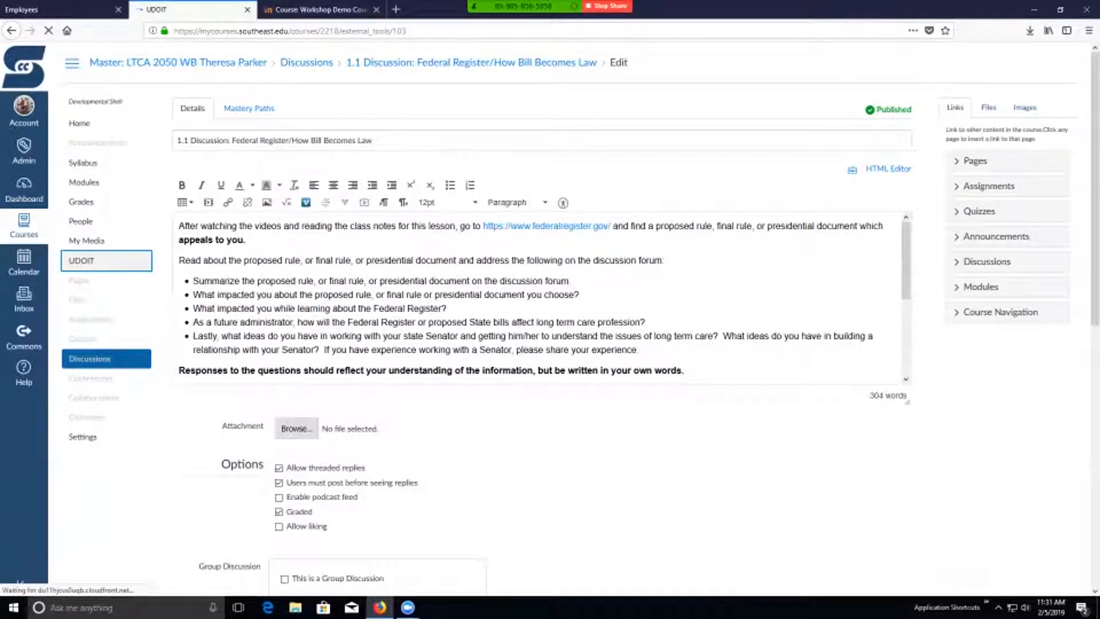
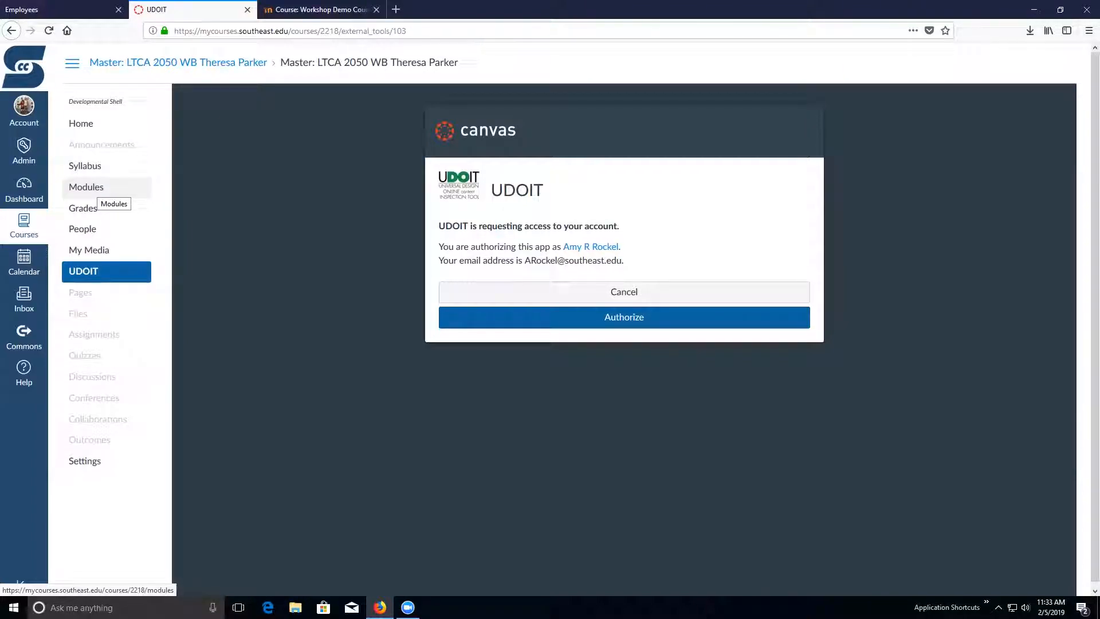
- Return to the course modules and check the item details of General Schedule for Interviews, closing them without changes
click(92, 187)
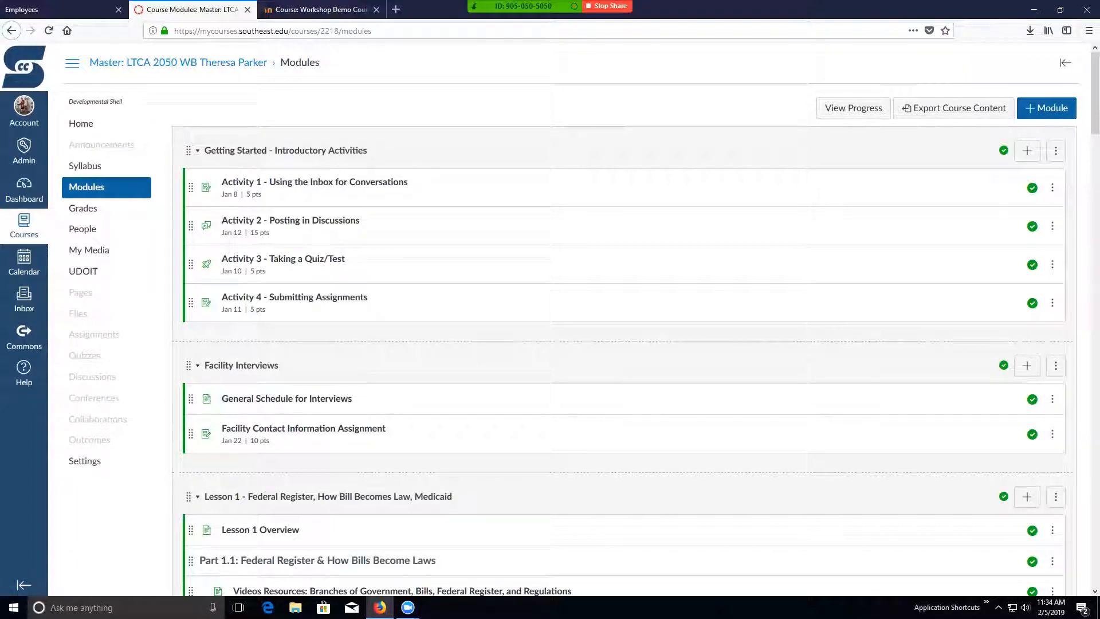
click(1051, 399)
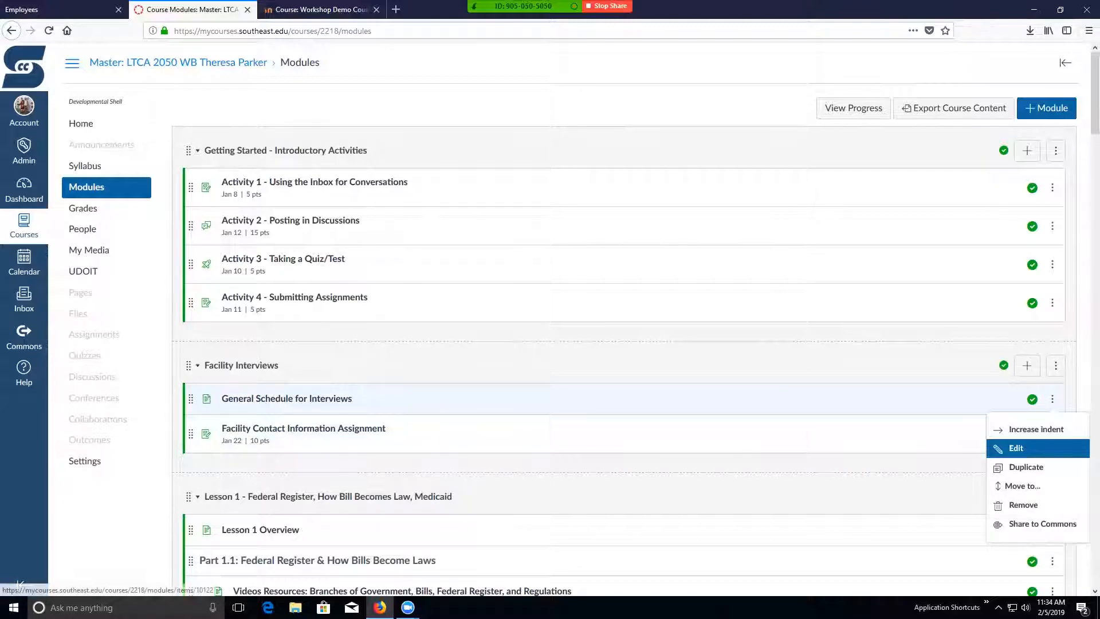
click(1016, 448)
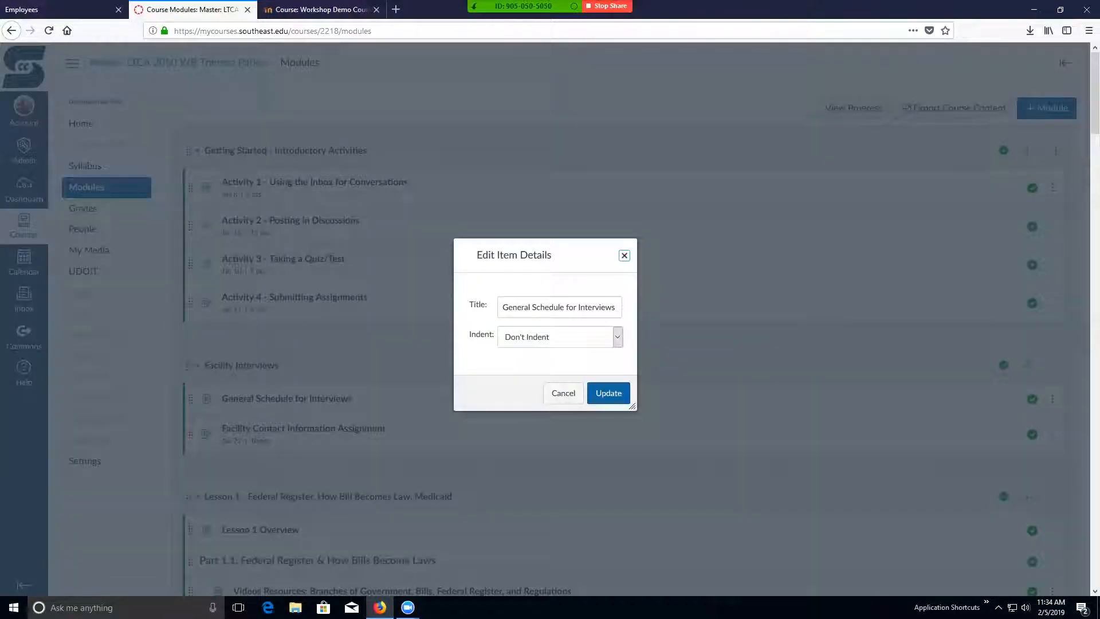
click(563, 393)
- Open the General Schedule for Interviews page, view it in the page editor, and leave without saving
click(287, 398)
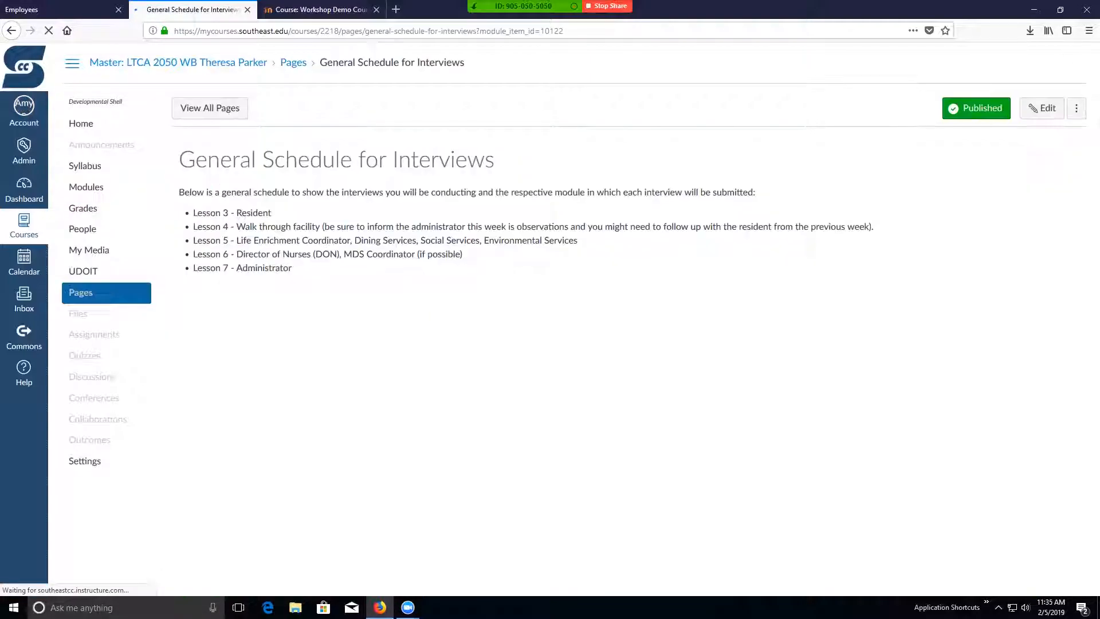
click(1042, 108)
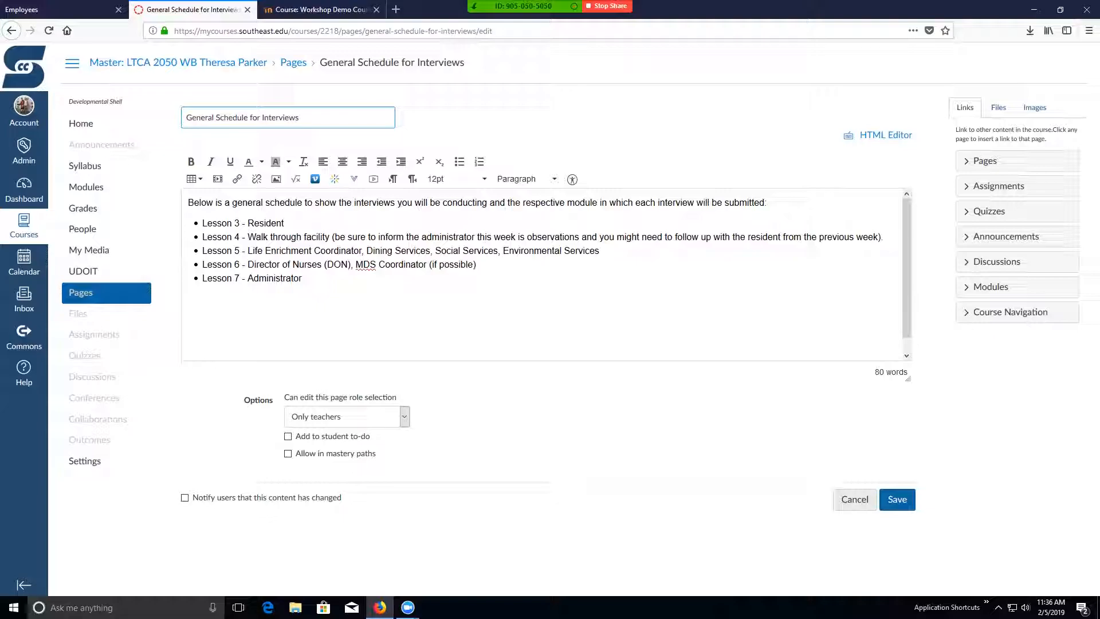
click(854, 499)
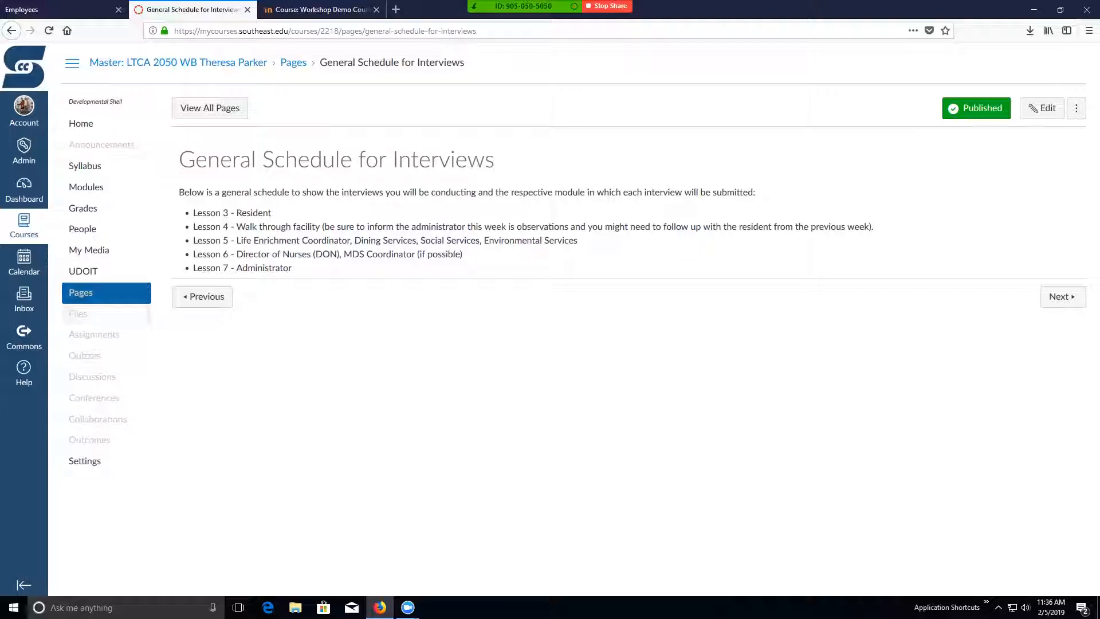
- Go back to the dashboard and open the modules of the Demo Course
click(23, 189)
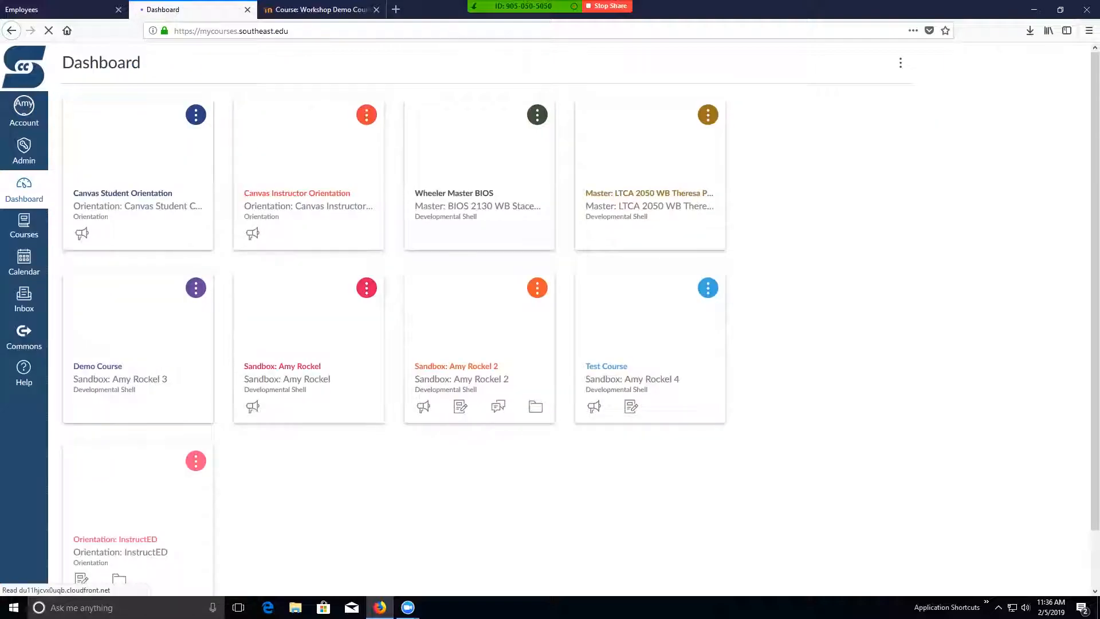
click(120, 378)
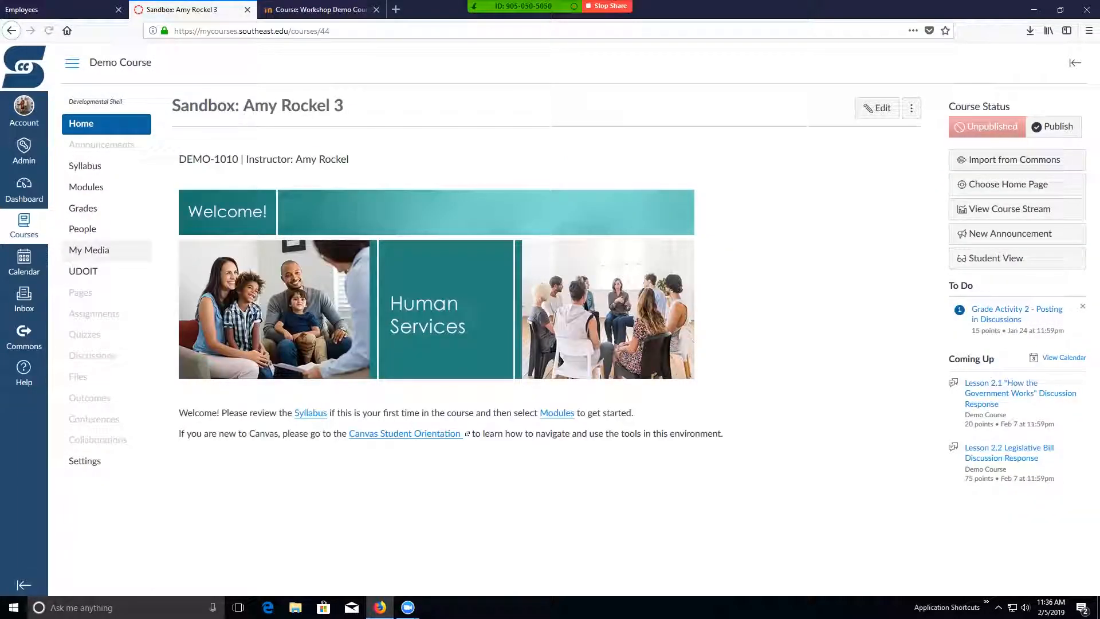
click(86, 187)
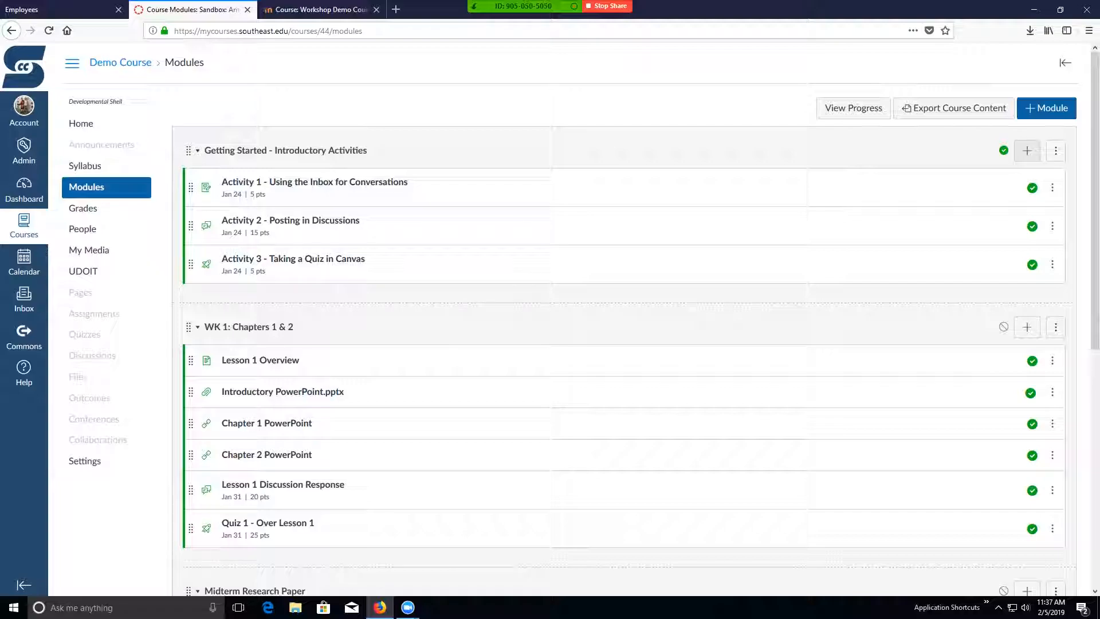
- Add a new page named Sample Page to the Getting Started - Introductory Activities module
click(1027, 150)
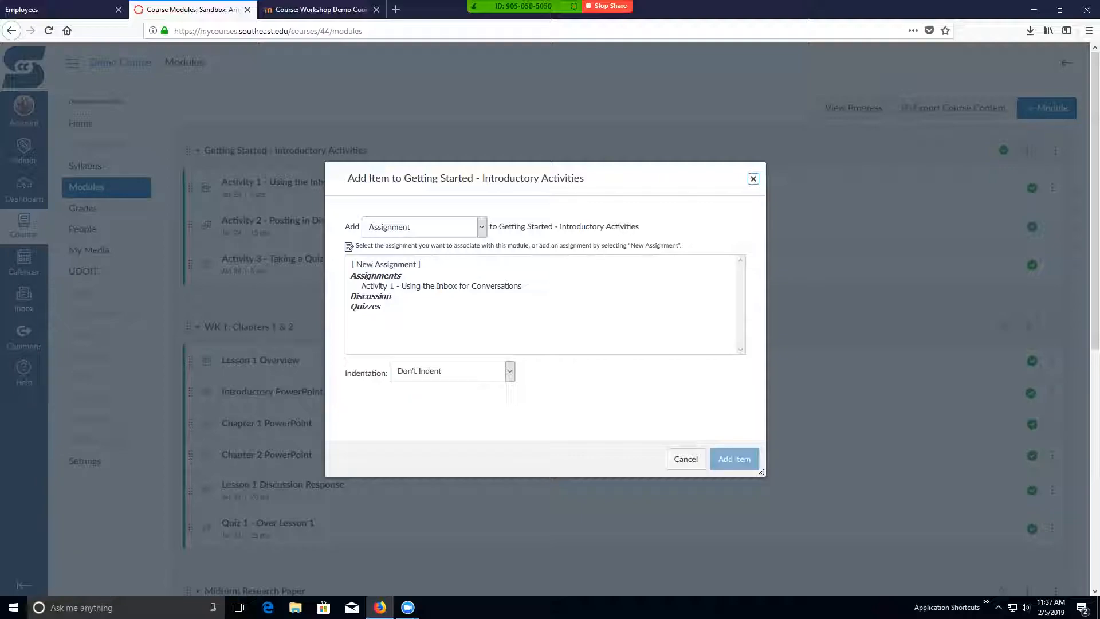
click(481, 227)
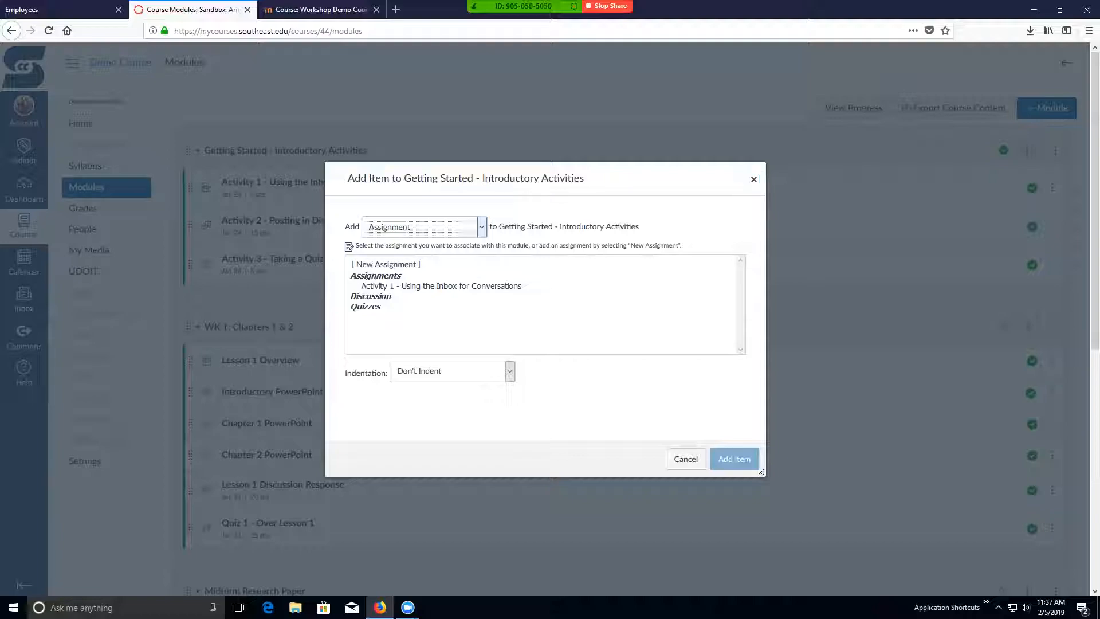
click(372, 286)
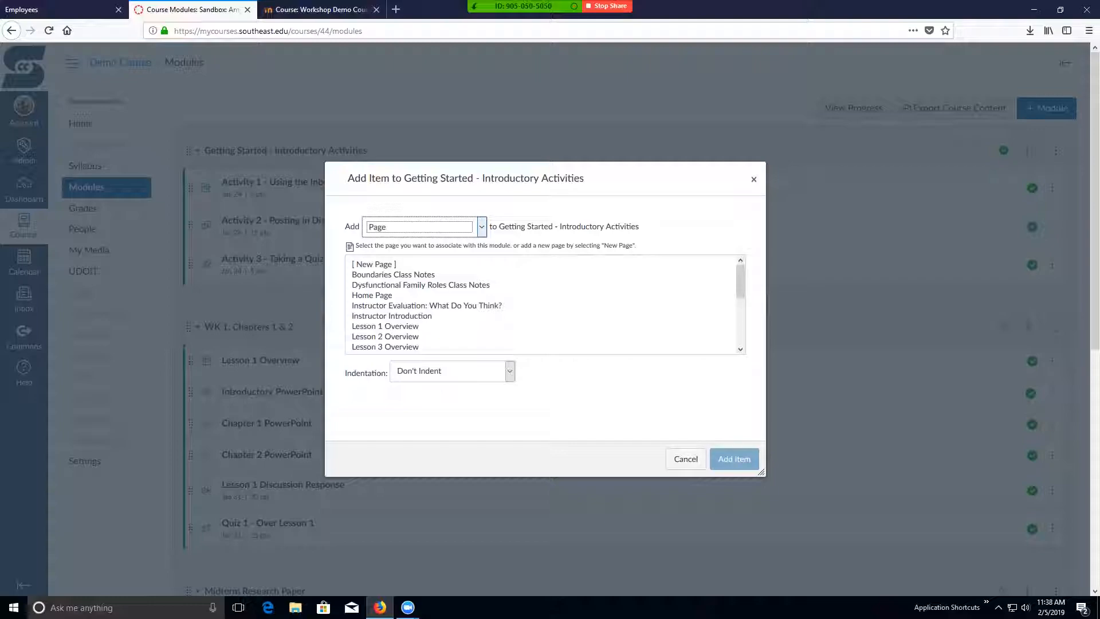
click(375, 264)
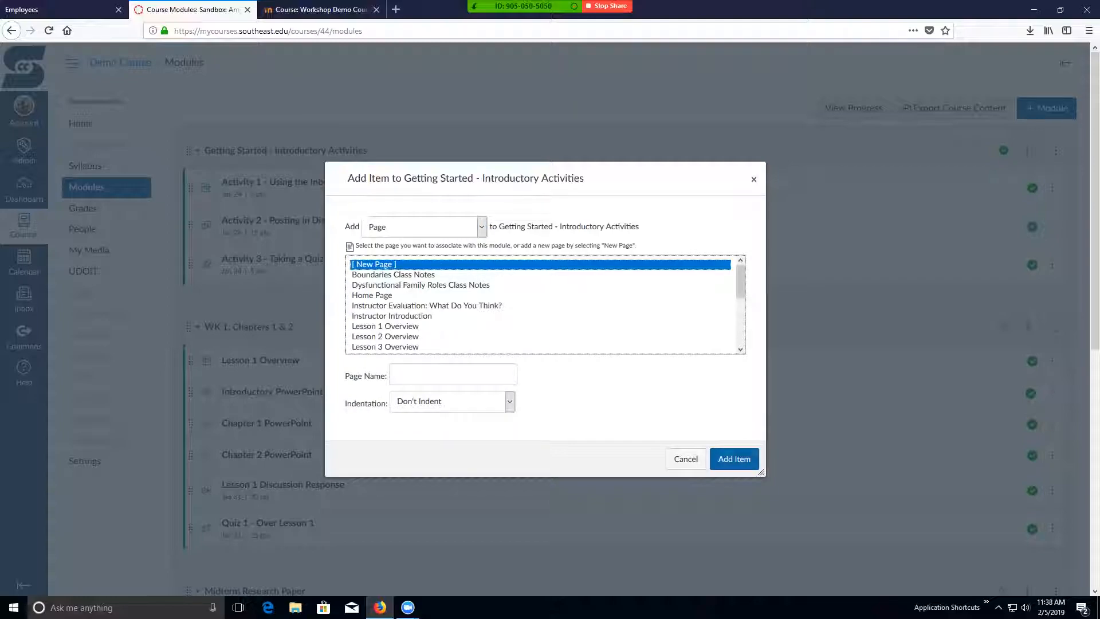
click(453, 374)
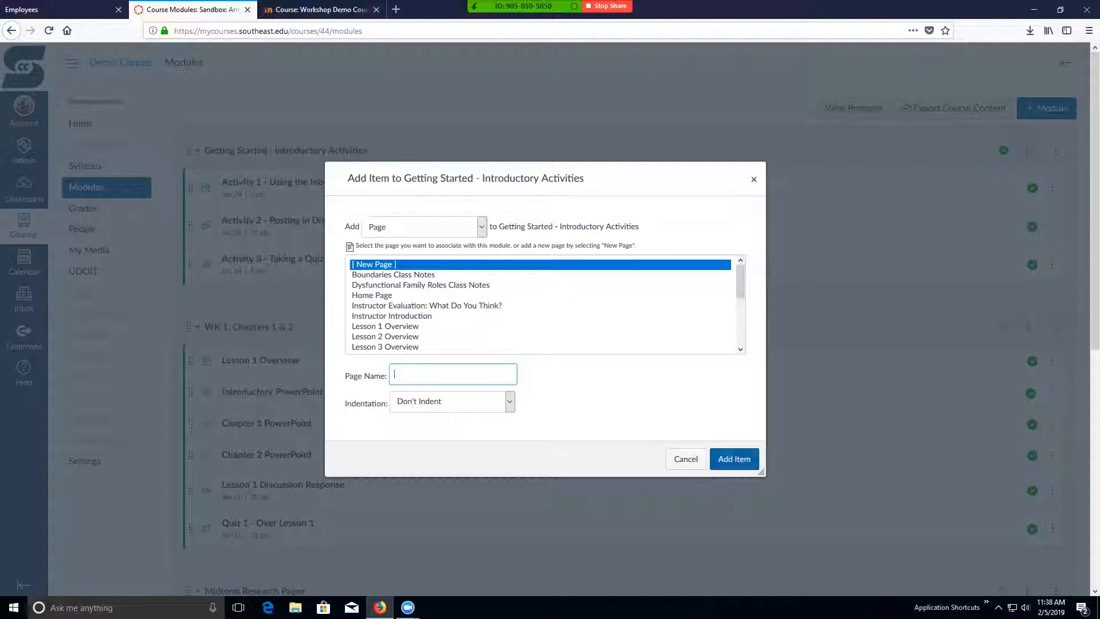
text(Sample Page)
click(736, 458)
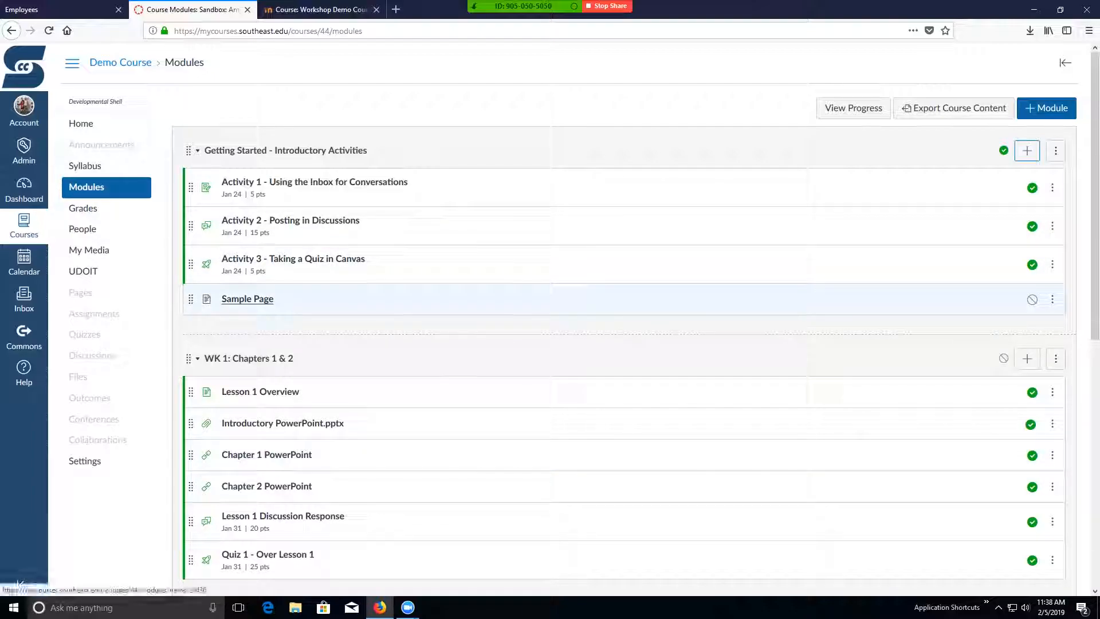
- Open the new Sample Page, enter the body text "Sample page", and save it unpublished
click(246, 299)
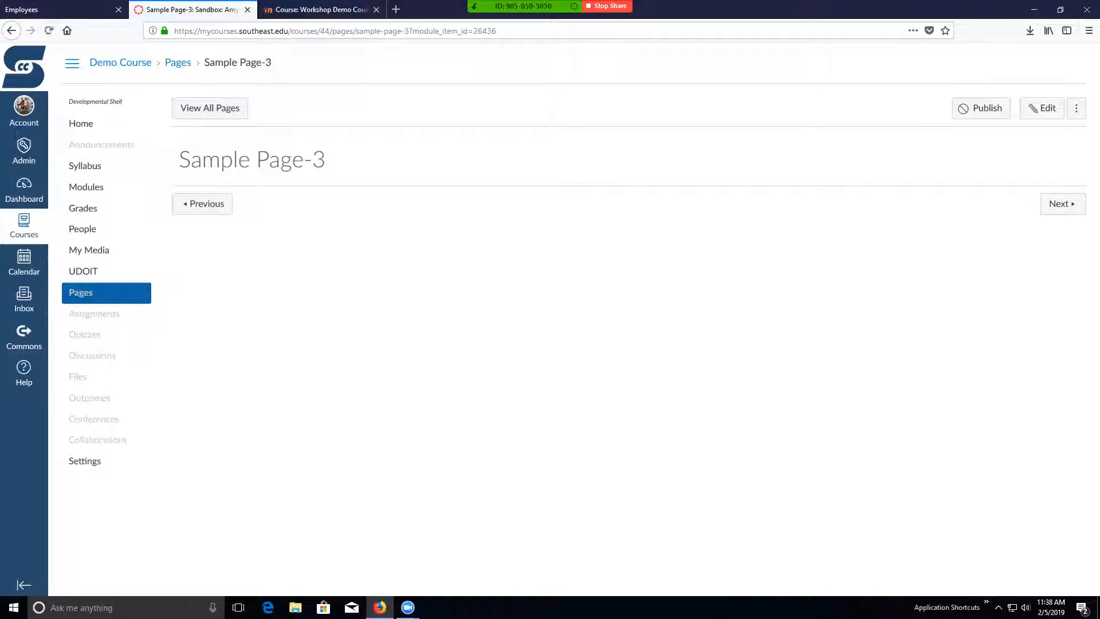
click(1041, 108)
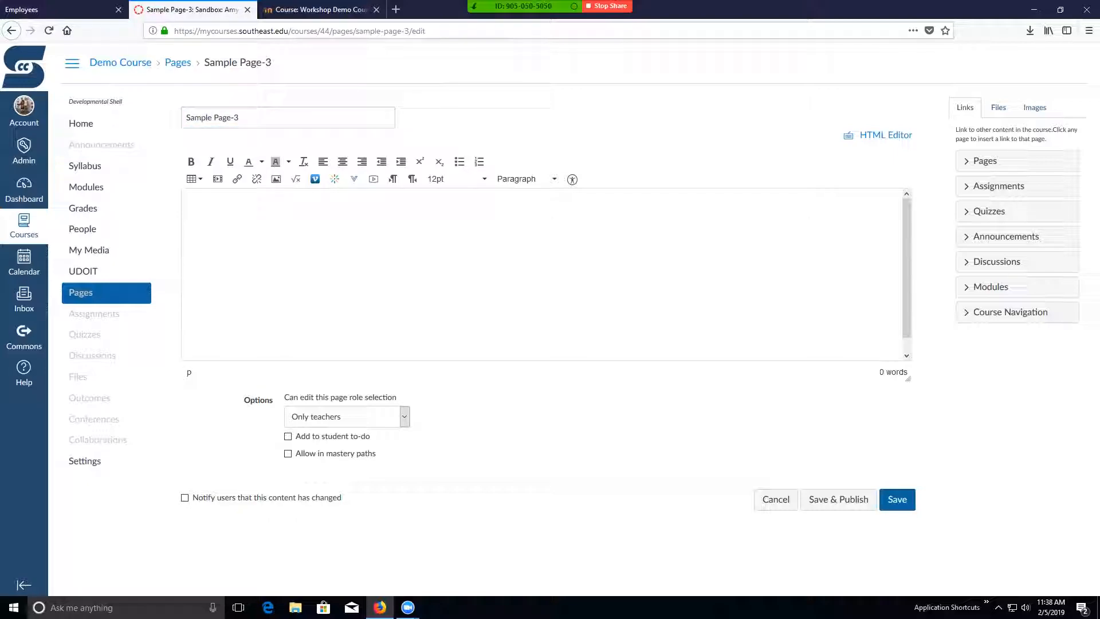
text(Sample page.)
click(897, 499)
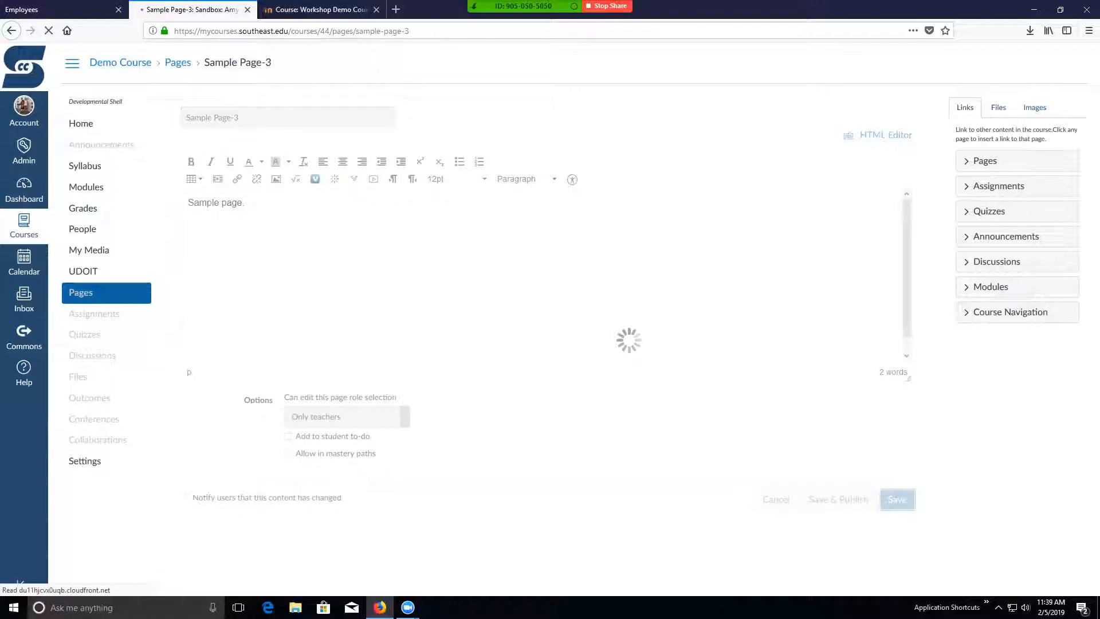
- Return to the modules, and from there open the Demo Course's full list of pages
click(87, 187)
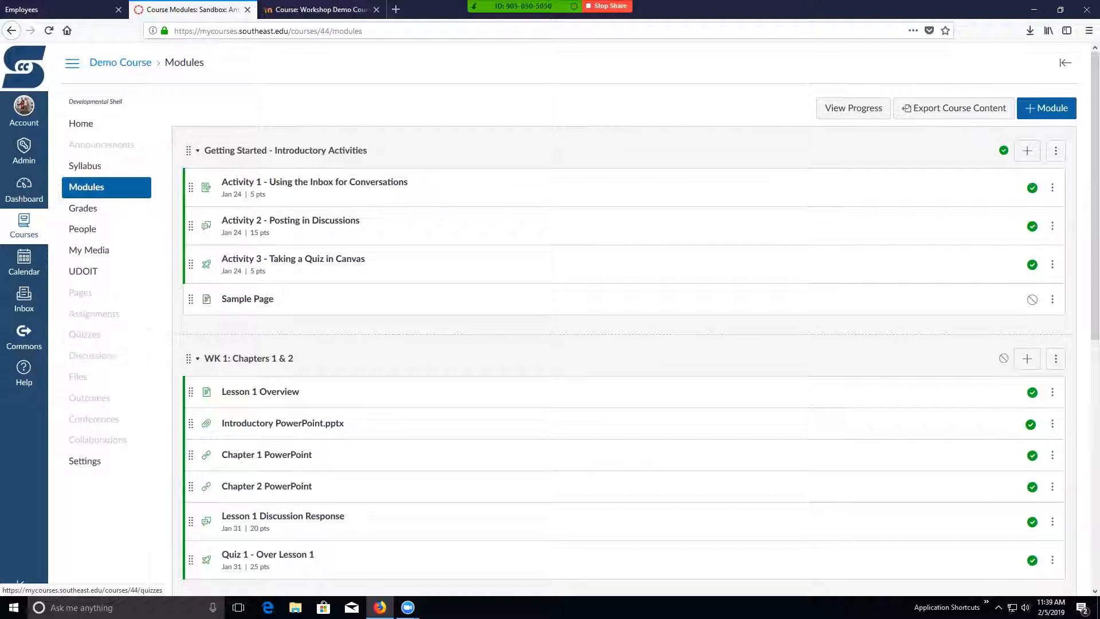
click(81, 293)
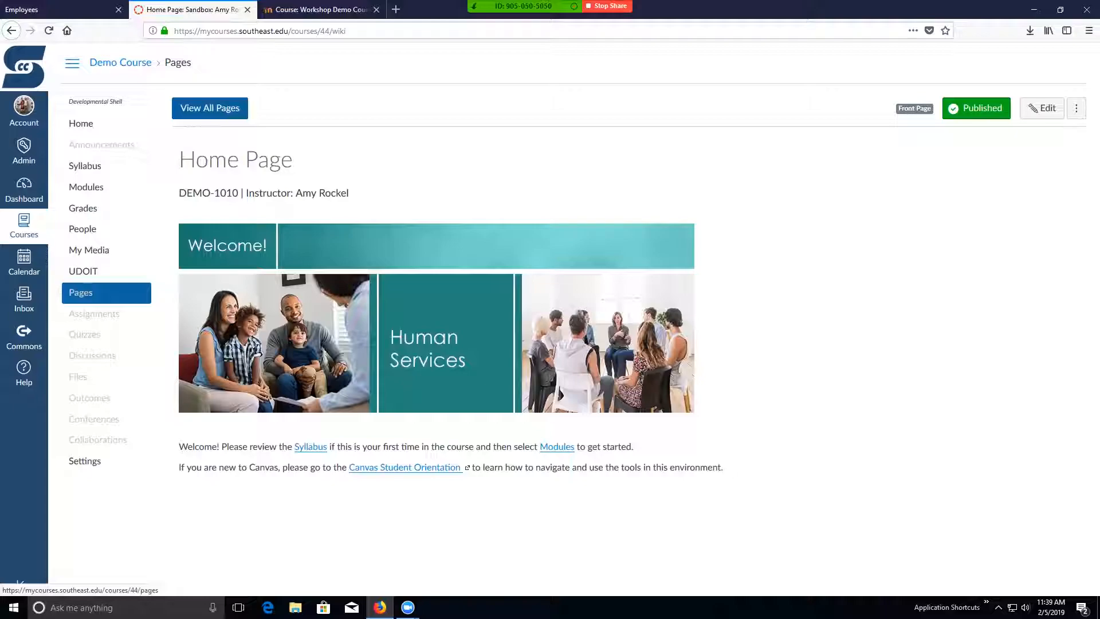
click(210, 108)
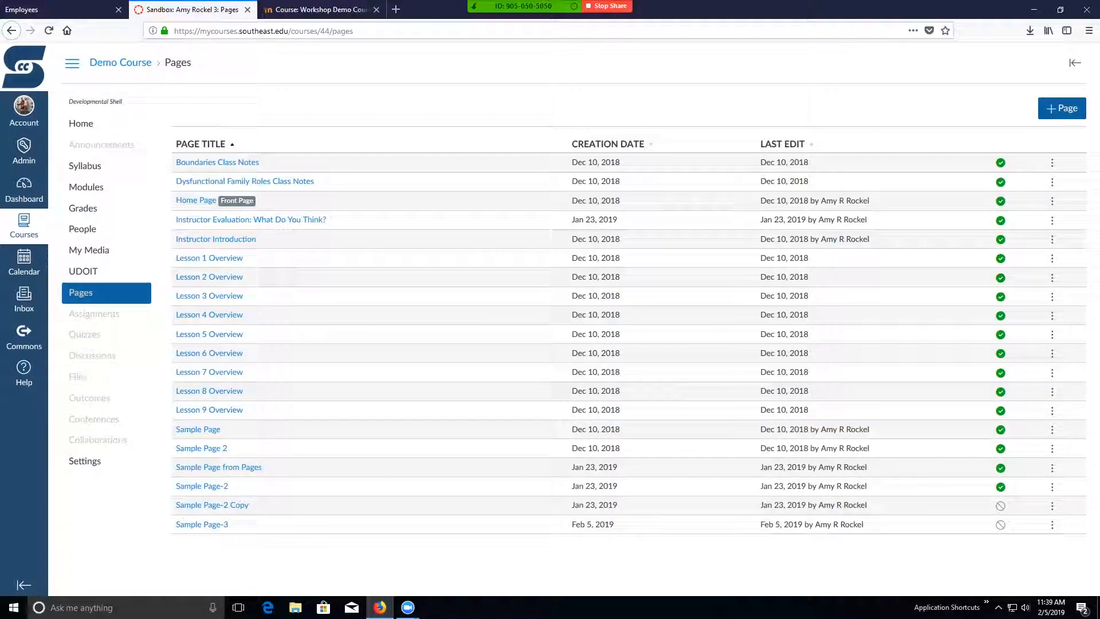
- Create a new page from the pages list and title it "Sample Page 10"
click(1061, 108)
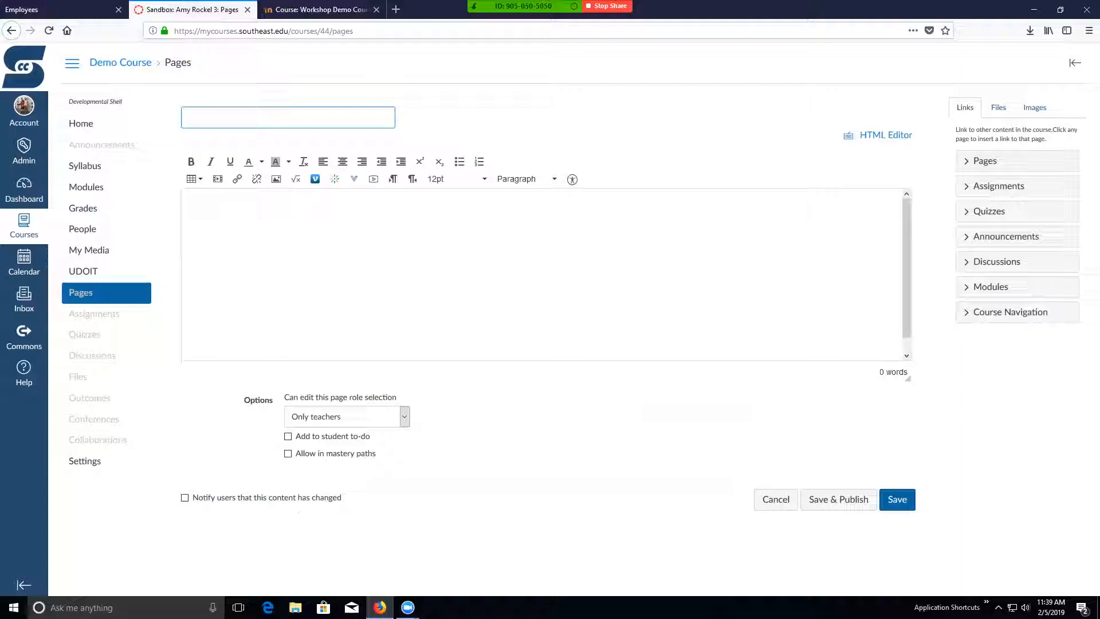
text(Sample)
text( S)
key(BackSpace)
text(Page 10)
- Enter "This is a sample." as the first paragraph of the page body and start a new paragraph
click(201, 203)
text(Th)
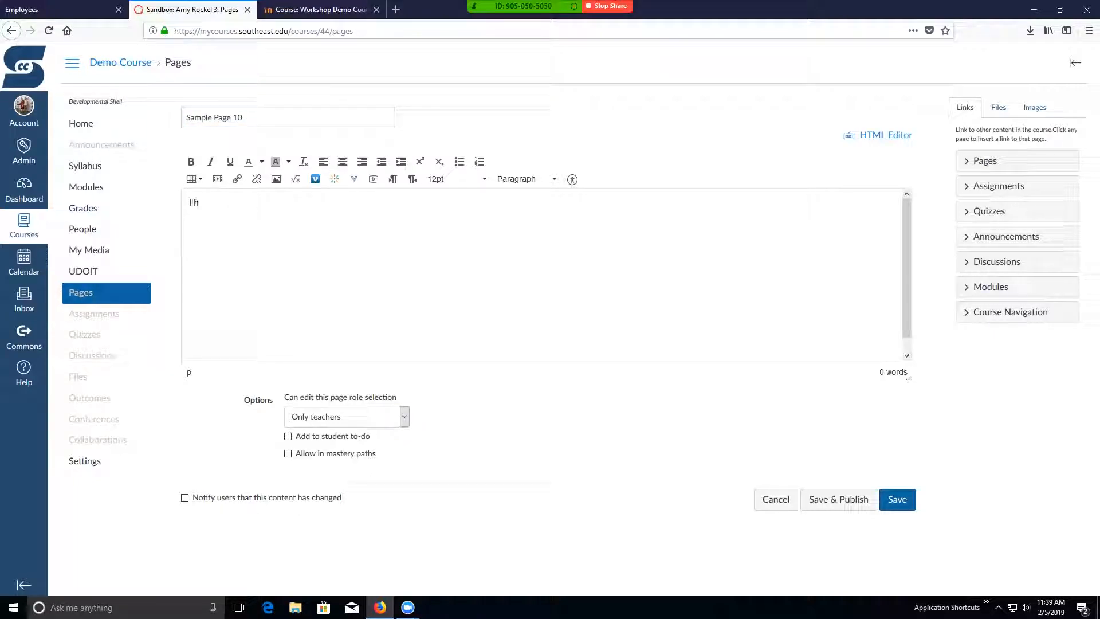
text(is is a sample.)
key(Return)
- Write "Refer to this Overview file." as the second paragraph of the page
text(Refer)
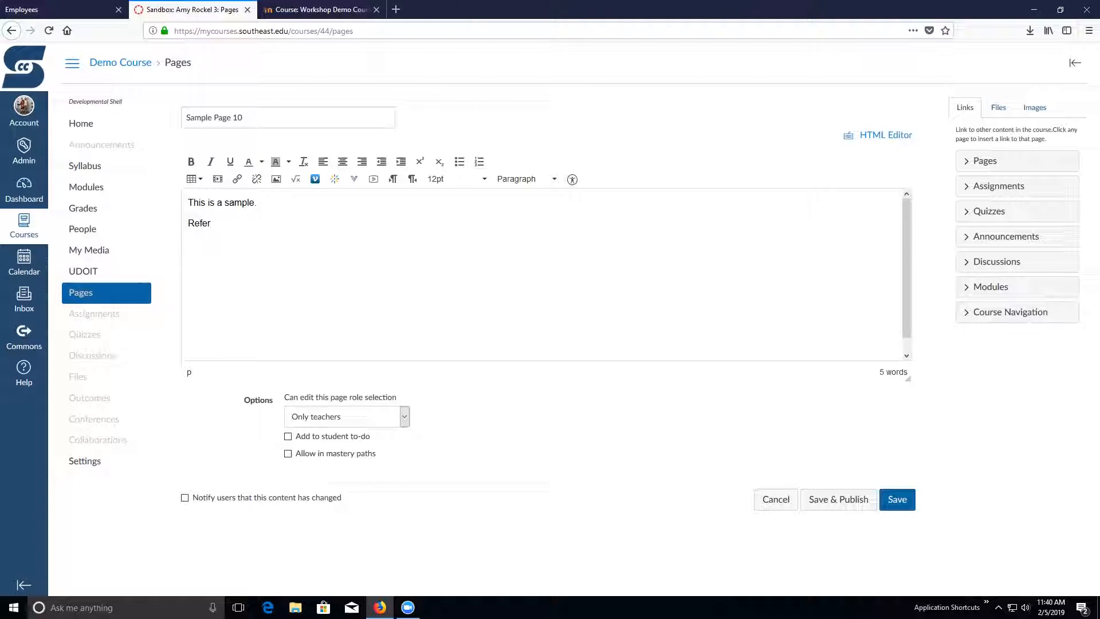
text( to this file)
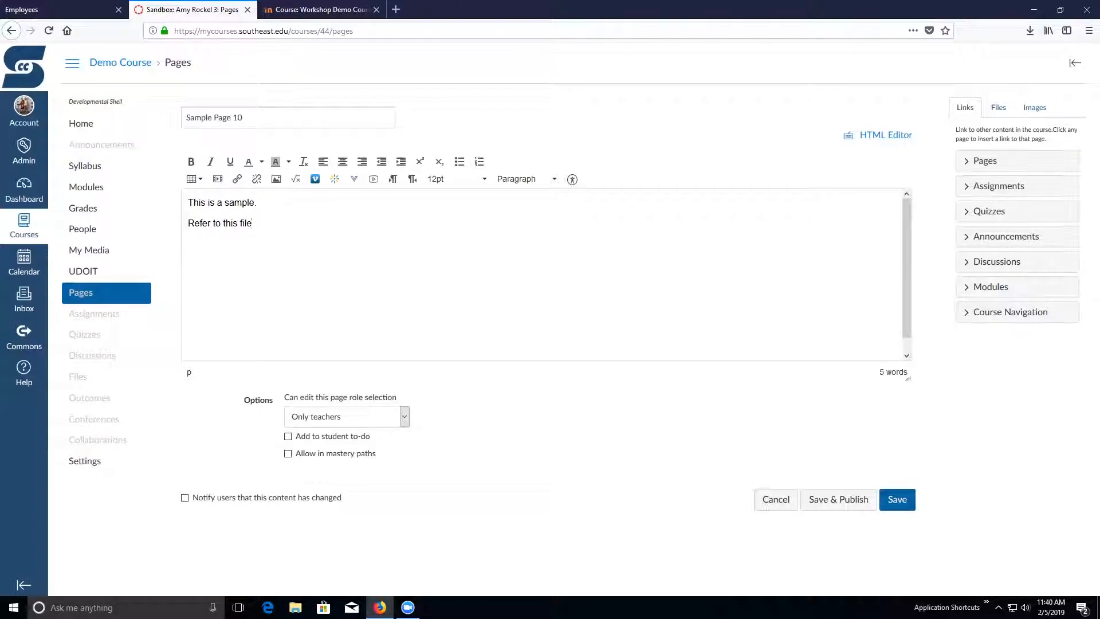
key(BackSpace)
key(BackSpace)
key(BackSpace)
key(BackSpace)
text(Overview file.)
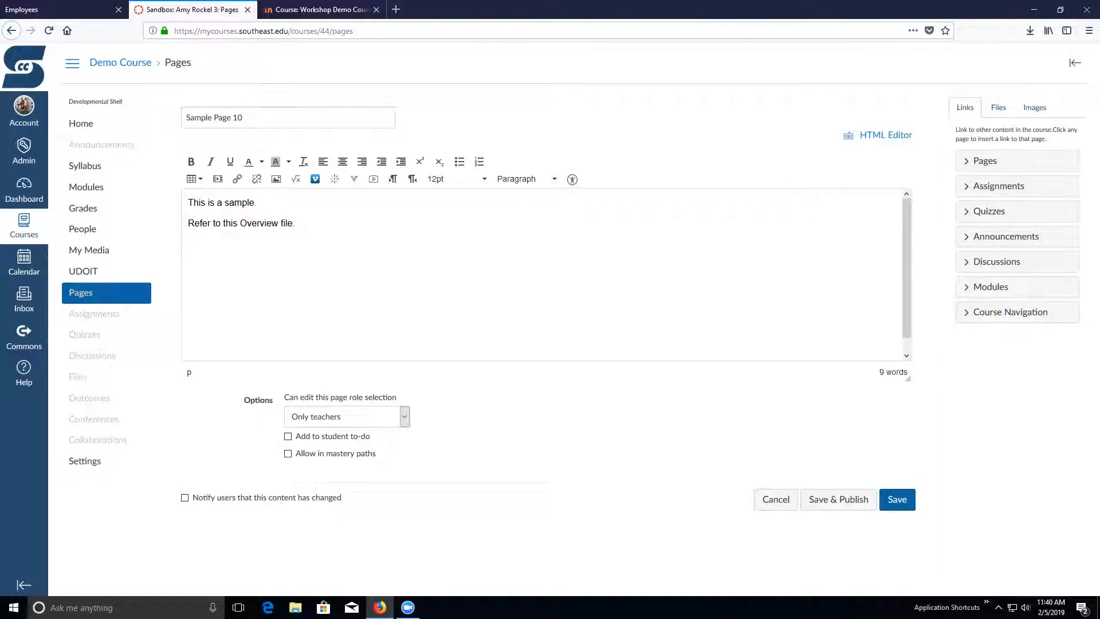
- Select the word Overview as link text, show the course files available for linking, and clear the selection
drag(240, 222, 279, 223)
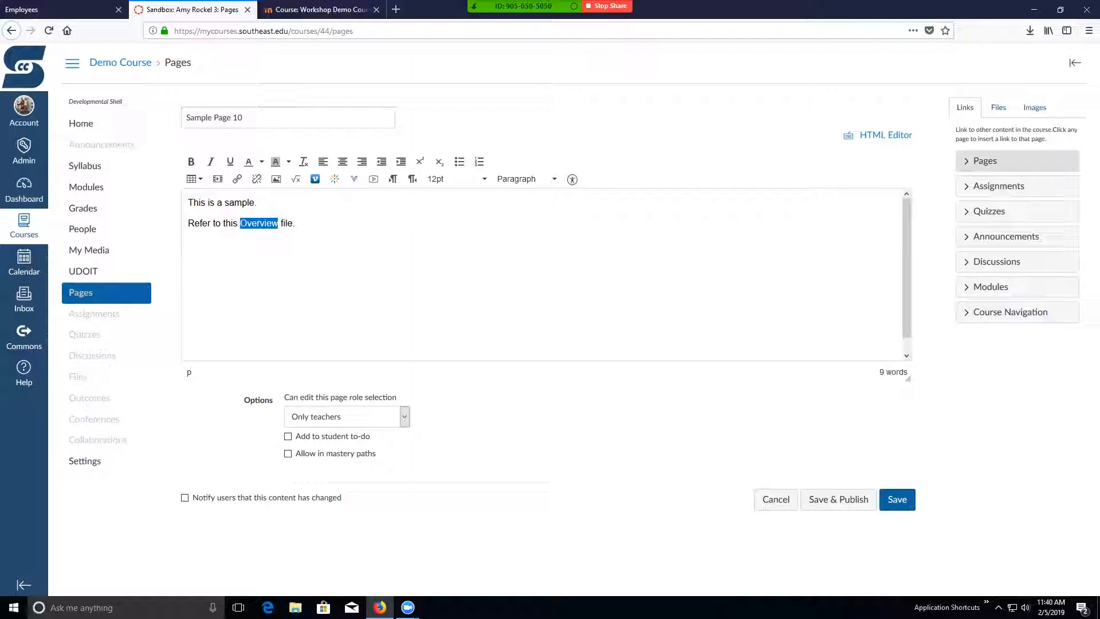
click(999, 107)
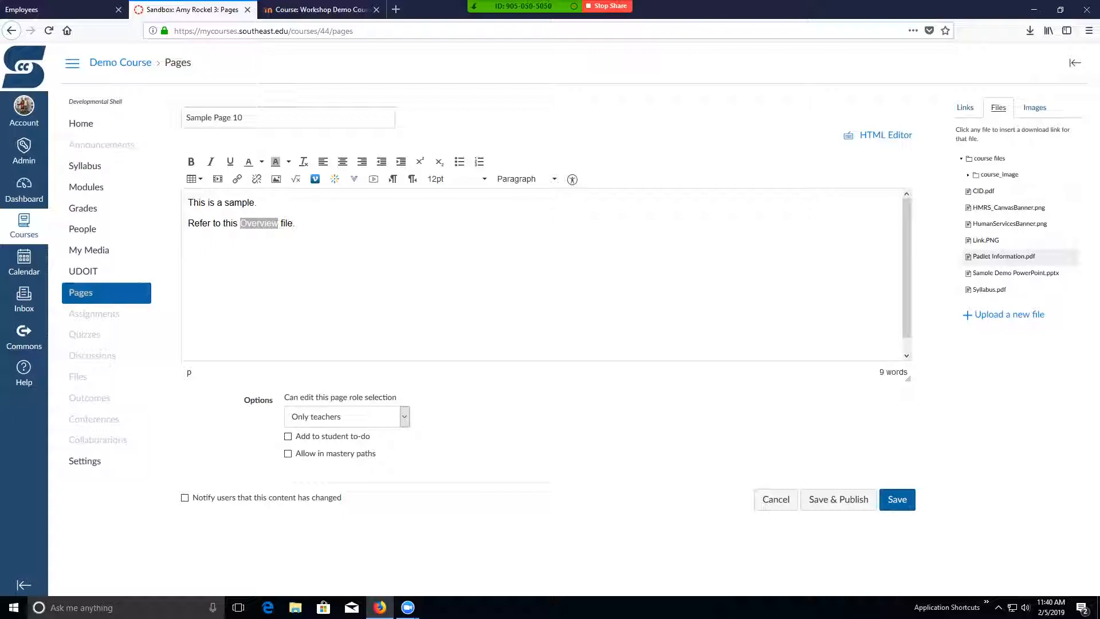
click(247, 223)
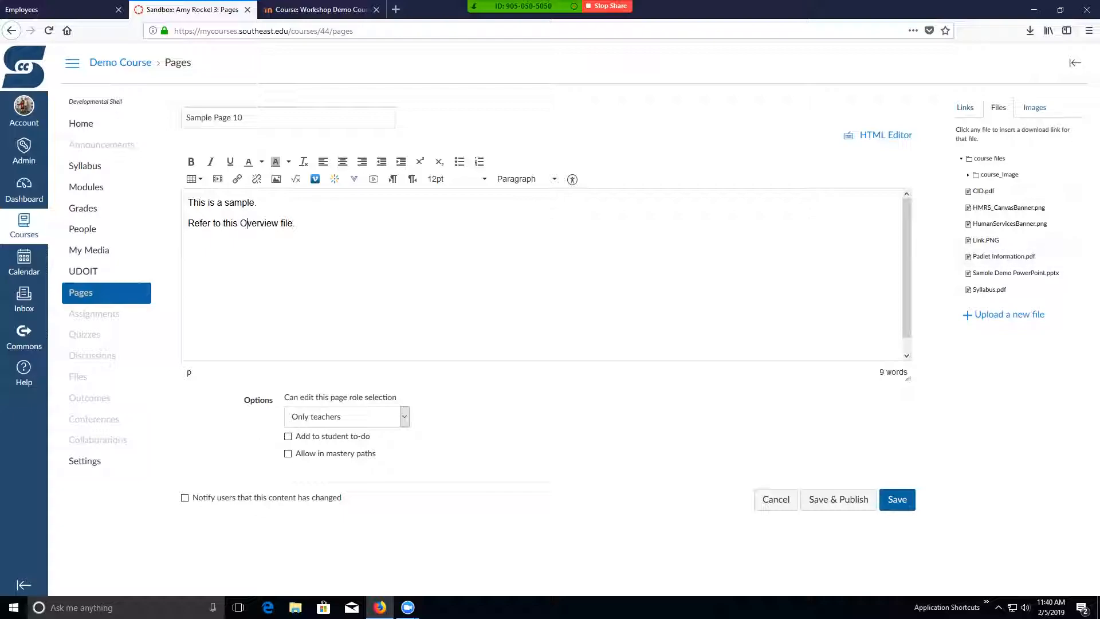
- Reword the second paragraph to "Refer to the Padlet Information page for directions on how to use Padlet."
drag(231, 223, 293, 224)
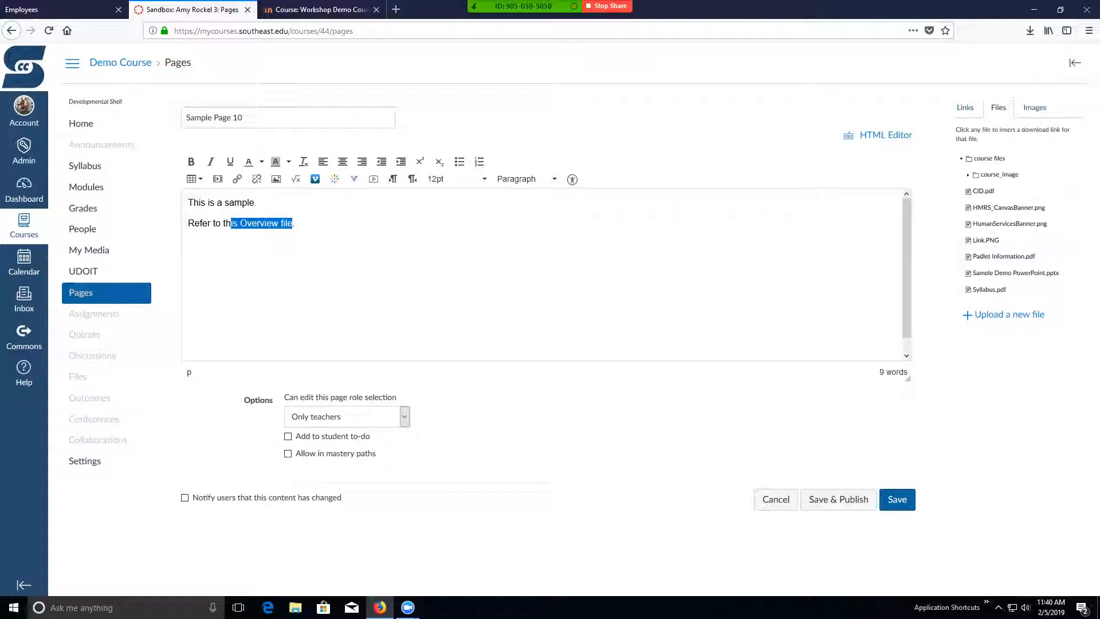
text(e {a)
key(BackSpace)
key(BackSpace)
text(Padlet O)
key(BackSpace)
text(Information)
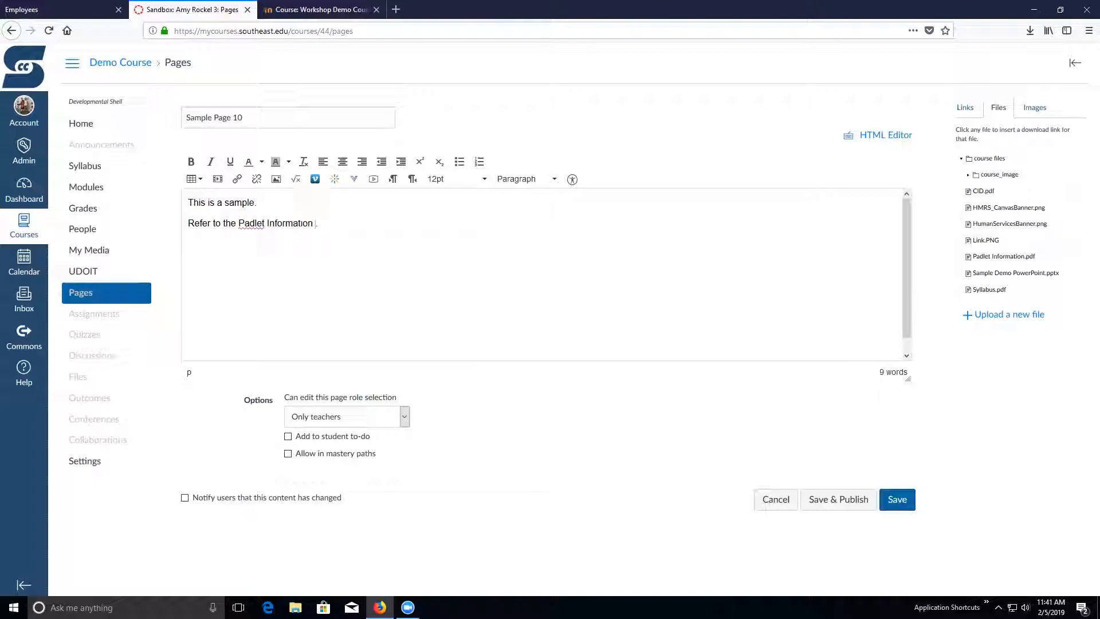
text( page for directions on how to use Padlet.)
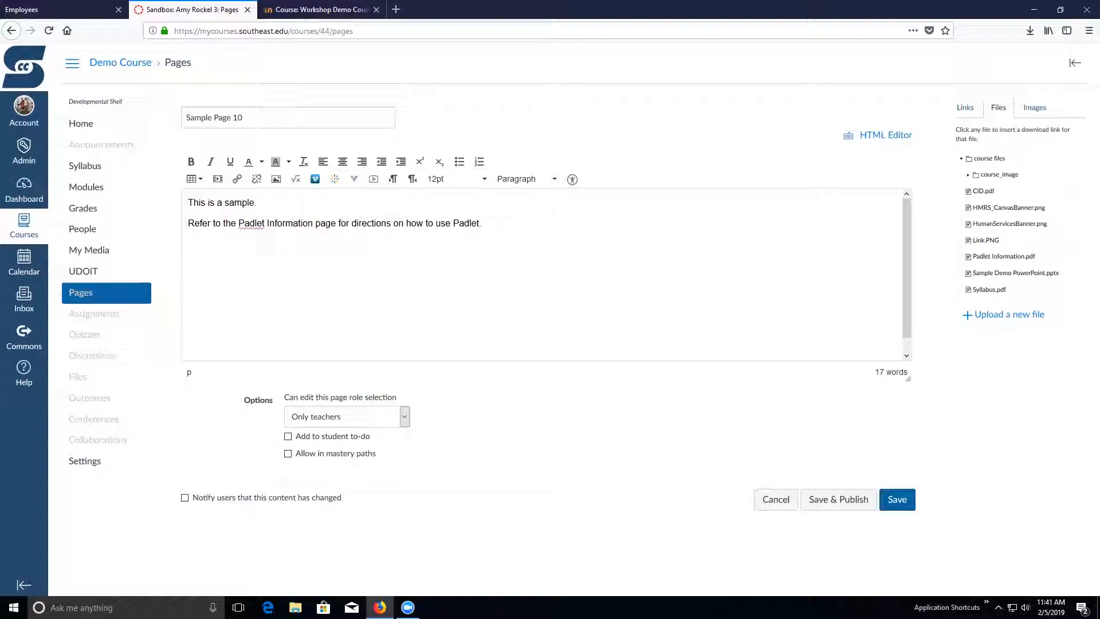
- Link the words "Padlet Information" in the second paragraph to the course file Padlet Information.pdf
drag(238, 222, 313, 224)
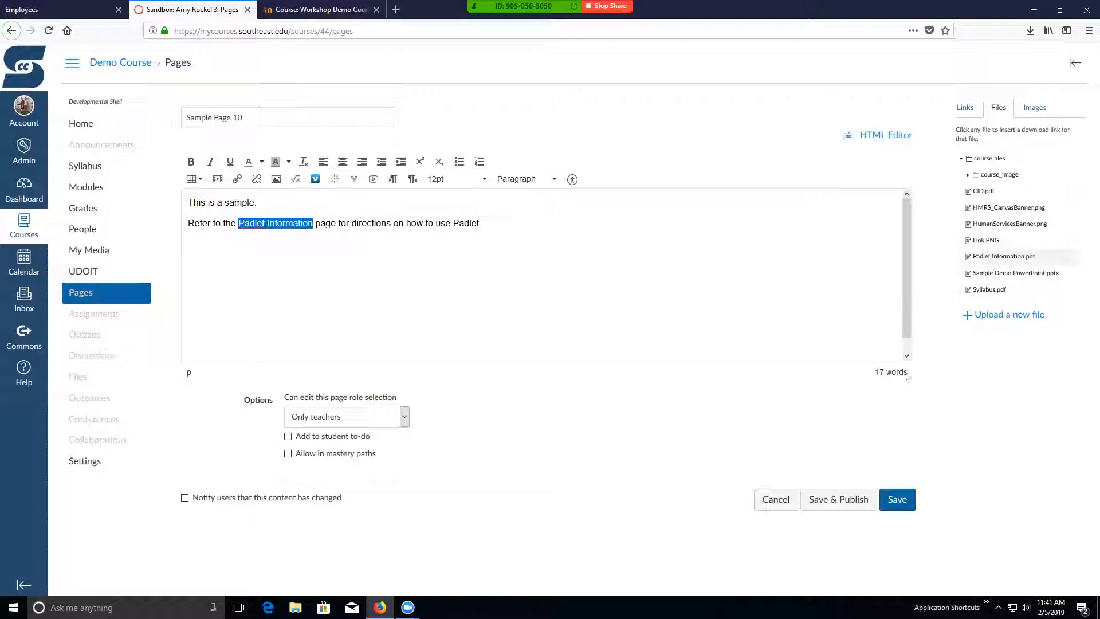
click(1004, 256)
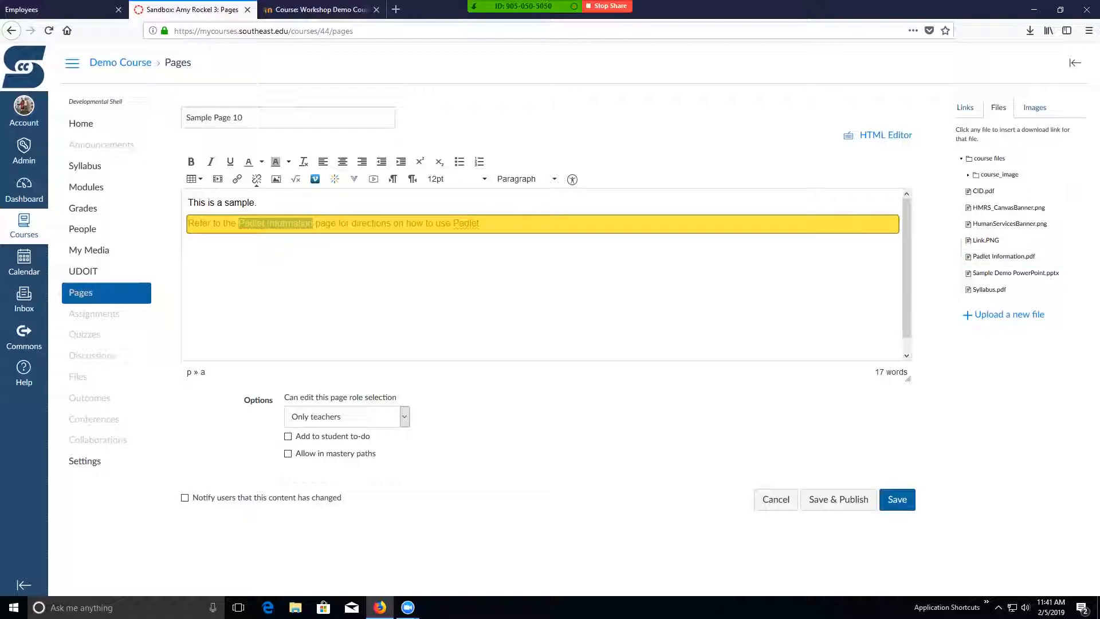
click(321, 223)
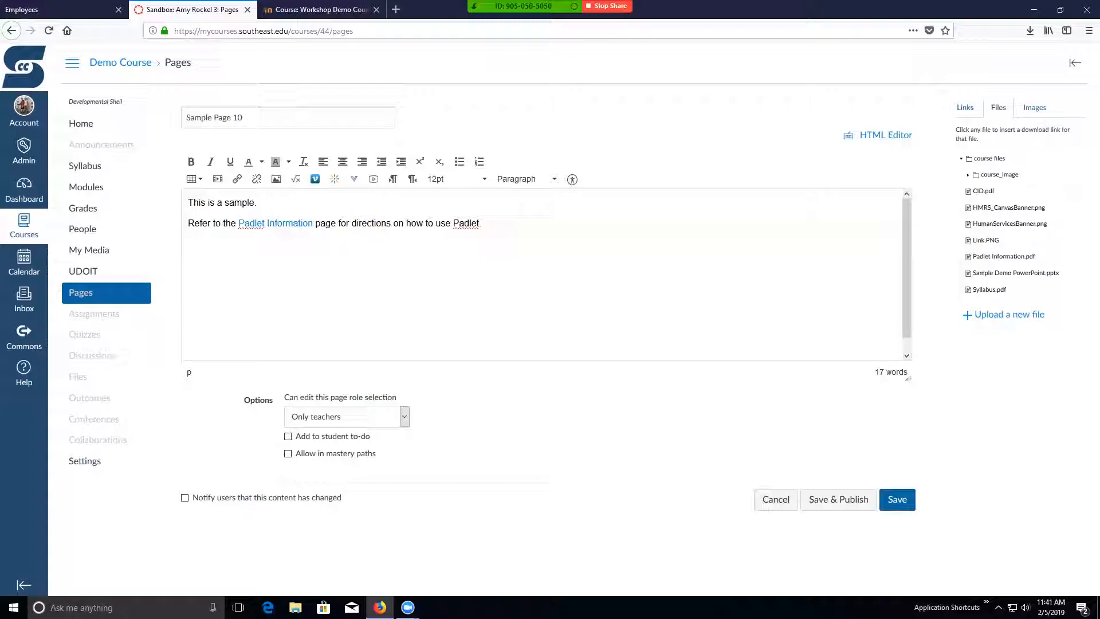
- Insert a new paragraph reading "Google" after the first sentence, "This is a sample."
click(258, 203)
key(Return)
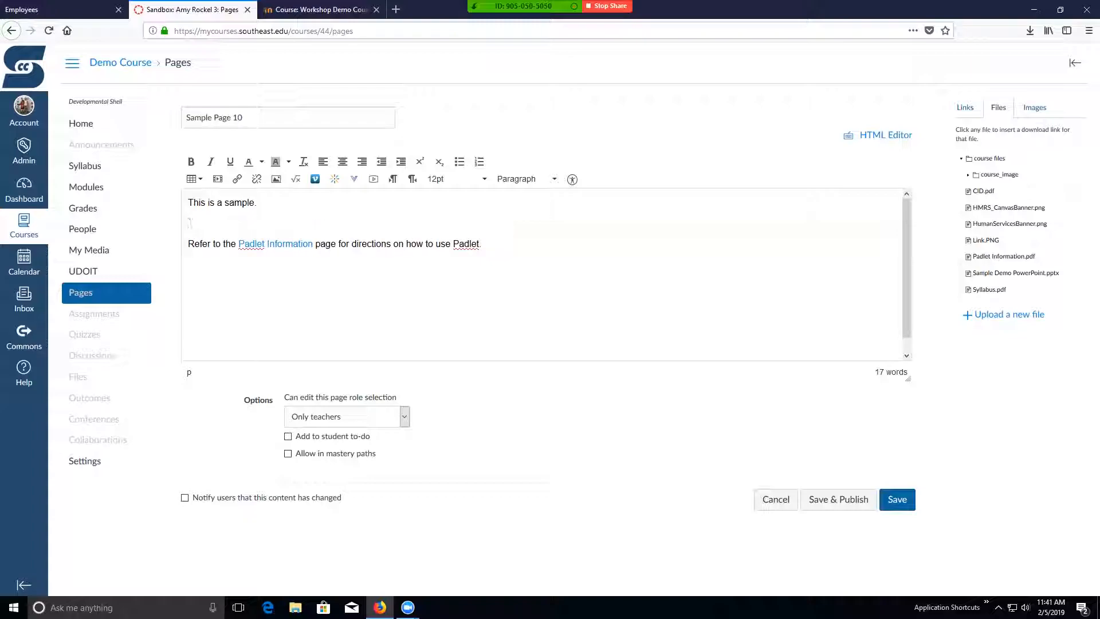
text(Google)
drag(188, 223, 218, 223)
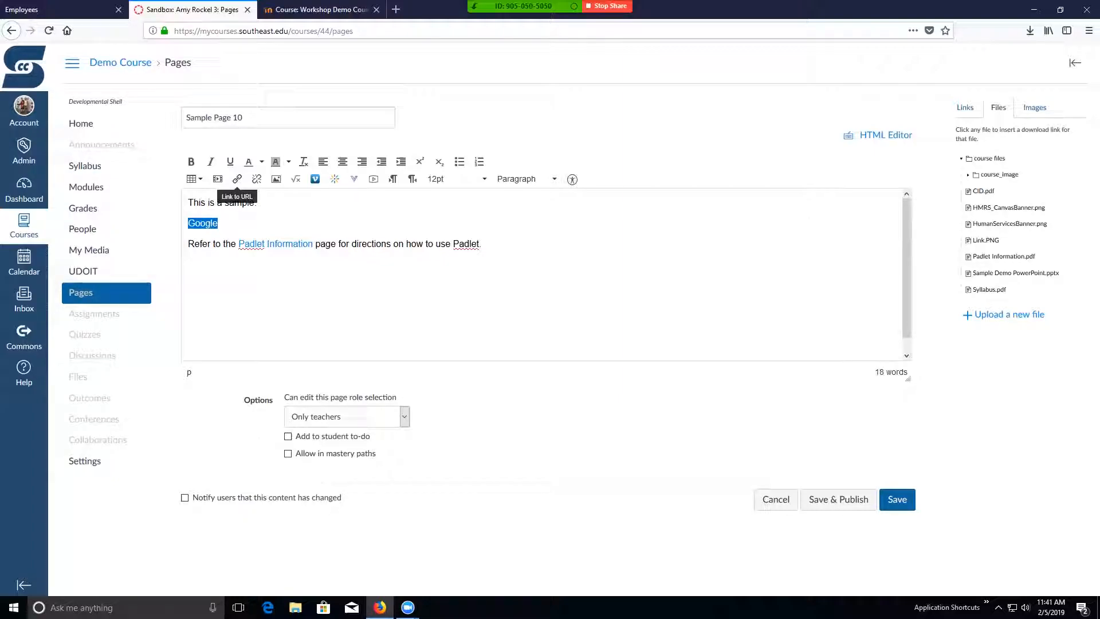
click(236, 179)
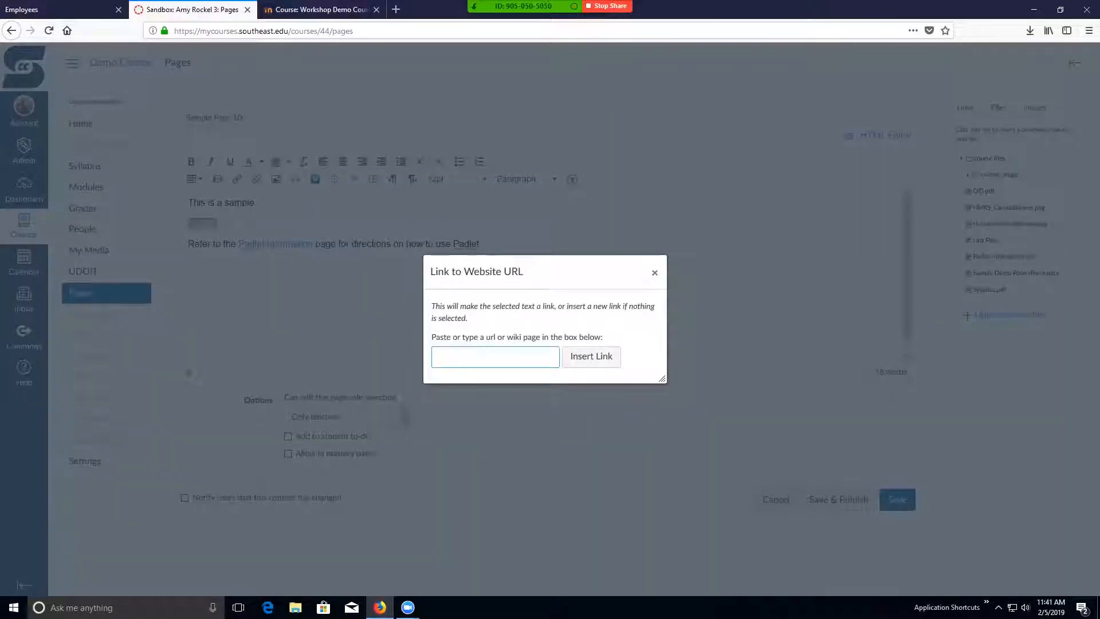
text(http://www.google.com)
click(591, 355)
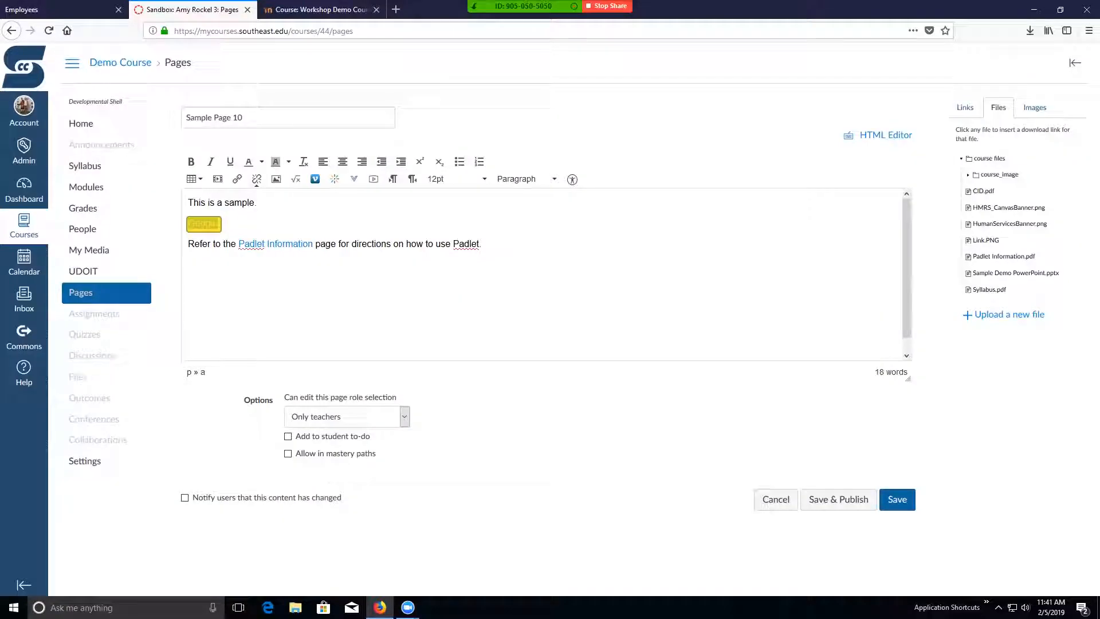
click(483, 244)
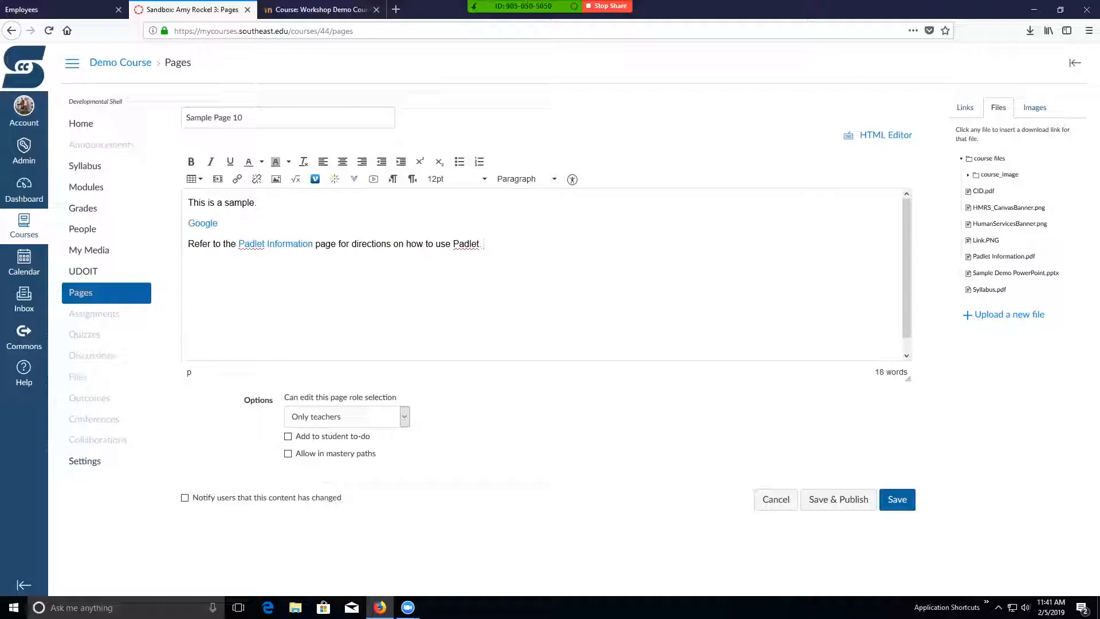
- Link the last word "Padlet" in the final paragraph to the existing course page Lesson 1 Overview
key(Return)
double_click(465, 243)
click(965, 107)
click(997, 161)
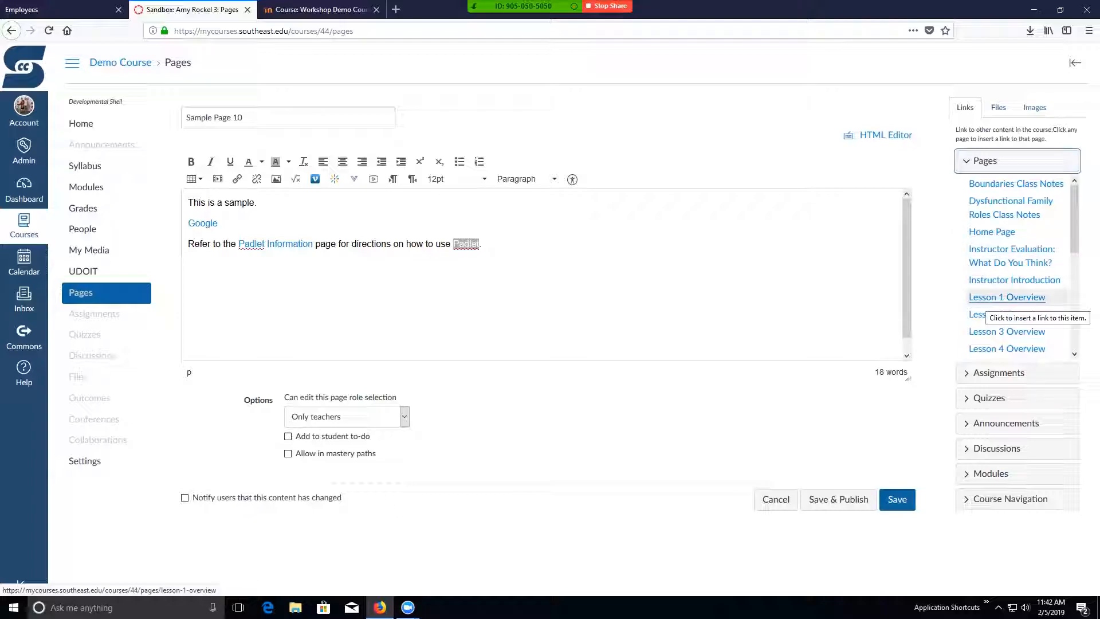
click(1009, 296)
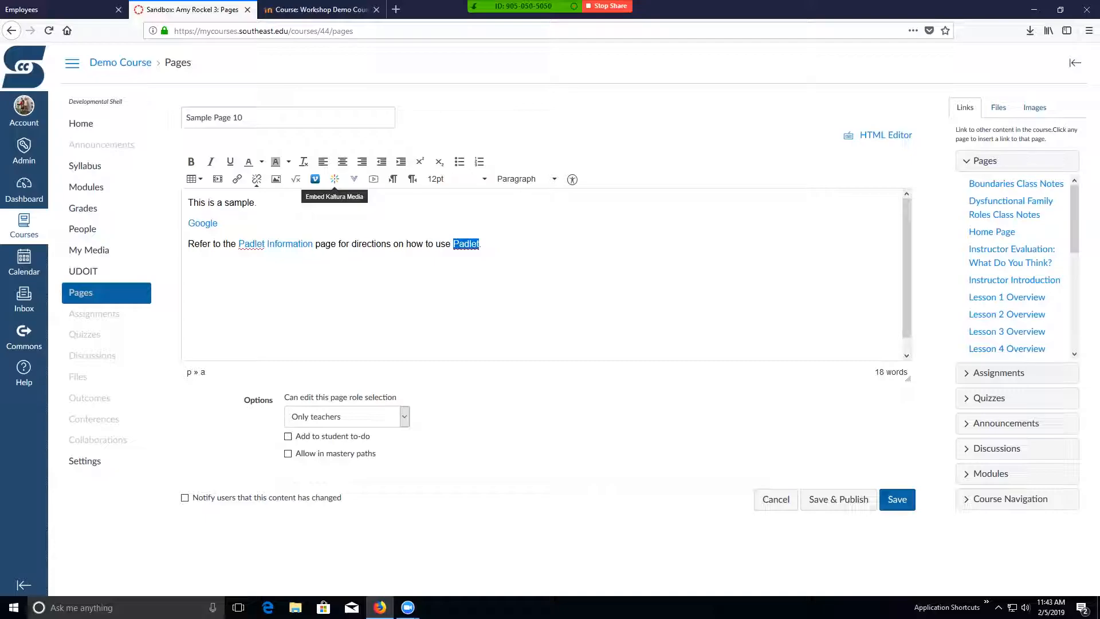
- Examine the Kaltura media library and its form for adding a YouTube video, and leave without embedding anything
click(335, 179)
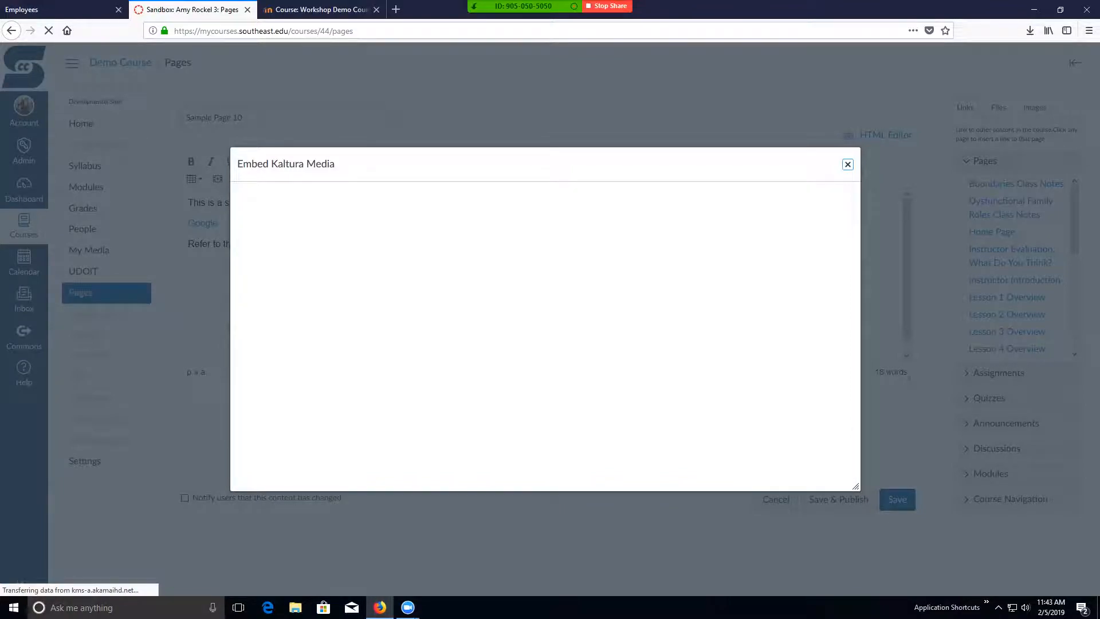
scroll(545, 424, down, 3)
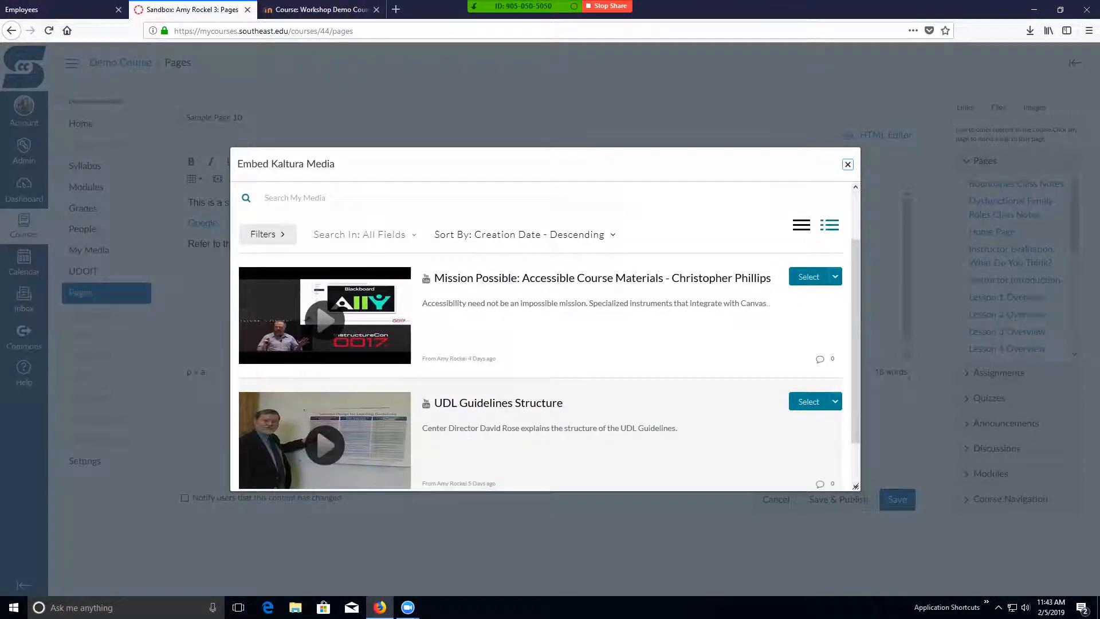
scroll(545, 424, up, 3)
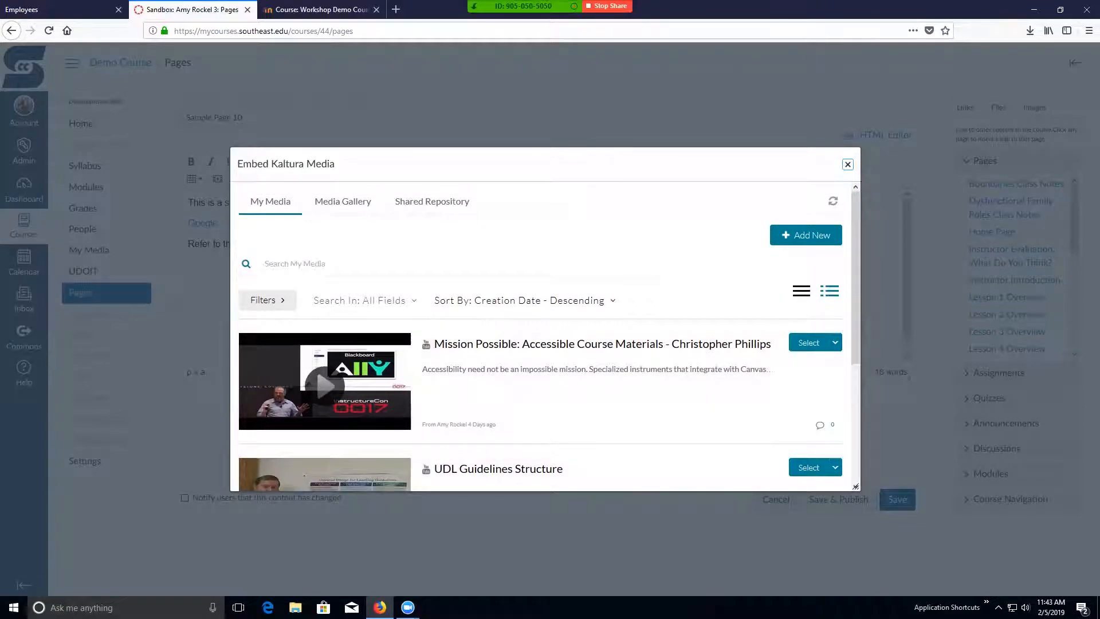
click(805, 235)
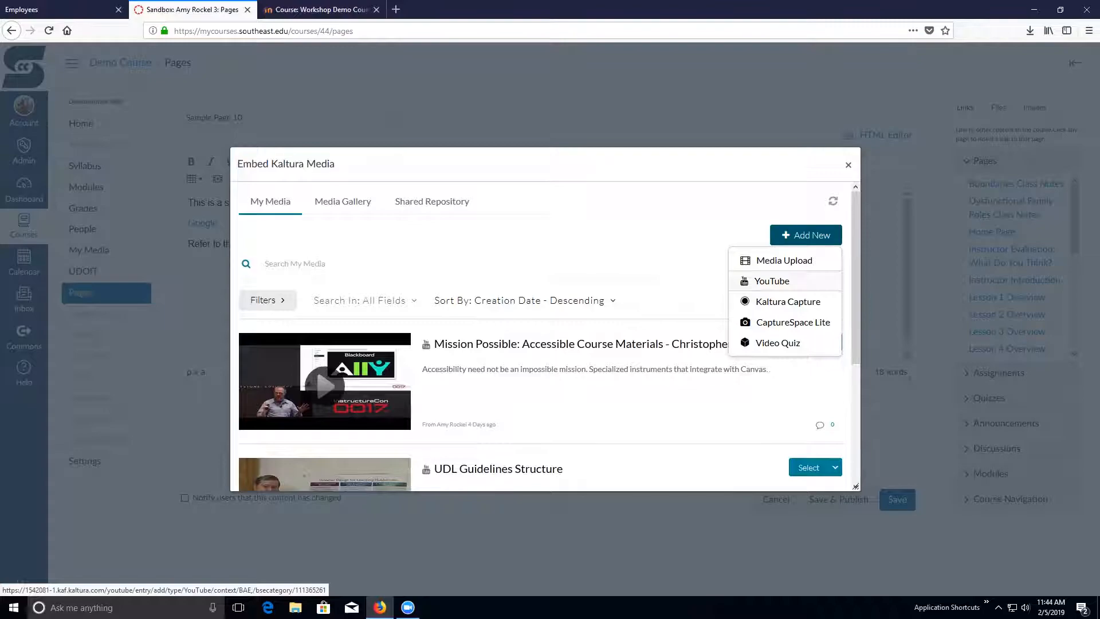
click(772, 281)
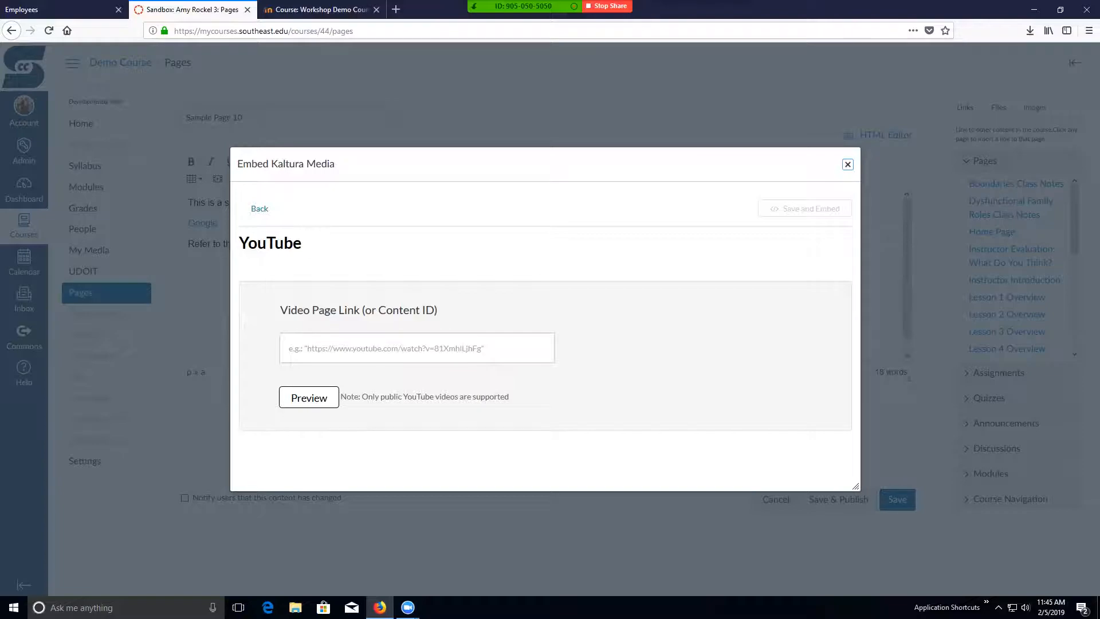
click(847, 164)
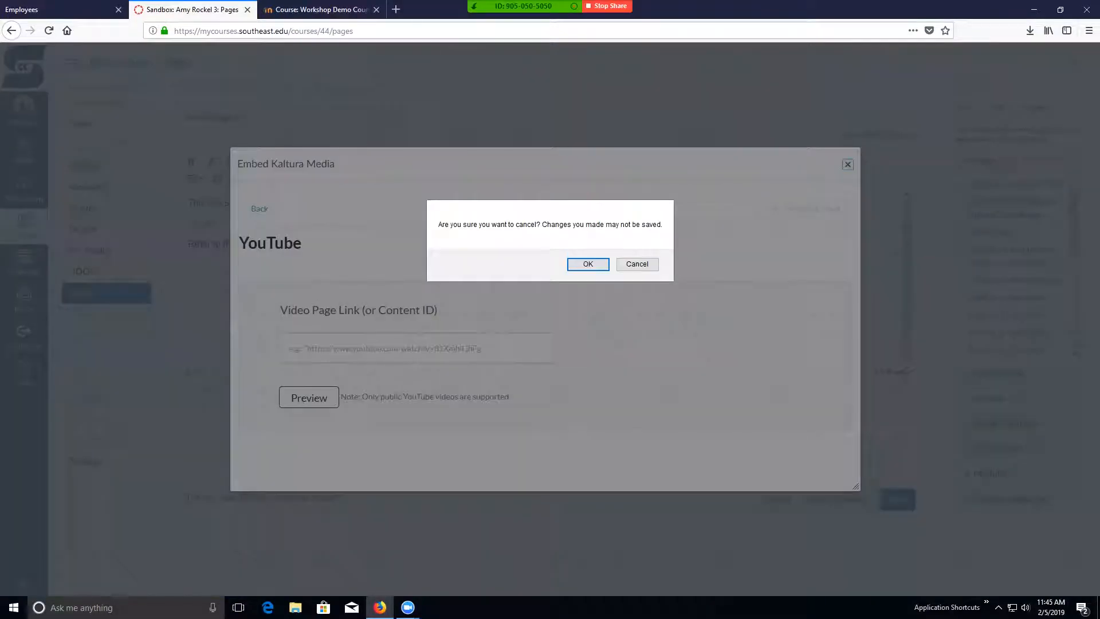
click(637, 266)
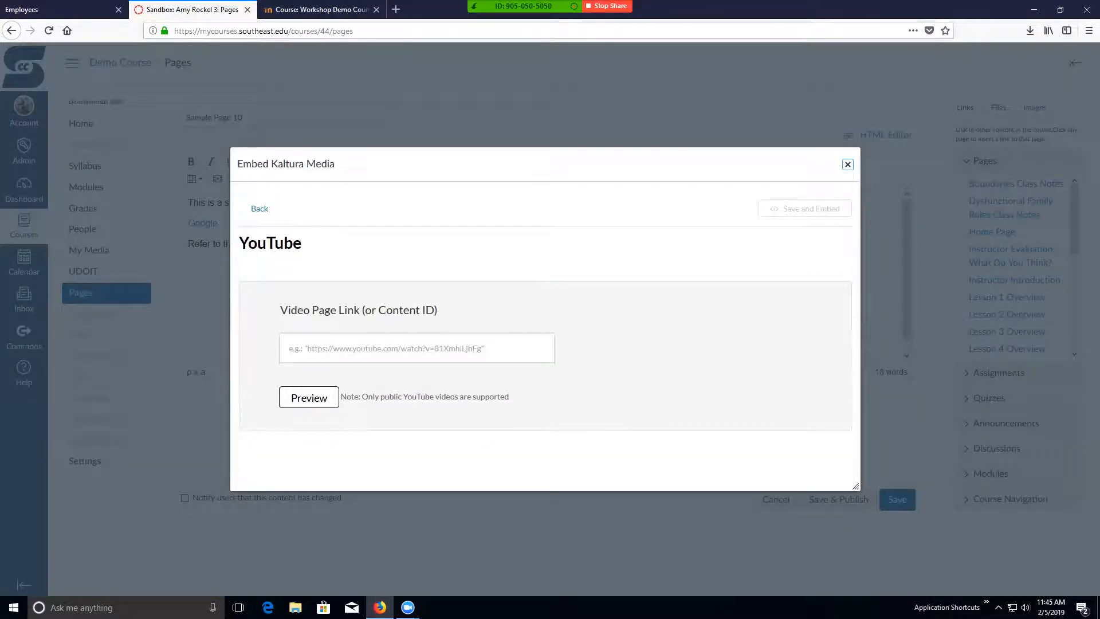
click(848, 165)
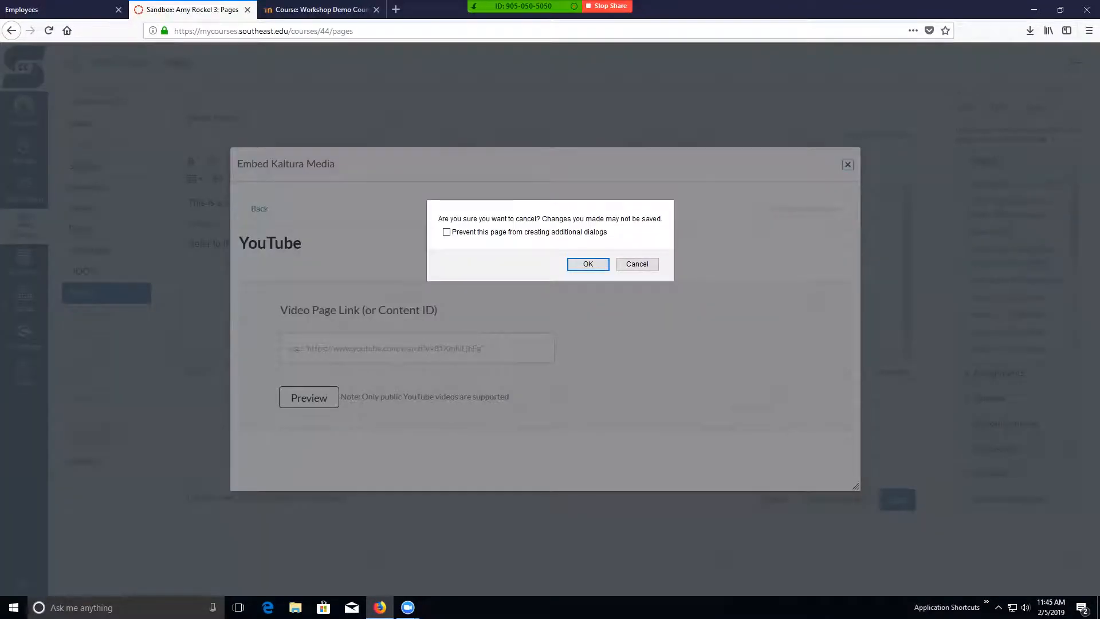
click(586, 265)
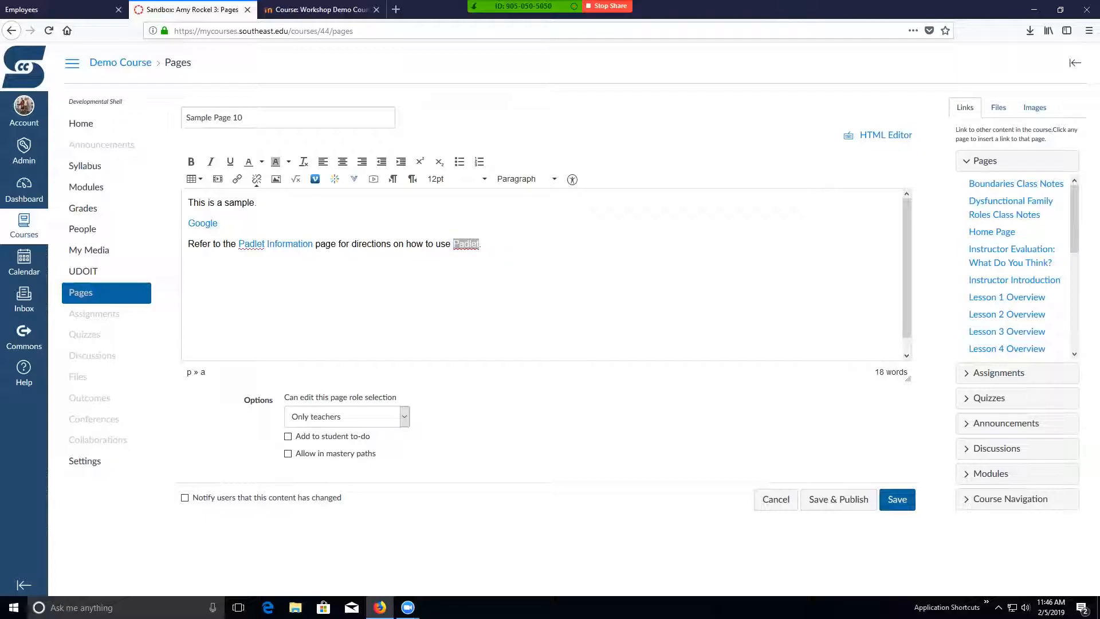
- Save the page unpublished and reopen it for editing to view the additional external tools
click(897, 499)
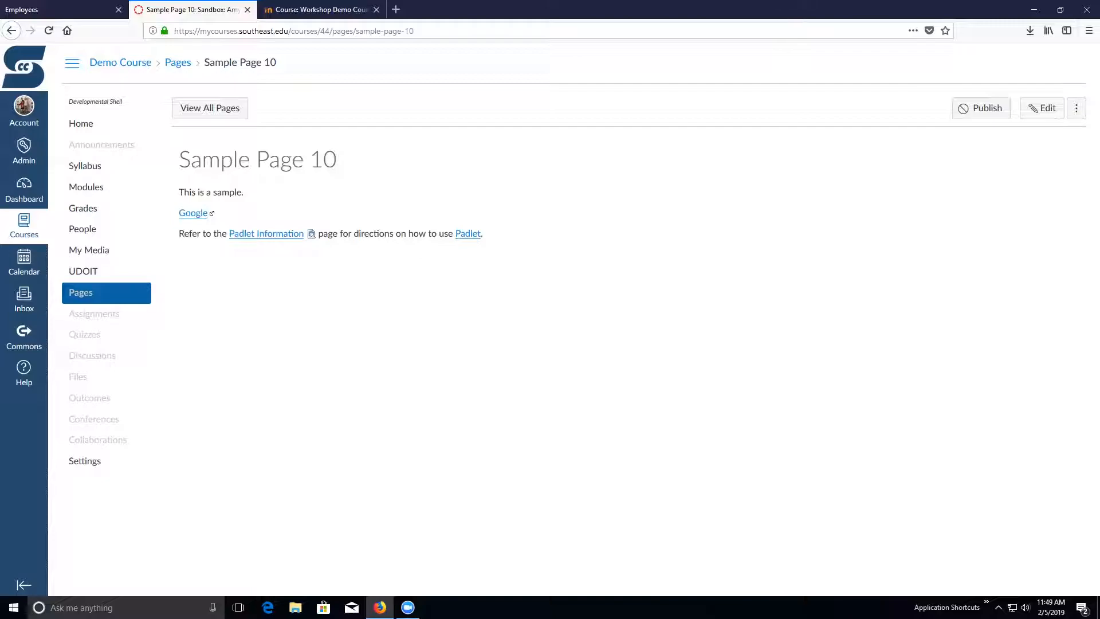
click(1042, 108)
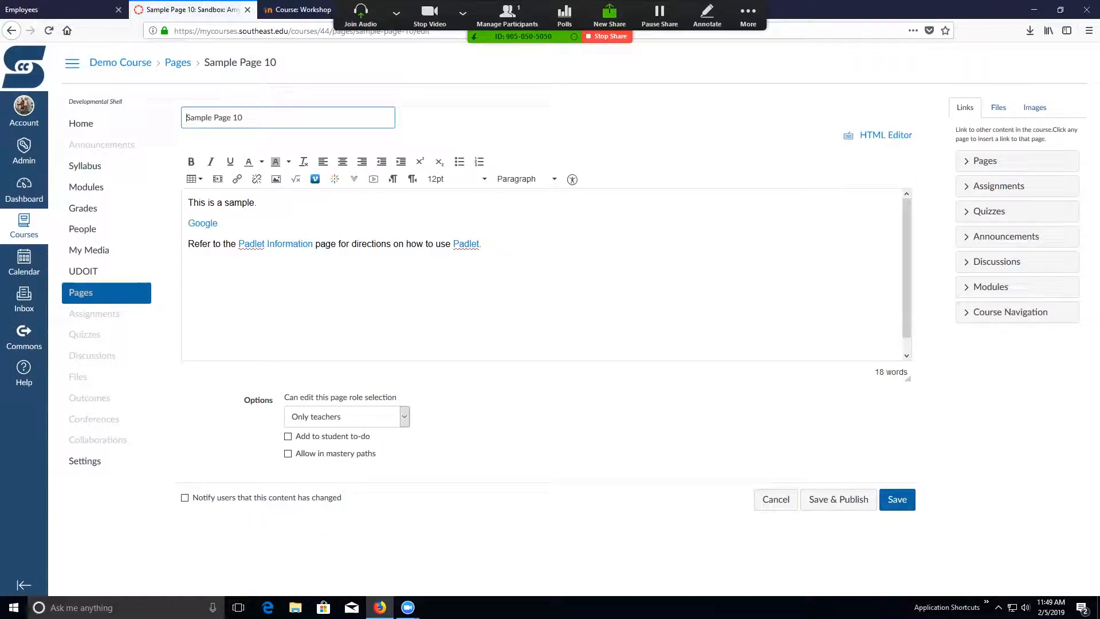
click(354, 179)
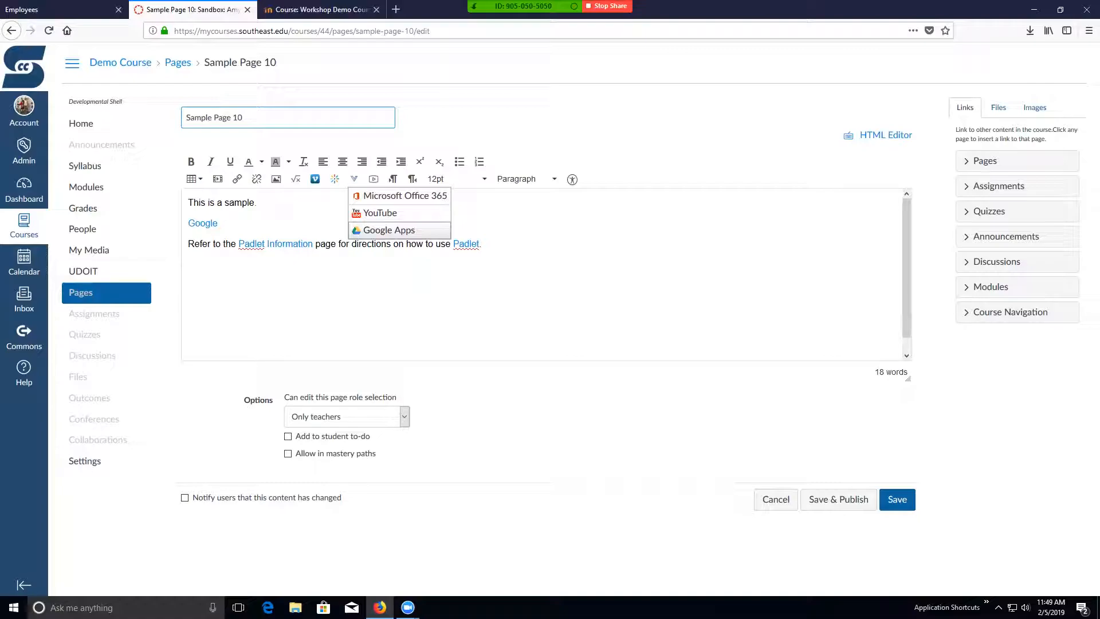
click(539, 275)
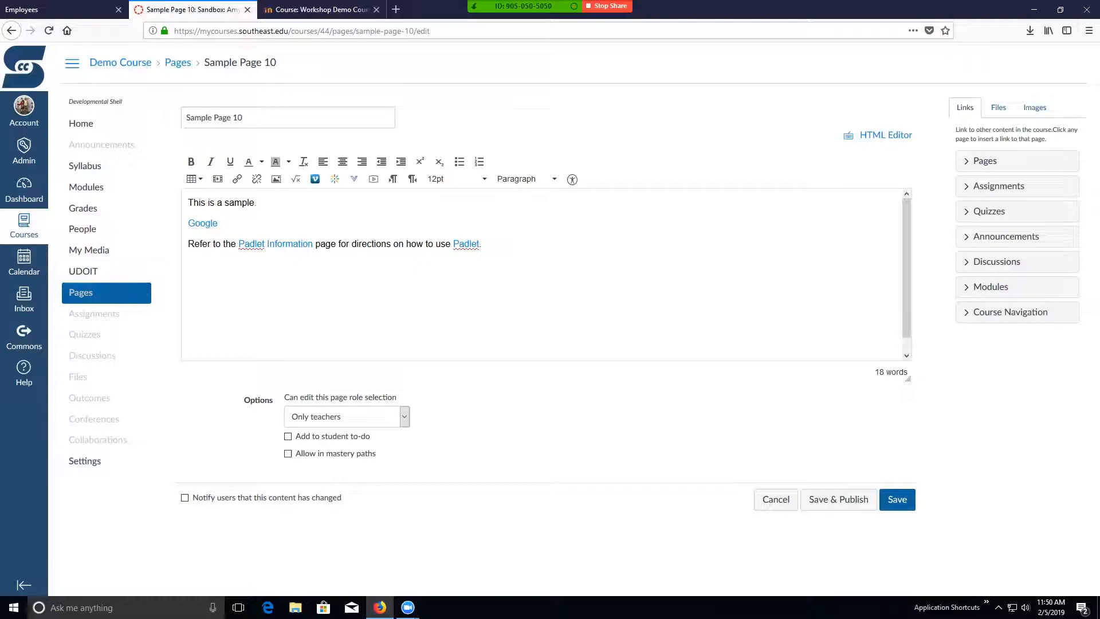
- Save and publish Sample Page 10, and return to the list of all course pages
click(838, 499)
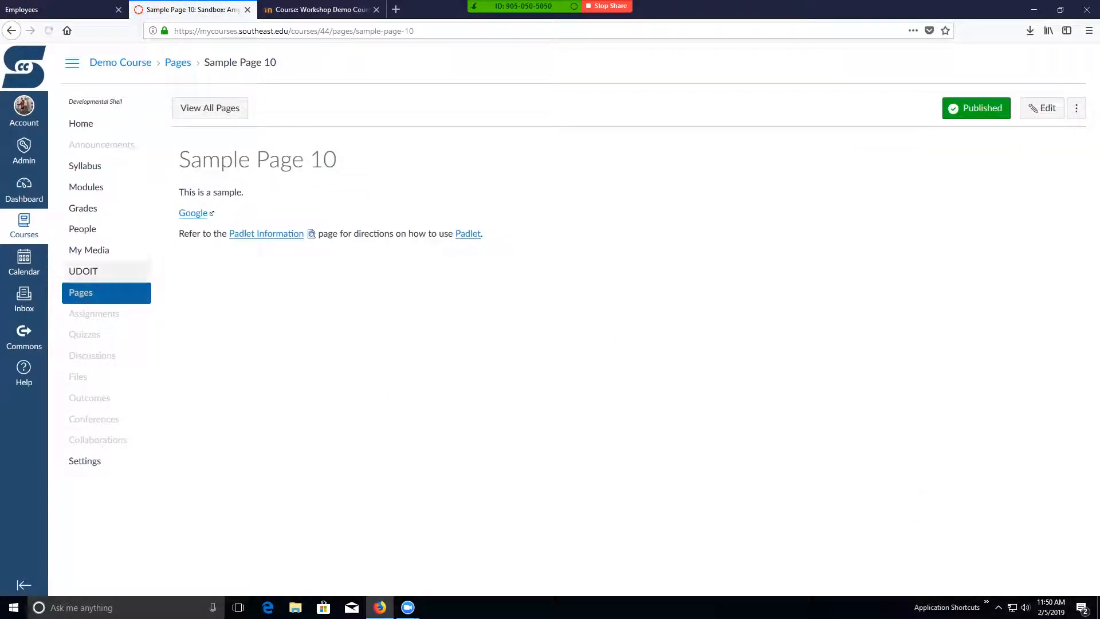
click(209, 108)
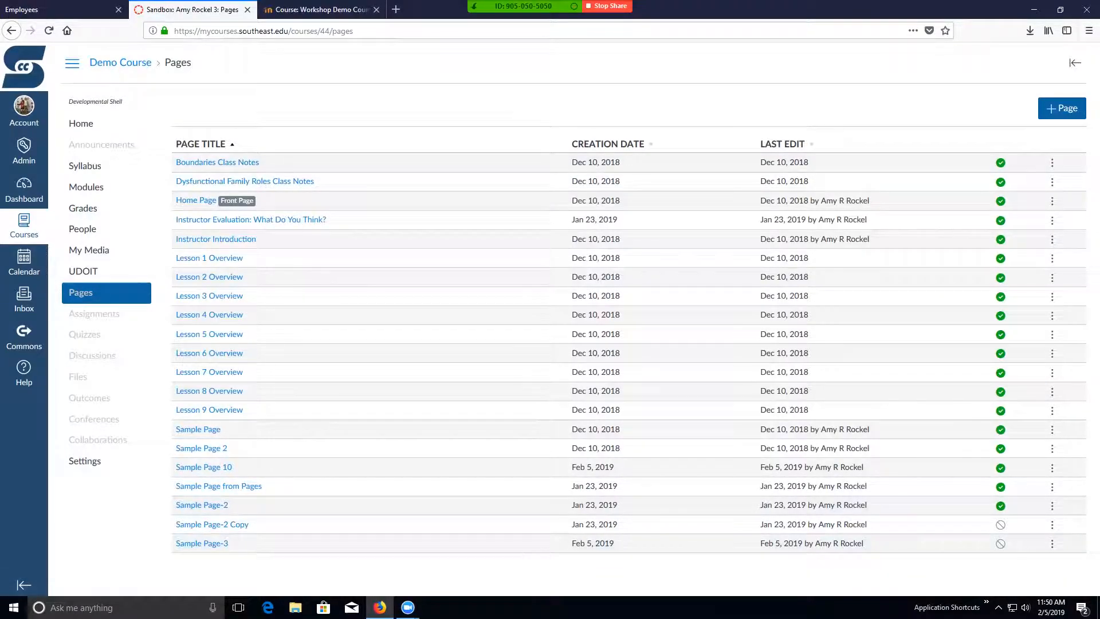
- Start adding an existing page to the module Getting Started - Introductory Activities and select Sample Page 10
click(87, 188)
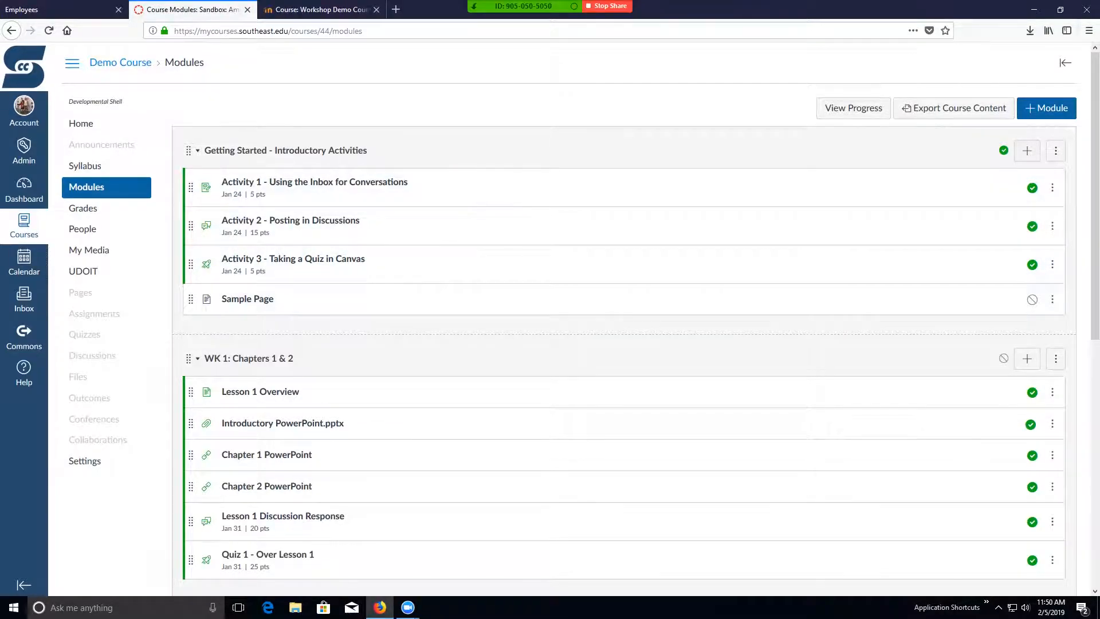
click(1026, 151)
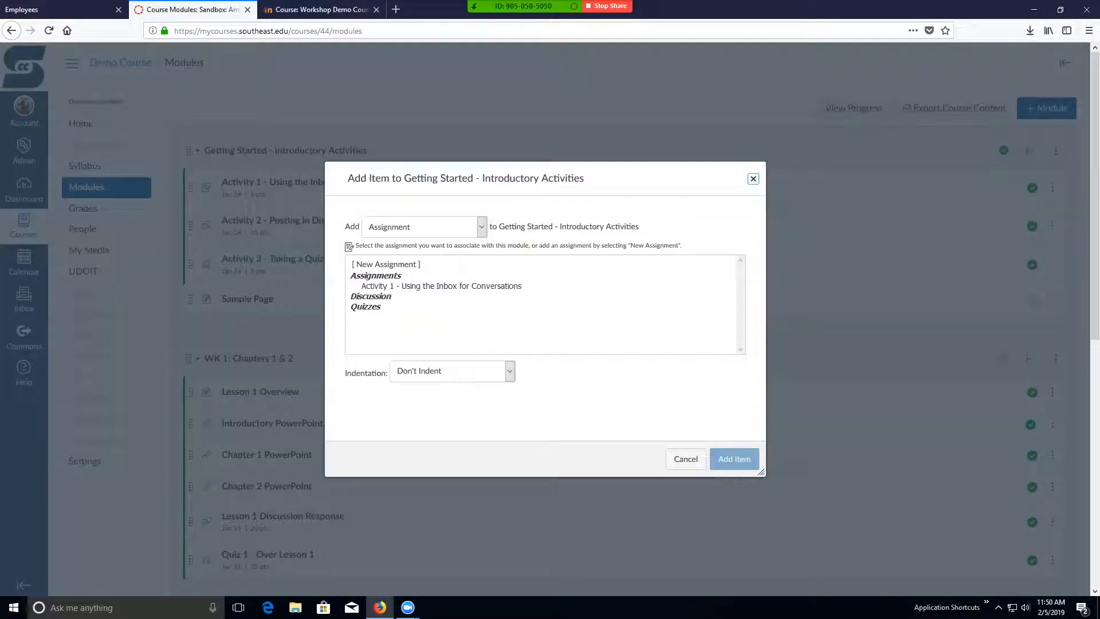
click(424, 227)
click(379, 287)
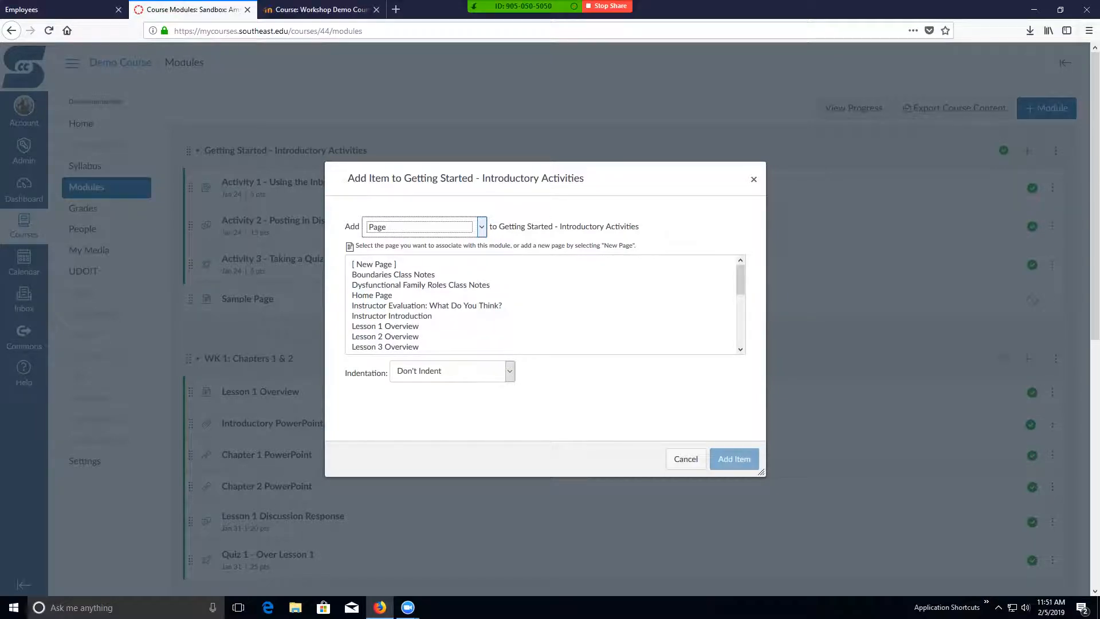
scroll(544, 303, down, 4)
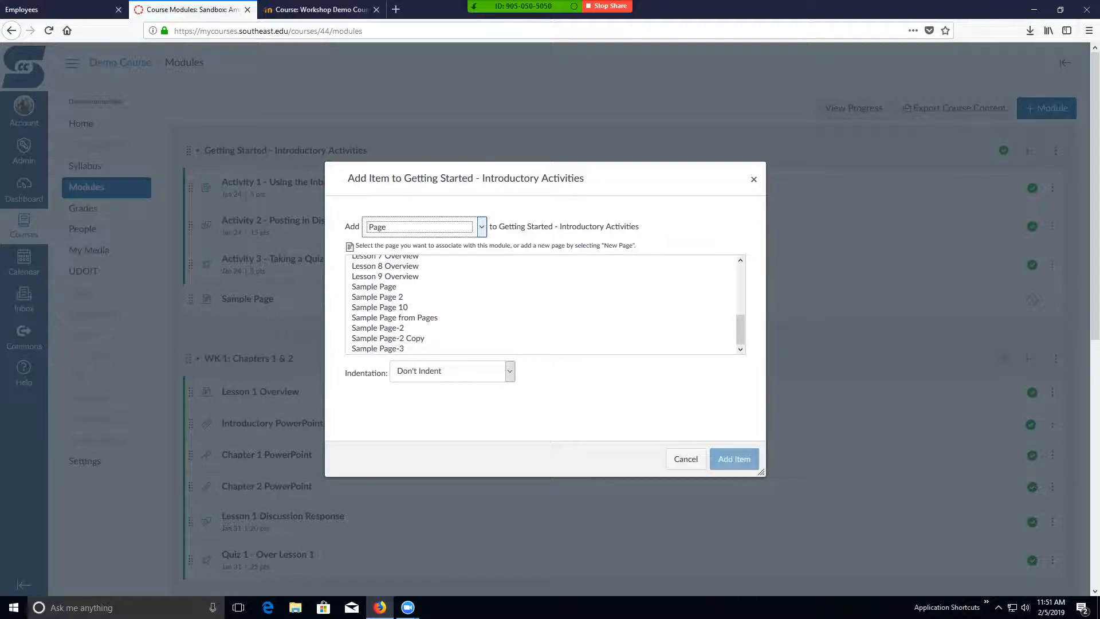
scroll(544, 304, down, 2)
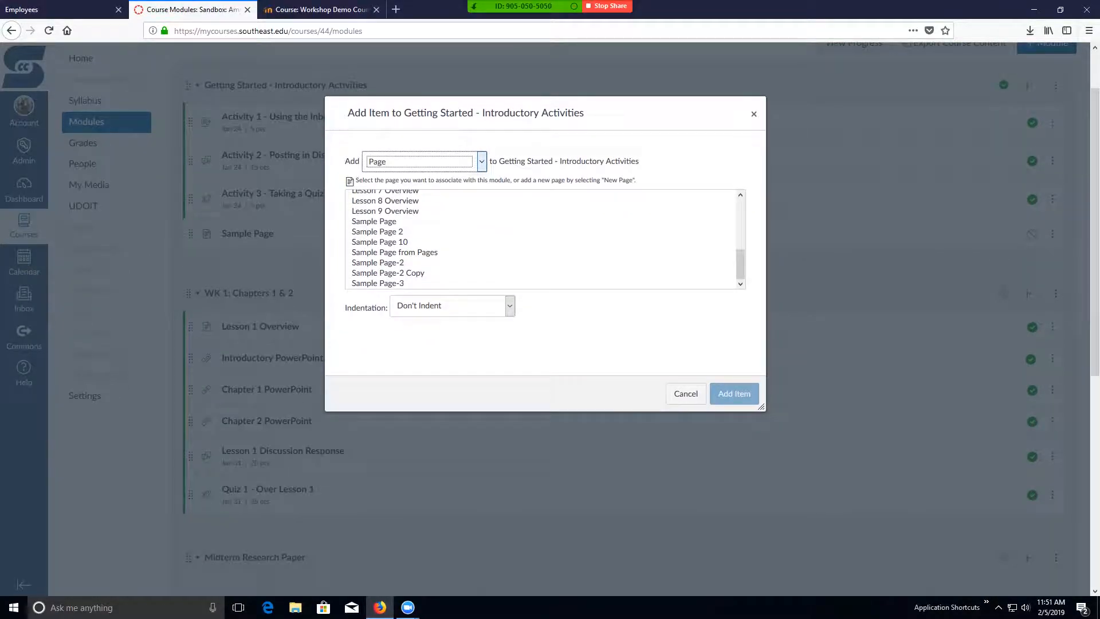
click(378, 283)
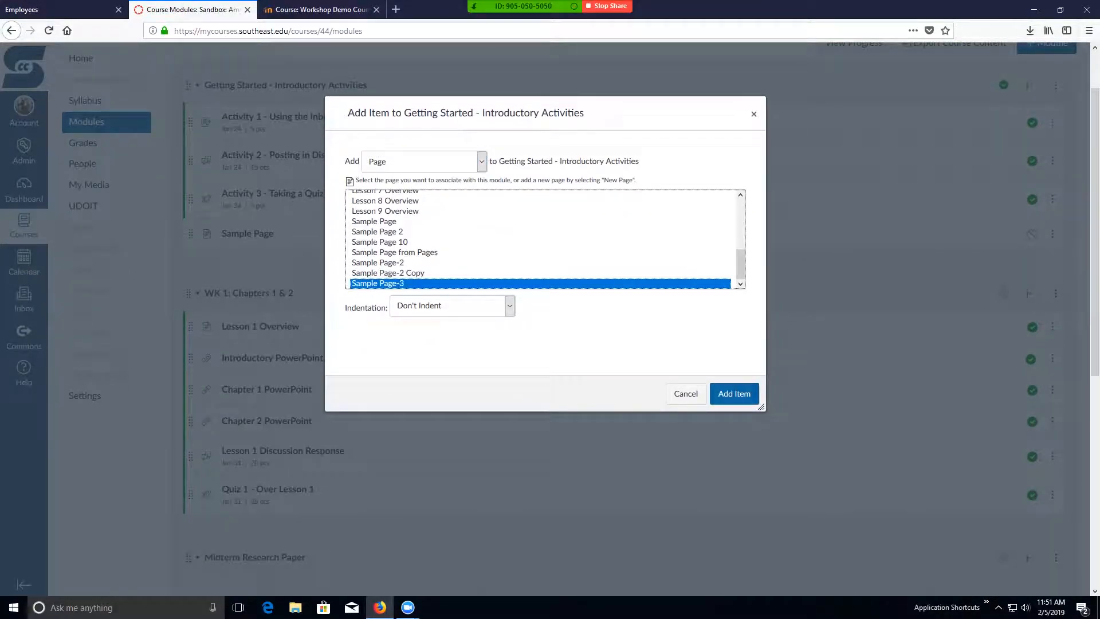
click(379, 242)
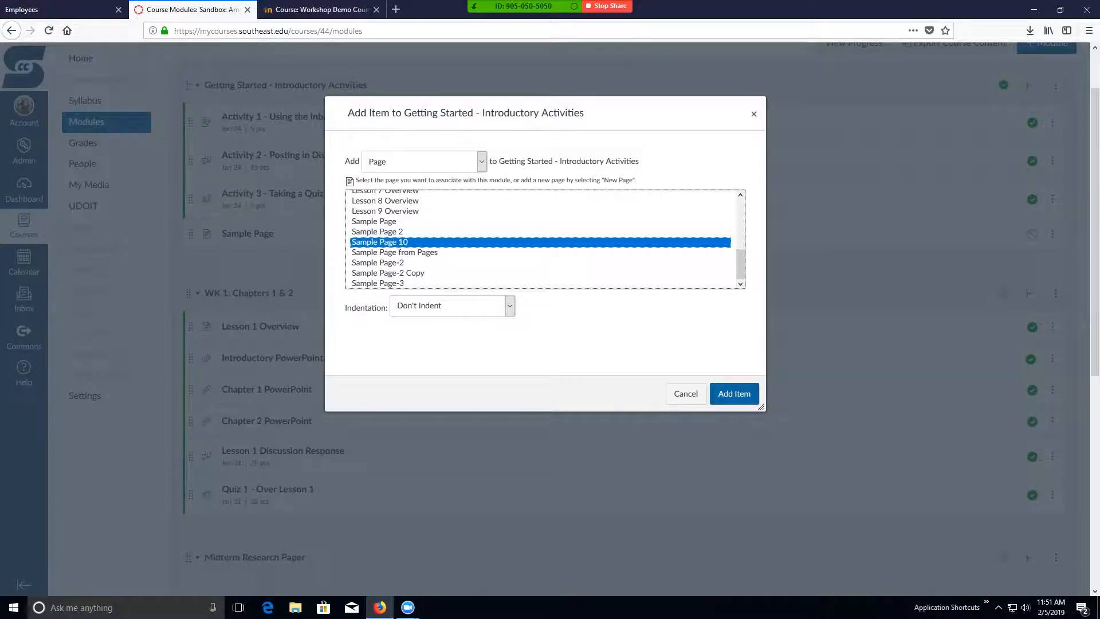
- Also select Boundaries Class Notes, Instructor Evaluation: What Do You Think? and Lesson 1 Overview, and add all selected pages to the module
scroll(544, 241, up, 5)
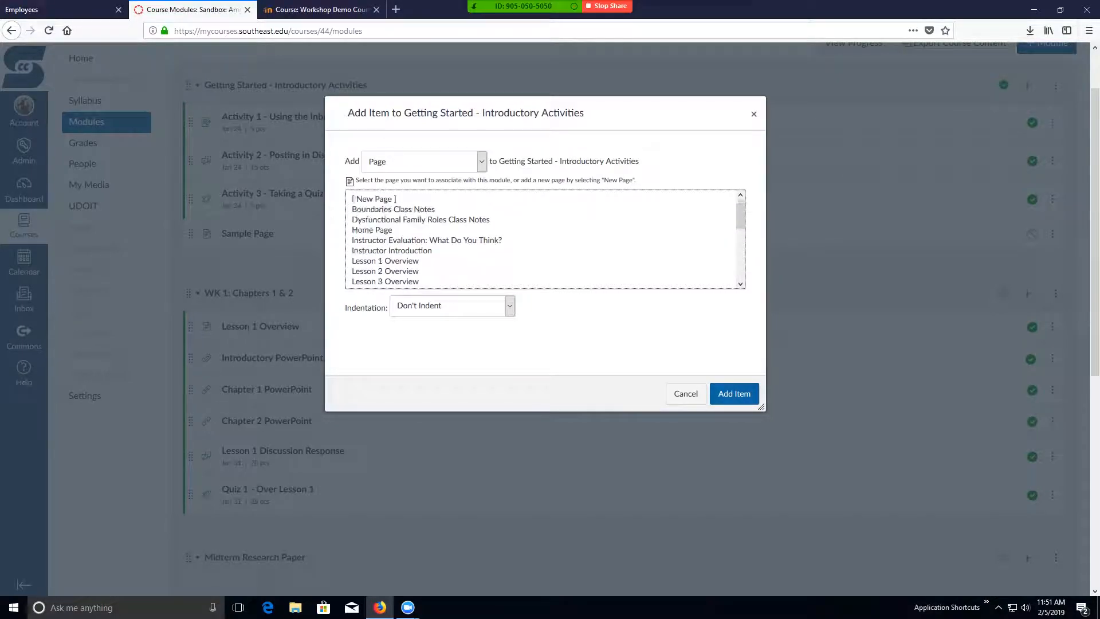
scroll(544, 309, up, 2)
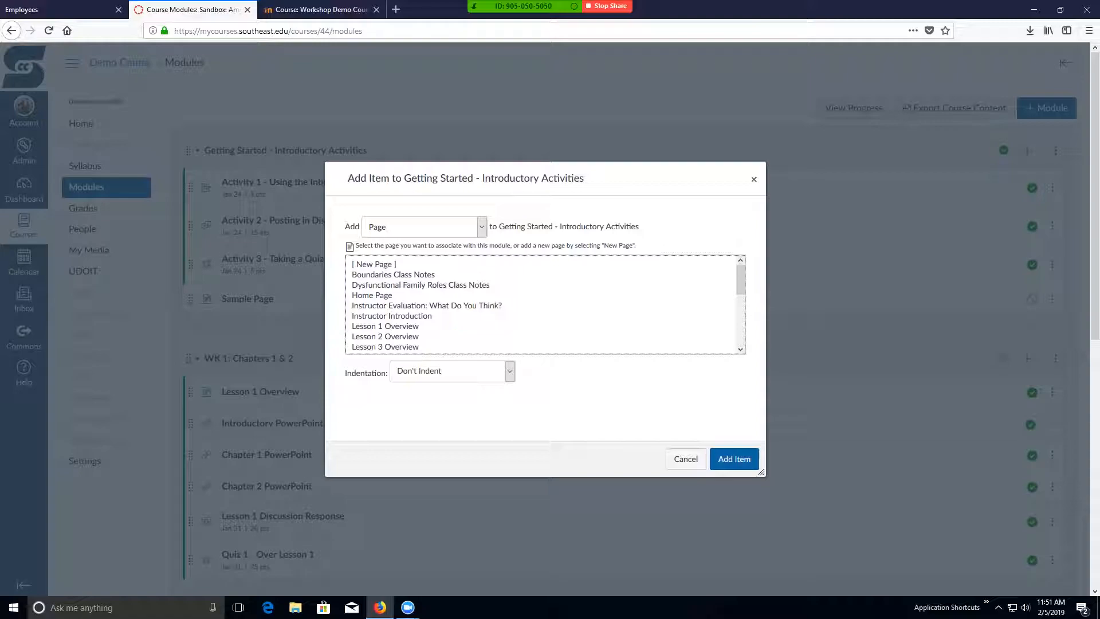
click(401, 275)
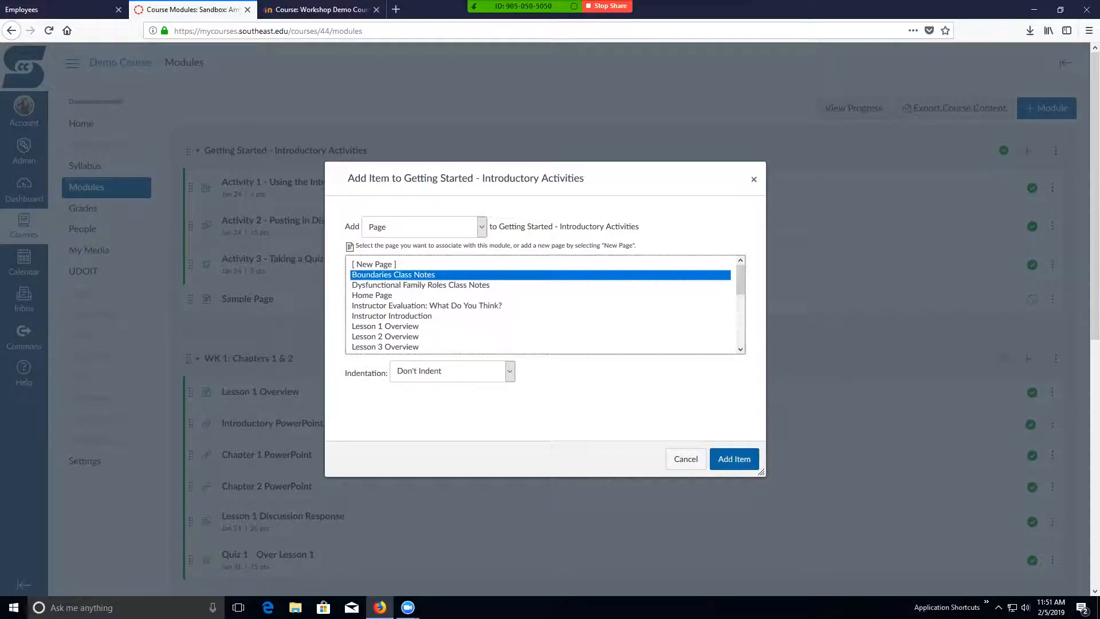
ctrl+click(426, 306)
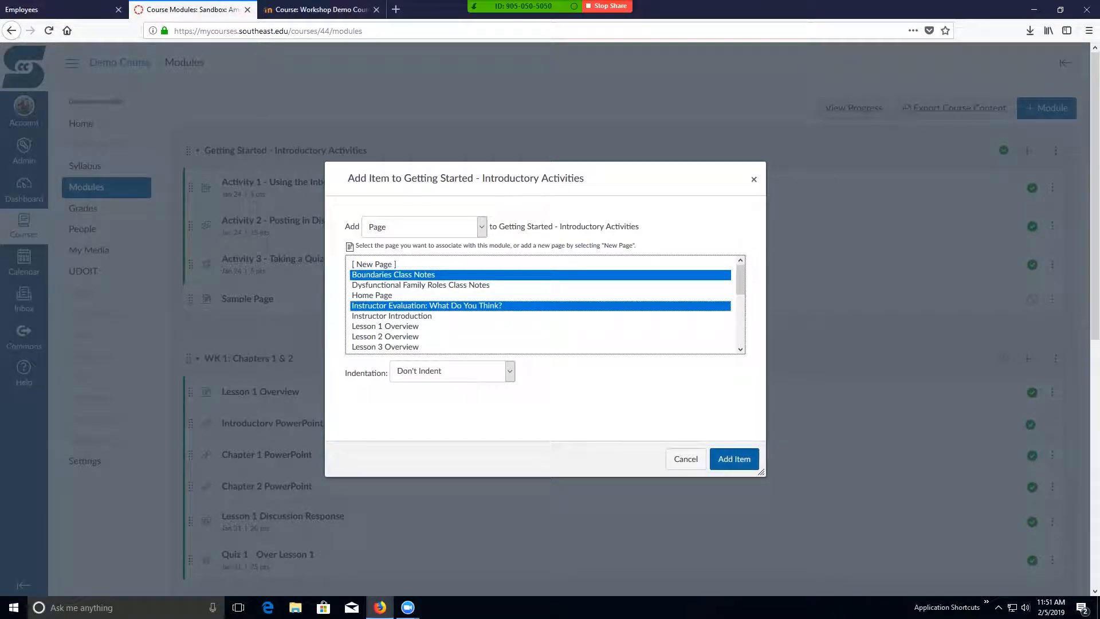
ctrl+click(401, 327)
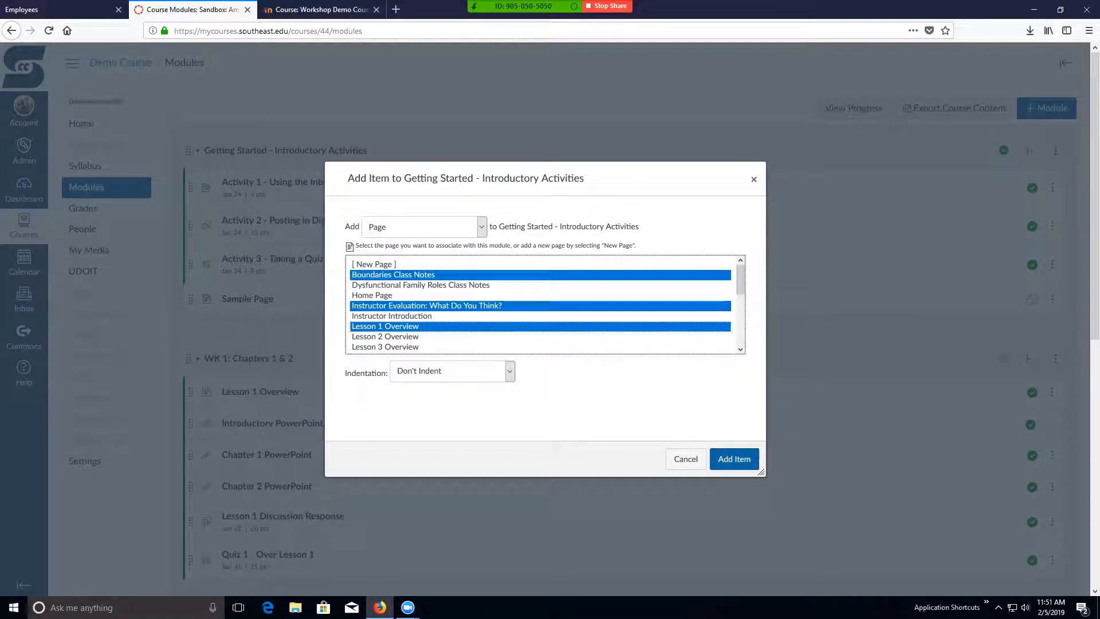
click(734, 458)
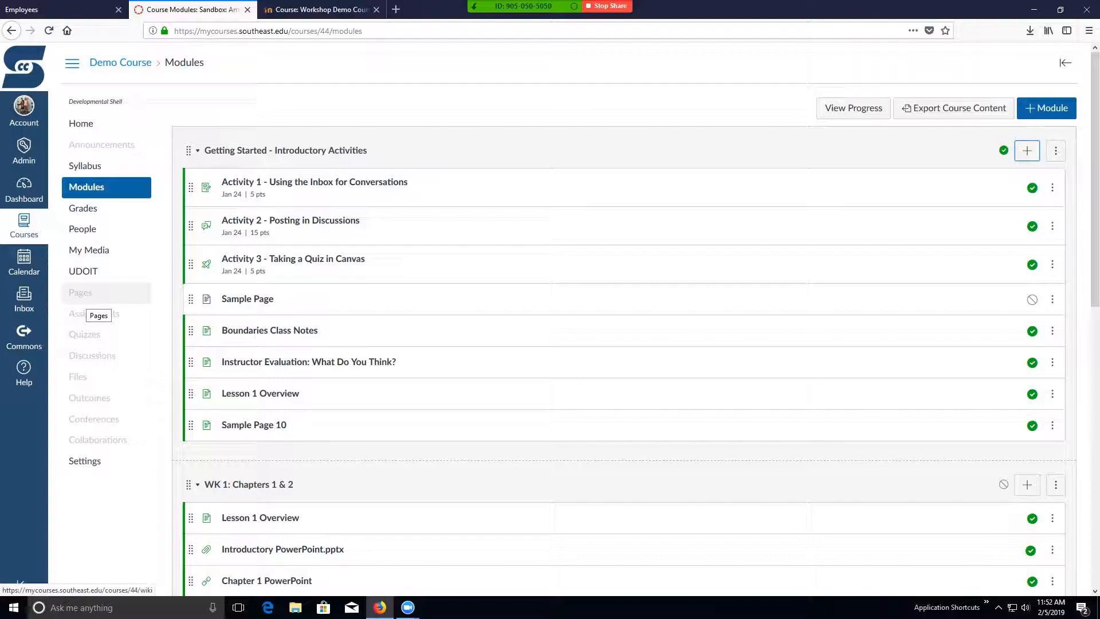
- Compare the list of all course pages with the course's Modules and Files areas, and return to the pages list
click(80, 293)
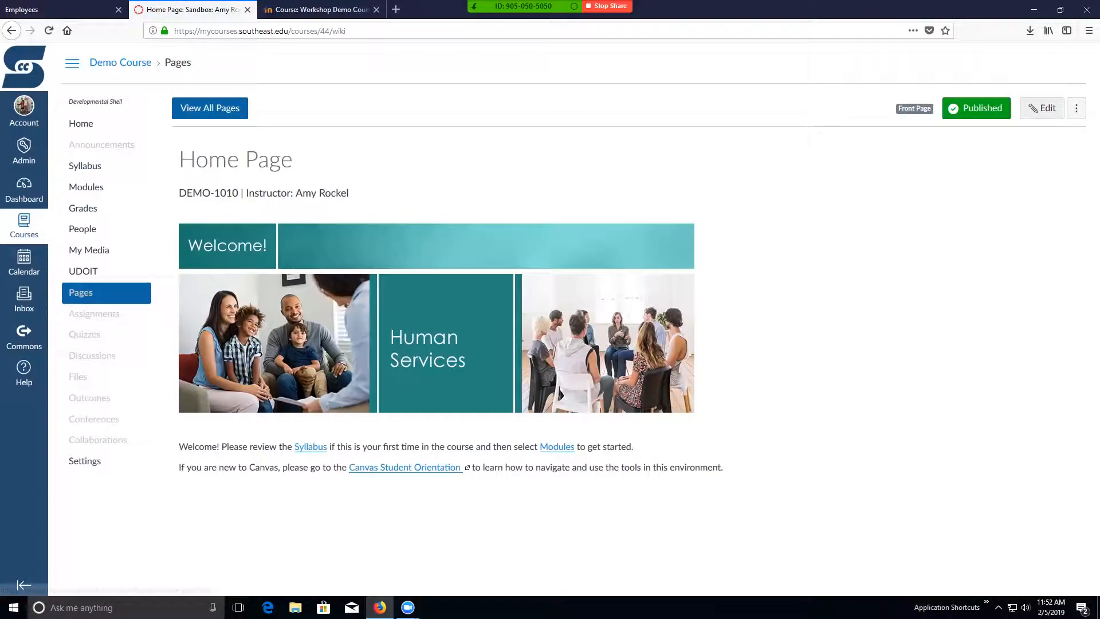
click(209, 108)
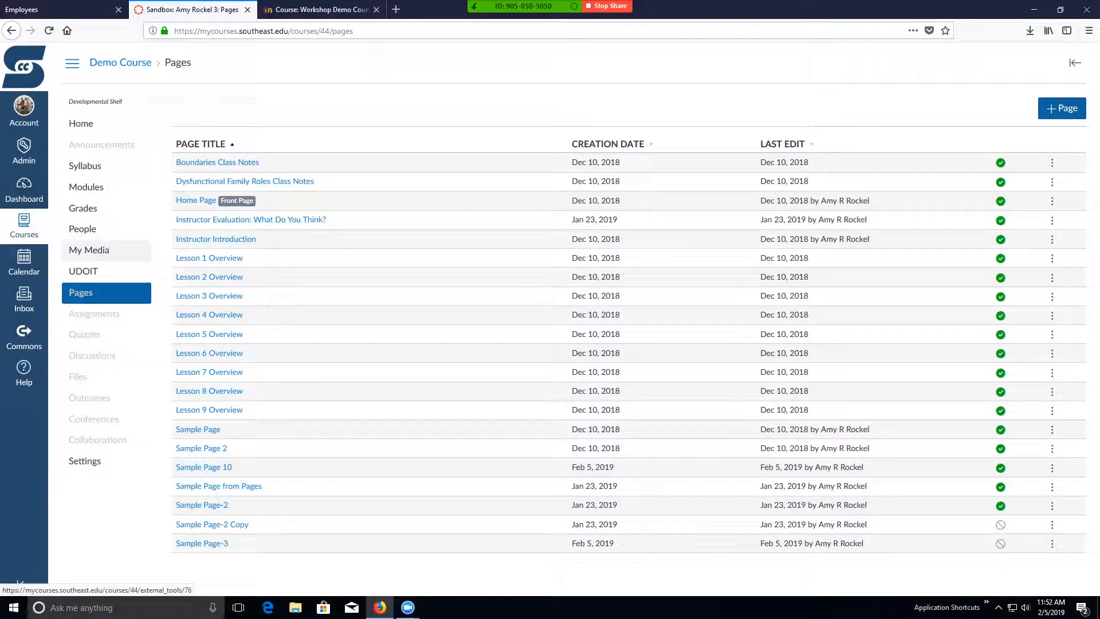
click(85, 186)
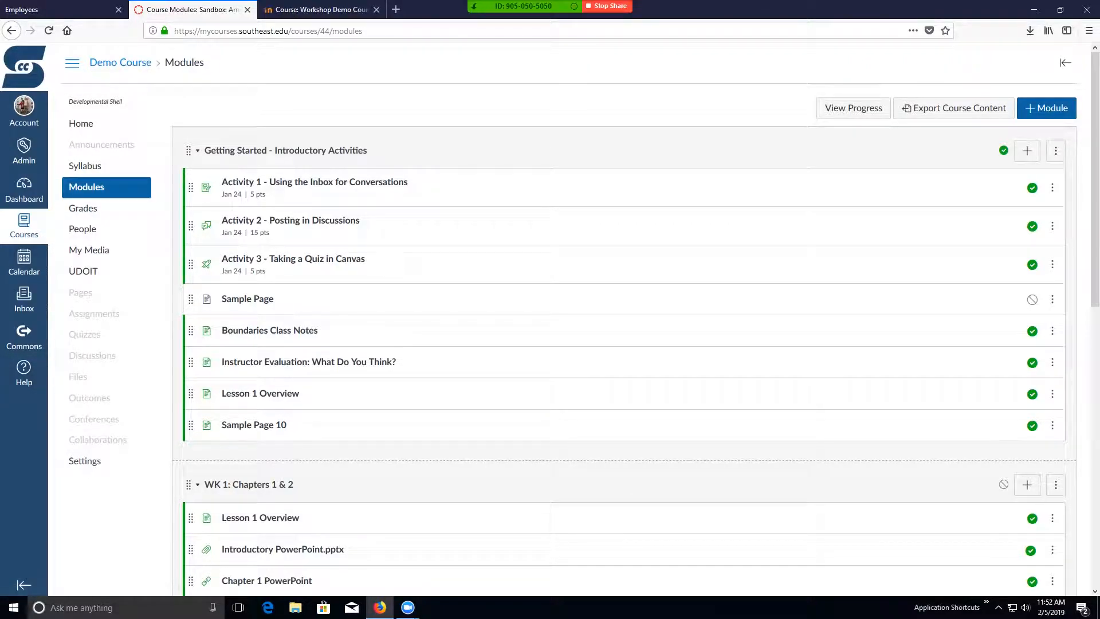
click(78, 376)
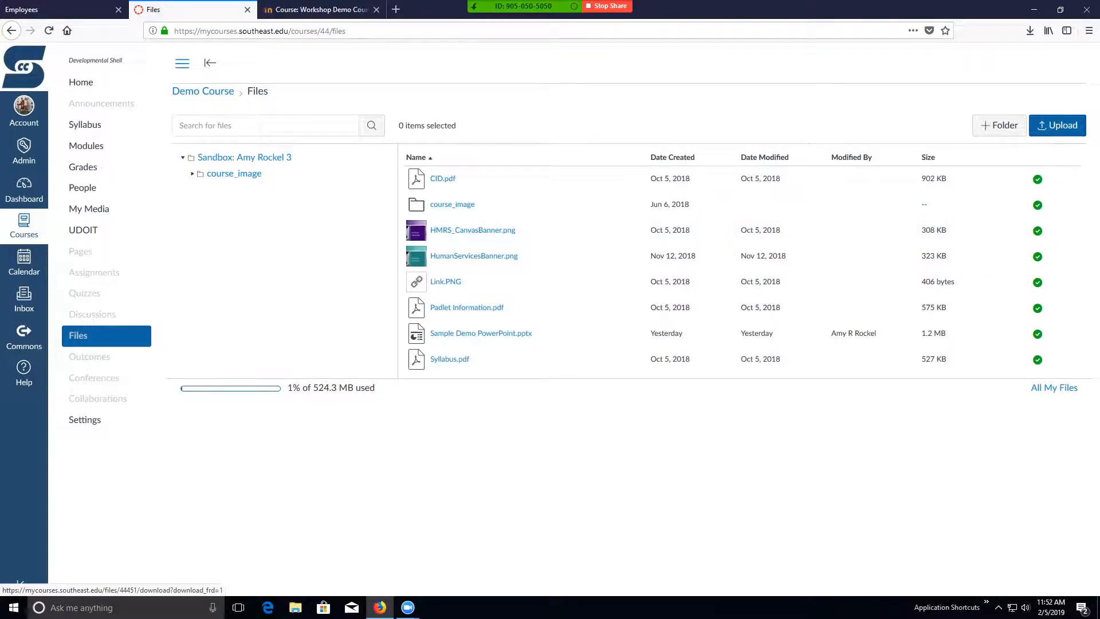
click(80, 251)
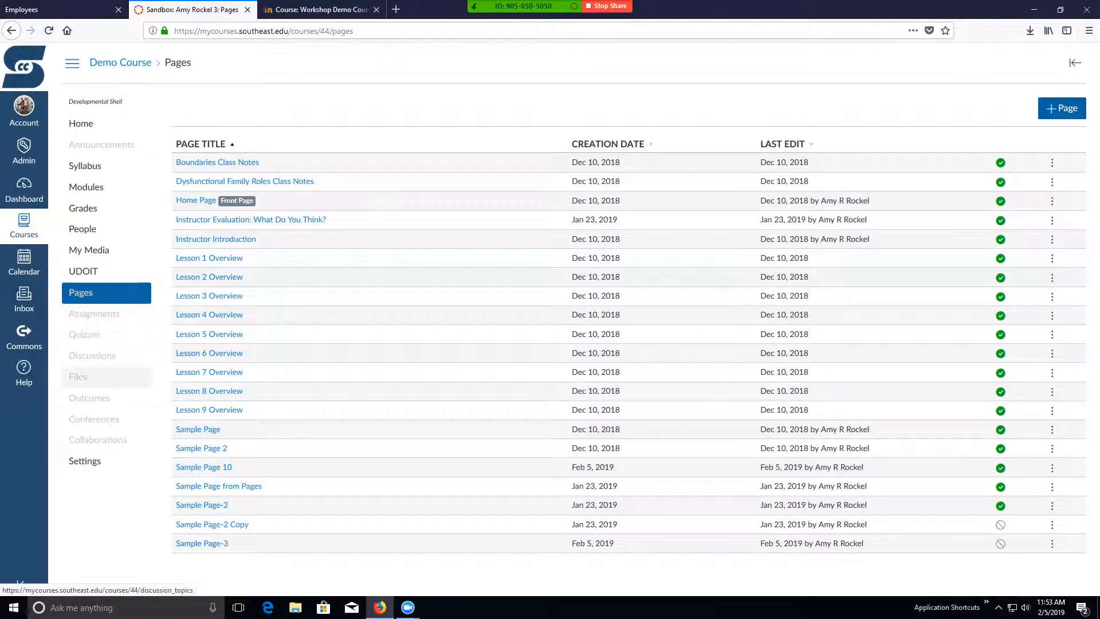
- Examine the course navigation settings, including the items hidden from students and the options for Cengage and Office 365
click(85, 460)
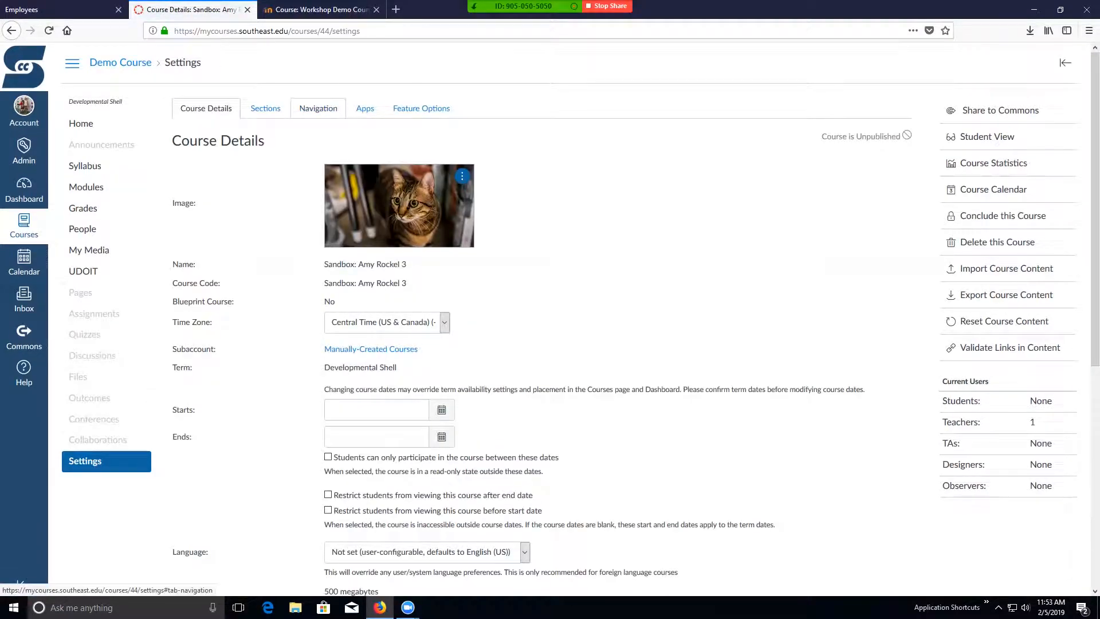
click(318, 108)
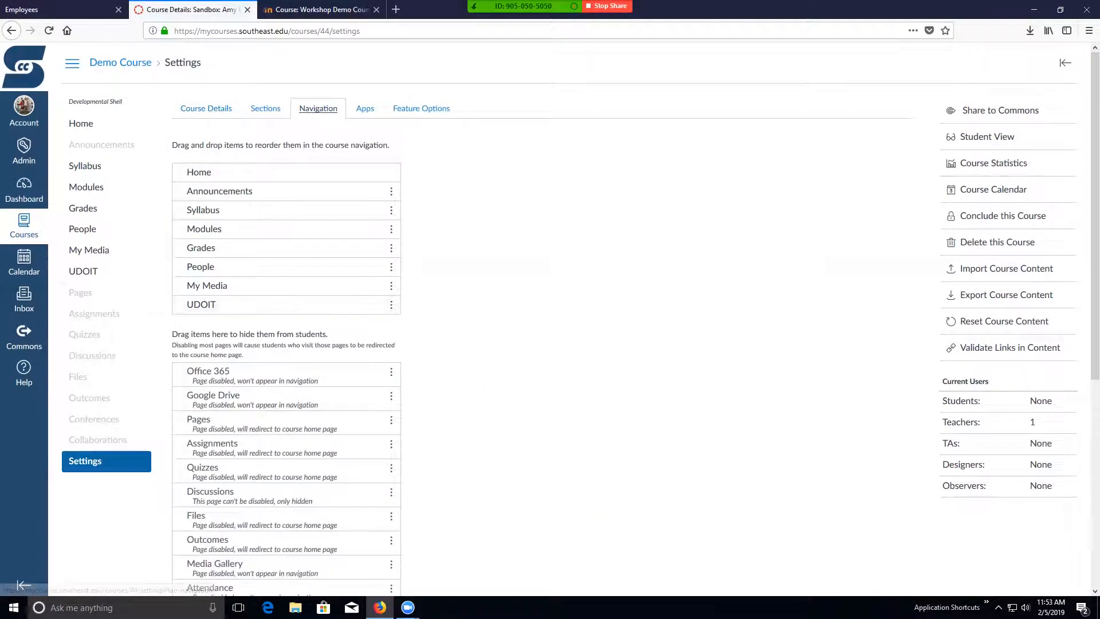
scroll(318, 108, down, 1)
scroll(355, 389, down, 2)
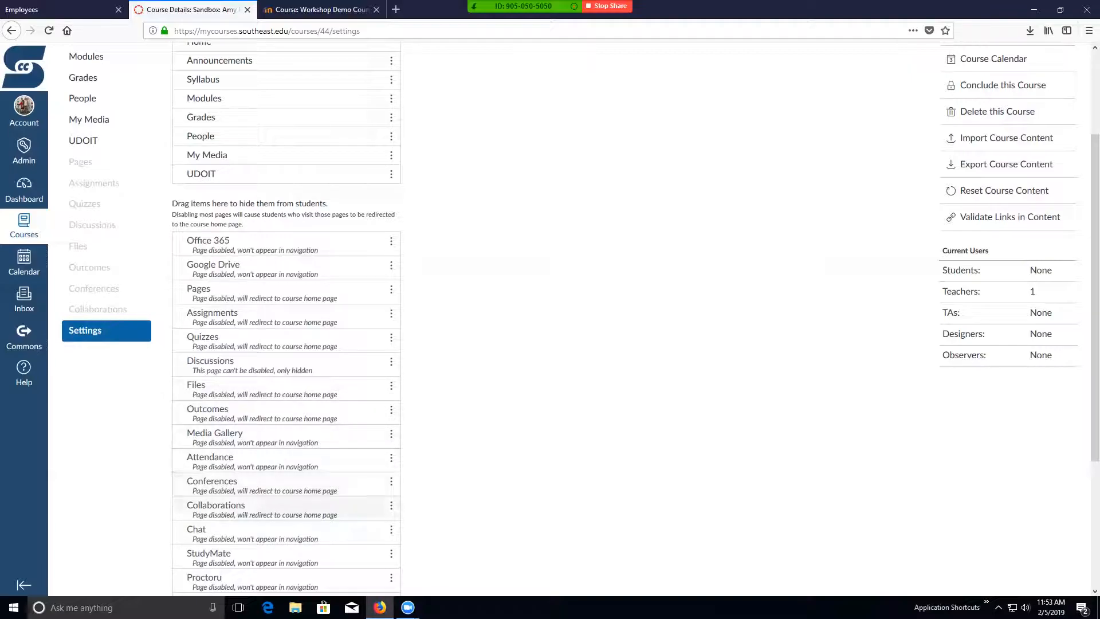
scroll(343, 524, down, 2)
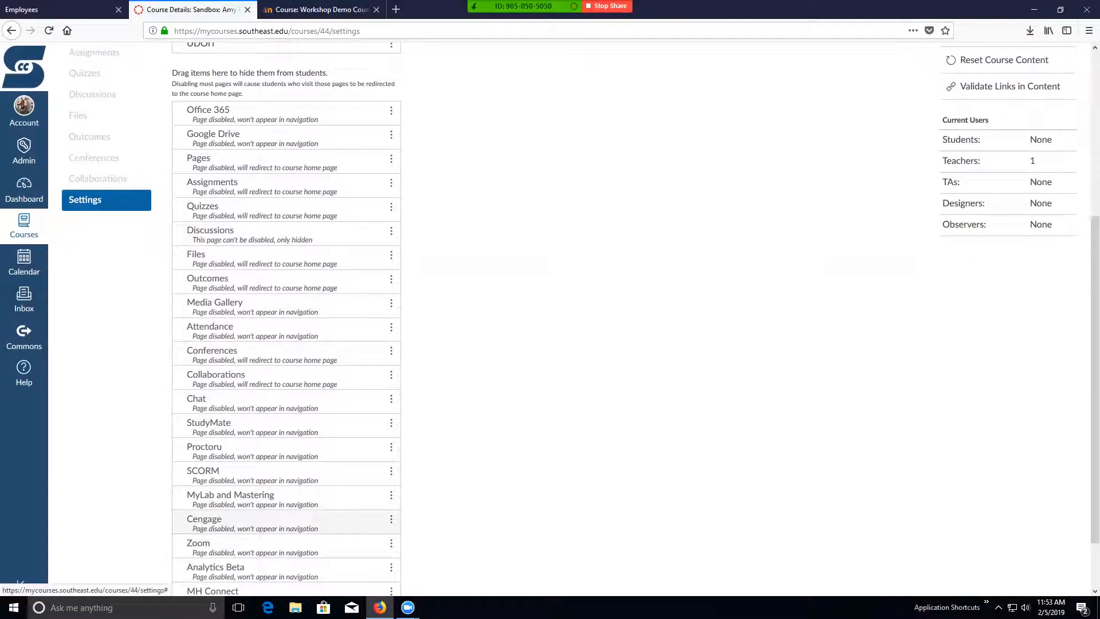
click(392, 519)
click(452, 524)
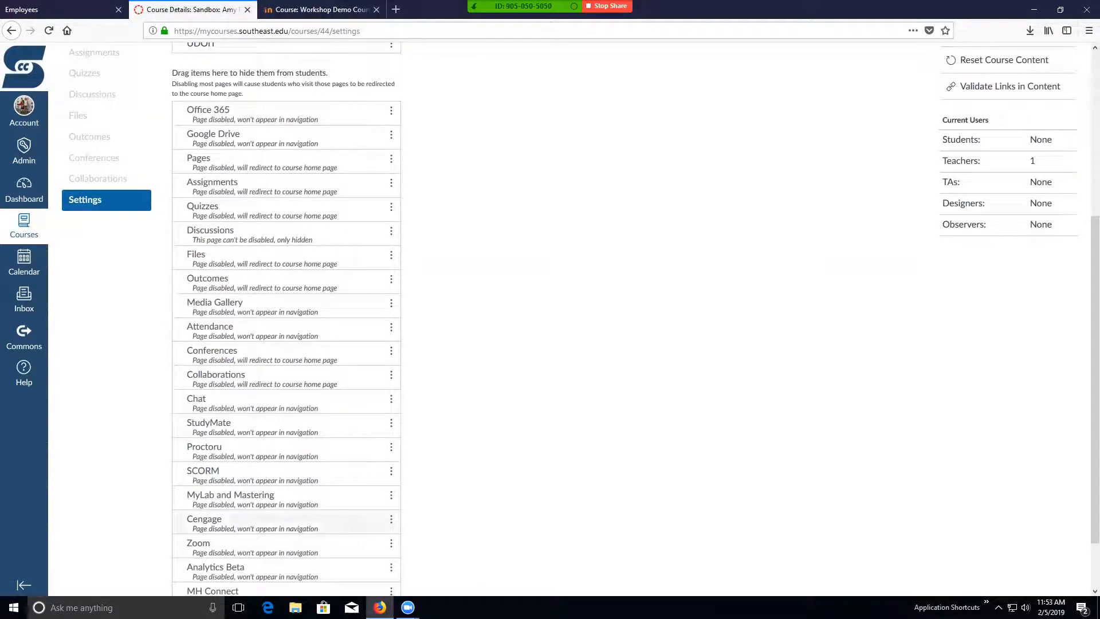
scroll(343, 209, up, 2)
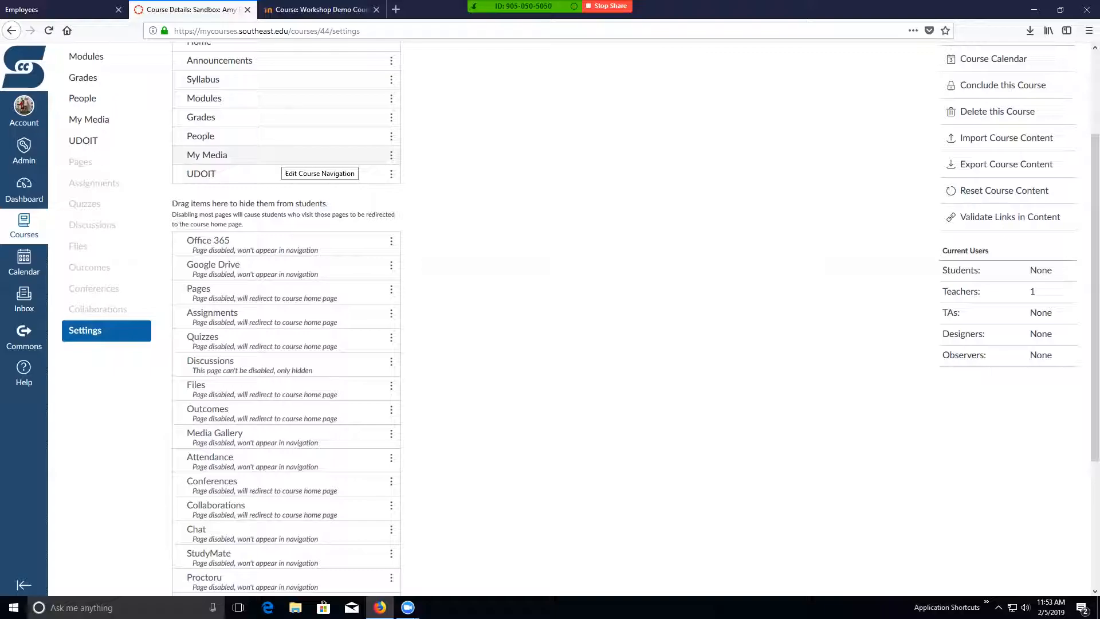
scroll(77, 376, up, 2)
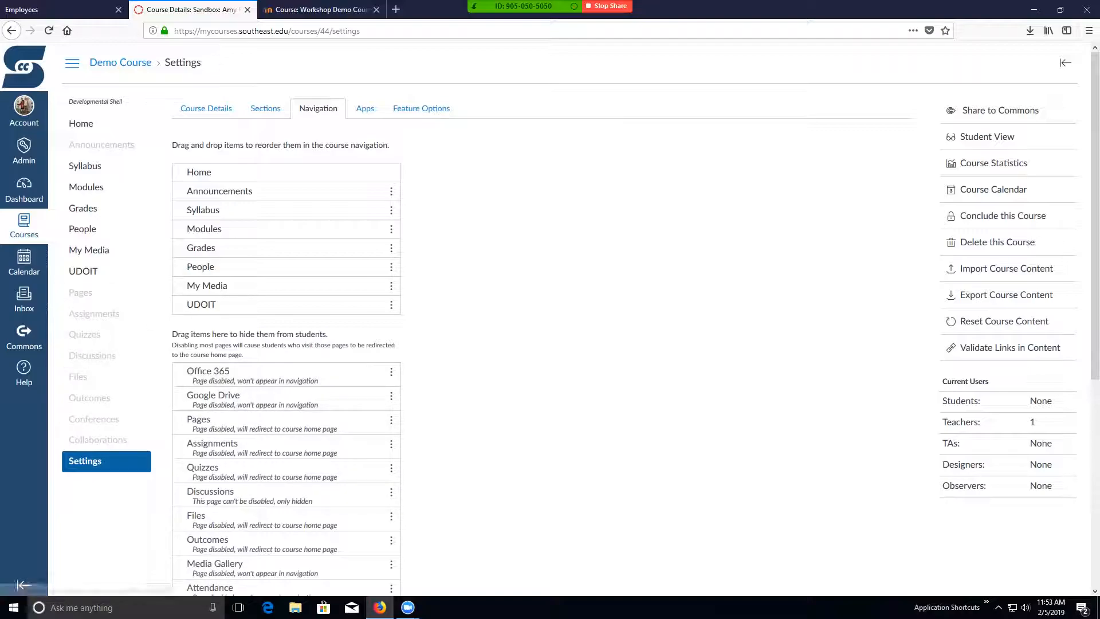
click(392, 372)
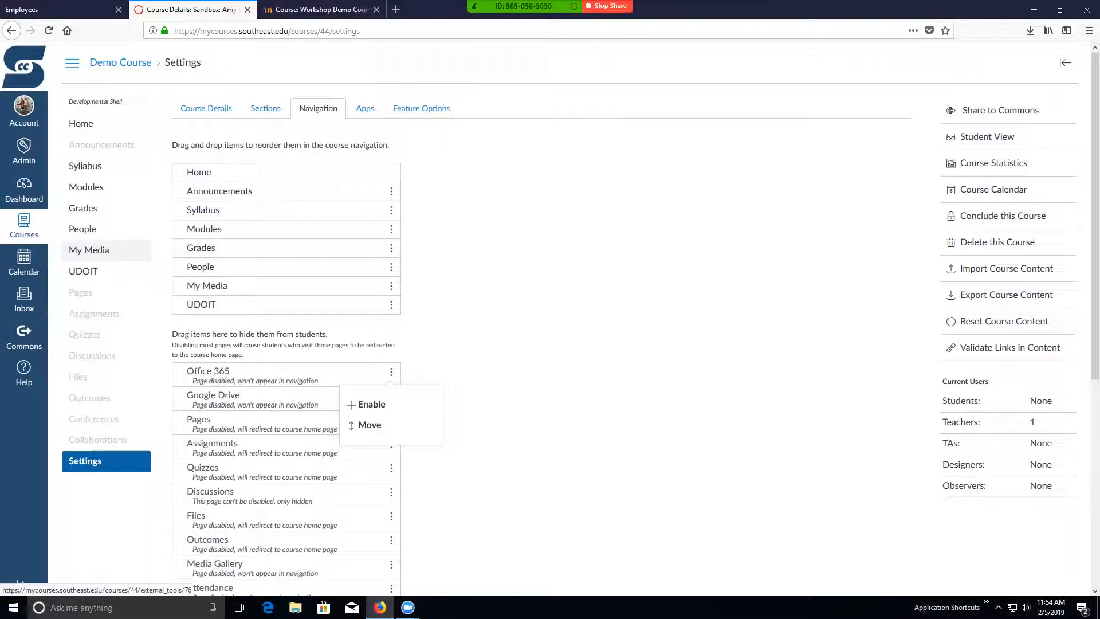
- View the course's assignment groups and its gradebook with the course navigation shown, and return to the assignments
click(95, 315)
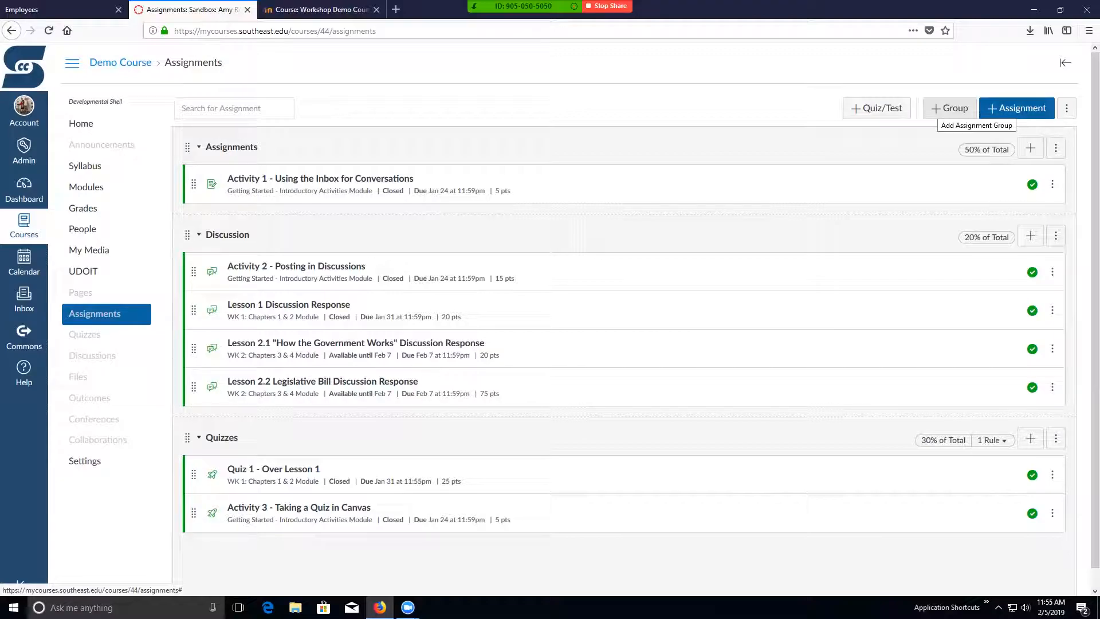
click(83, 208)
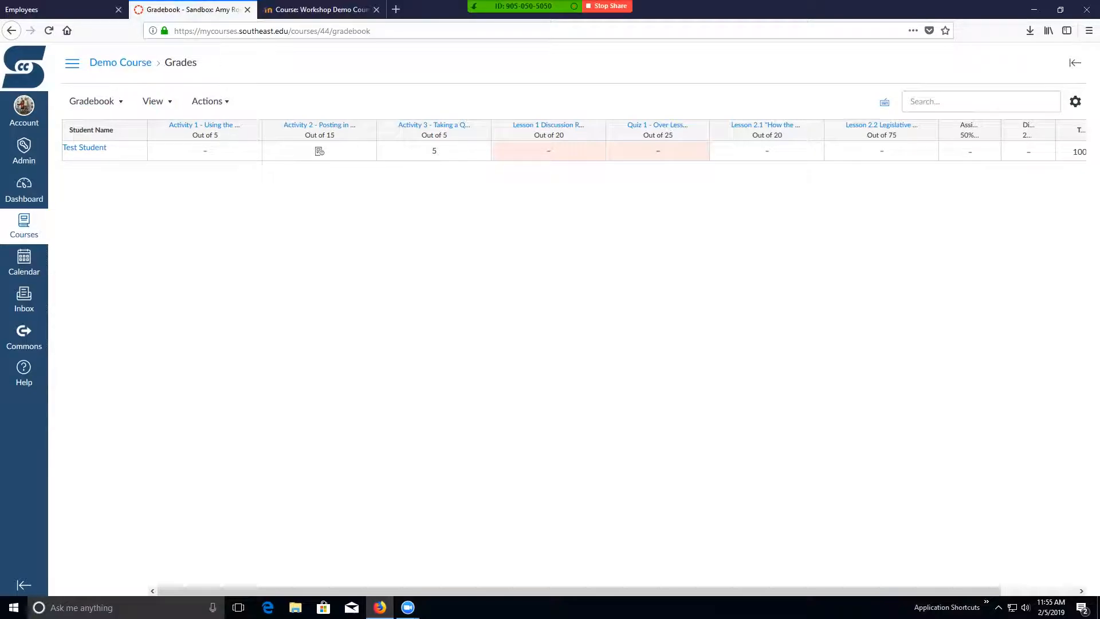
click(72, 63)
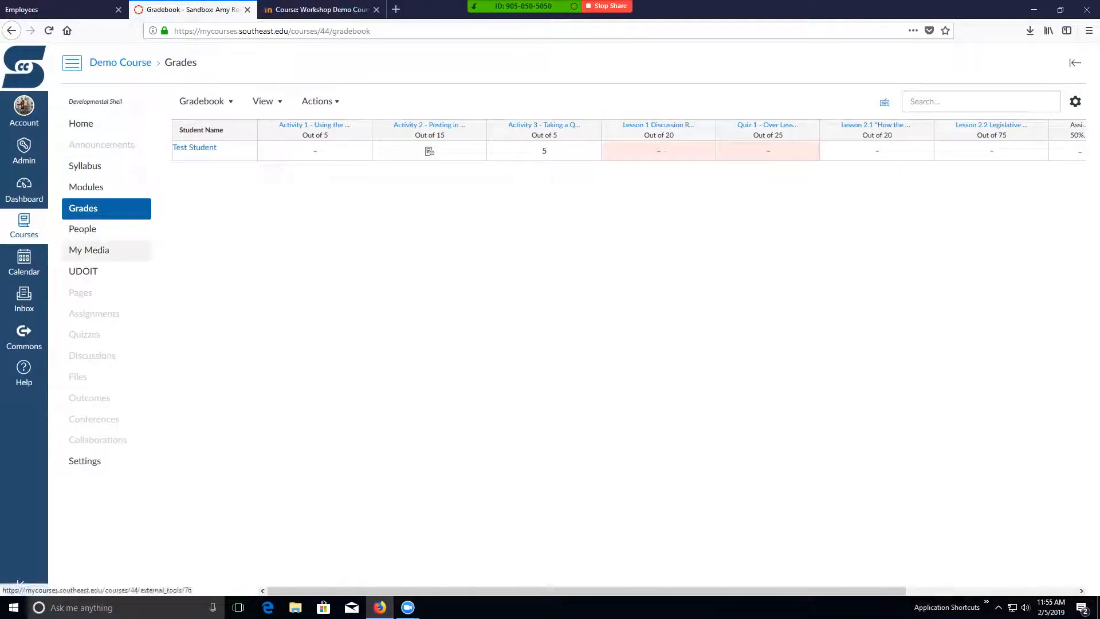
click(94, 314)
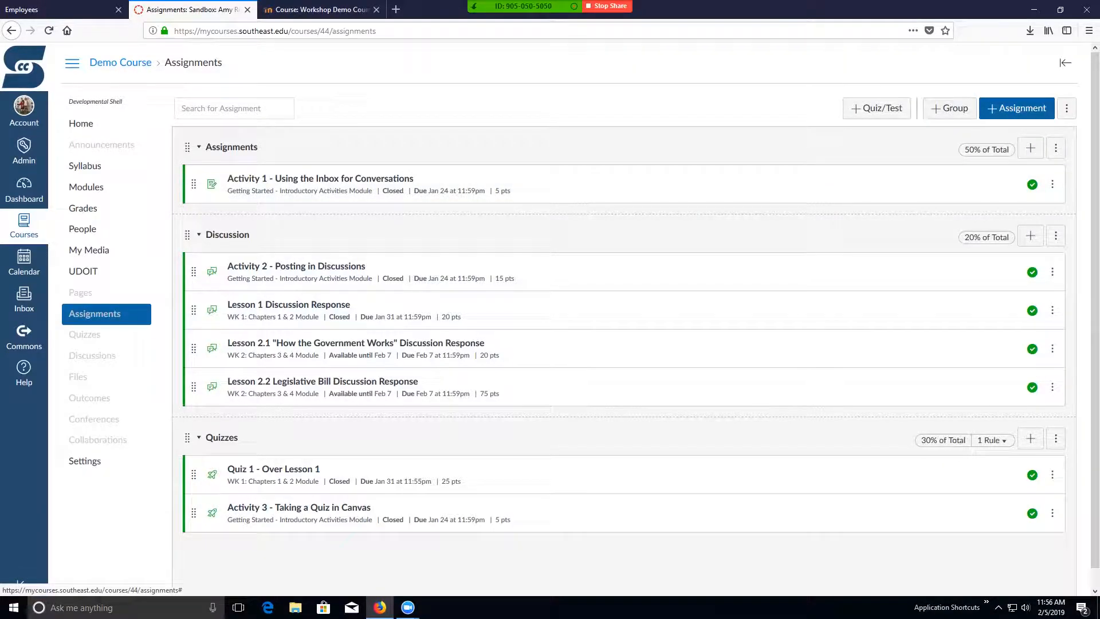
- Examine how the final grade is weighted by assignment group and leave the weight settings without saving
drag(188, 148, 295, 157)
click(1066, 108)
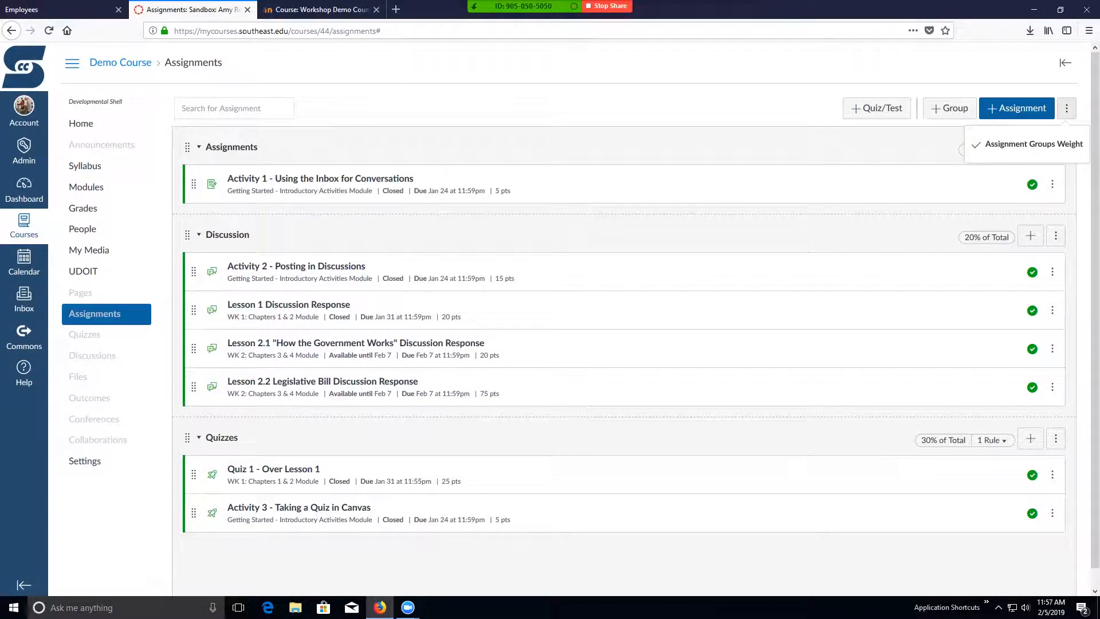
click(1025, 143)
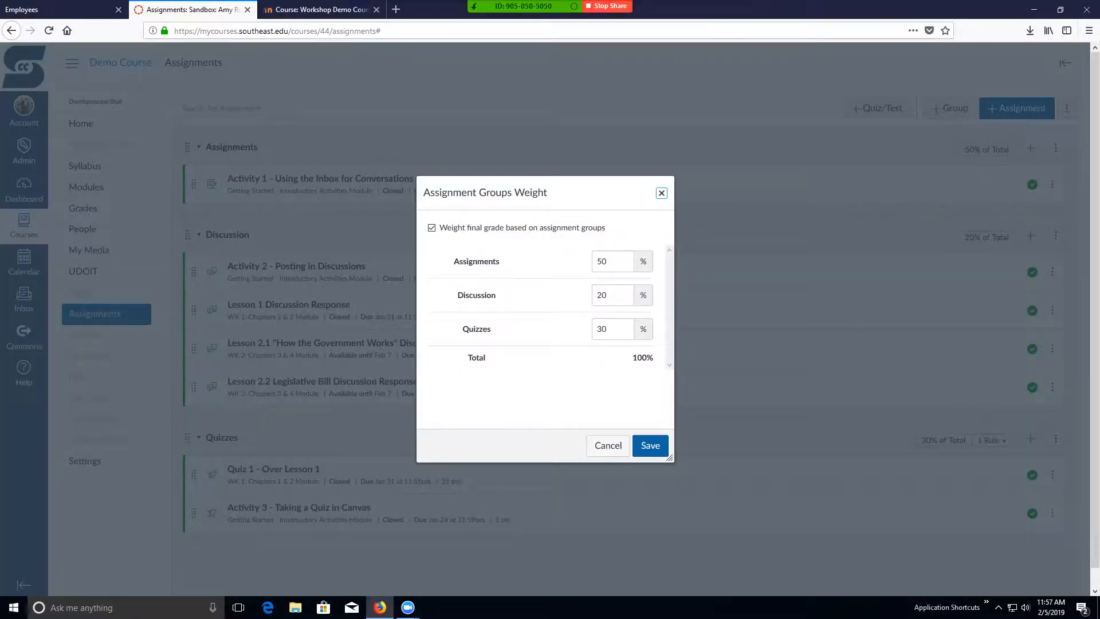
key(BackSpace)
key(BackSpace)
click(608, 445)
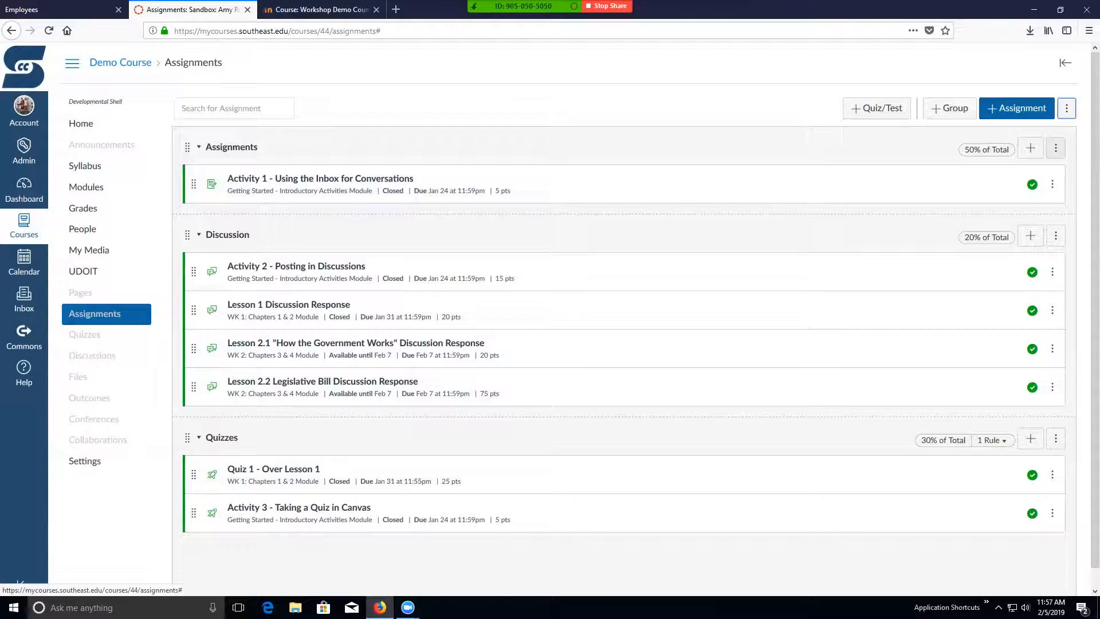
- Try to make the Assignments group ignore each student's 2 lowest scores, and close its settings
click(1056, 147)
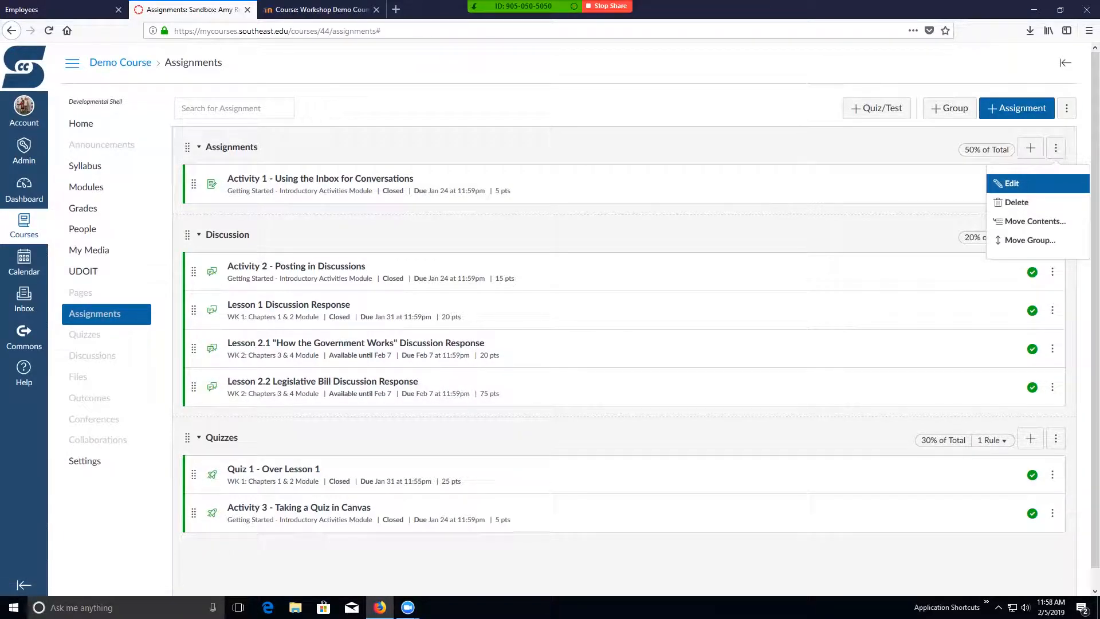
click(1011, 182)
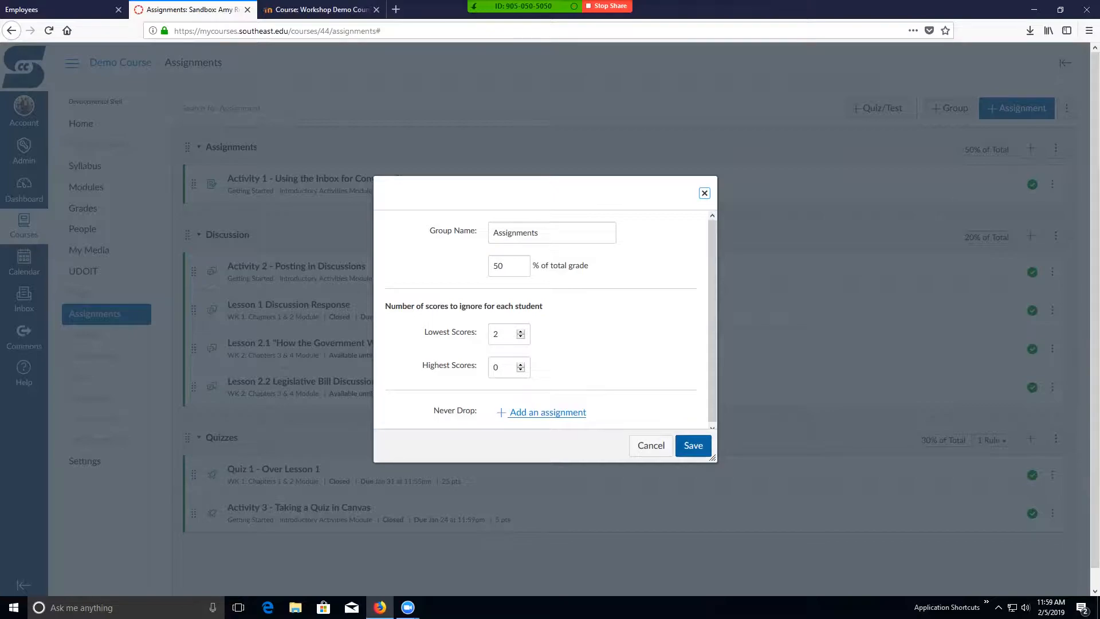
click(693, 445)
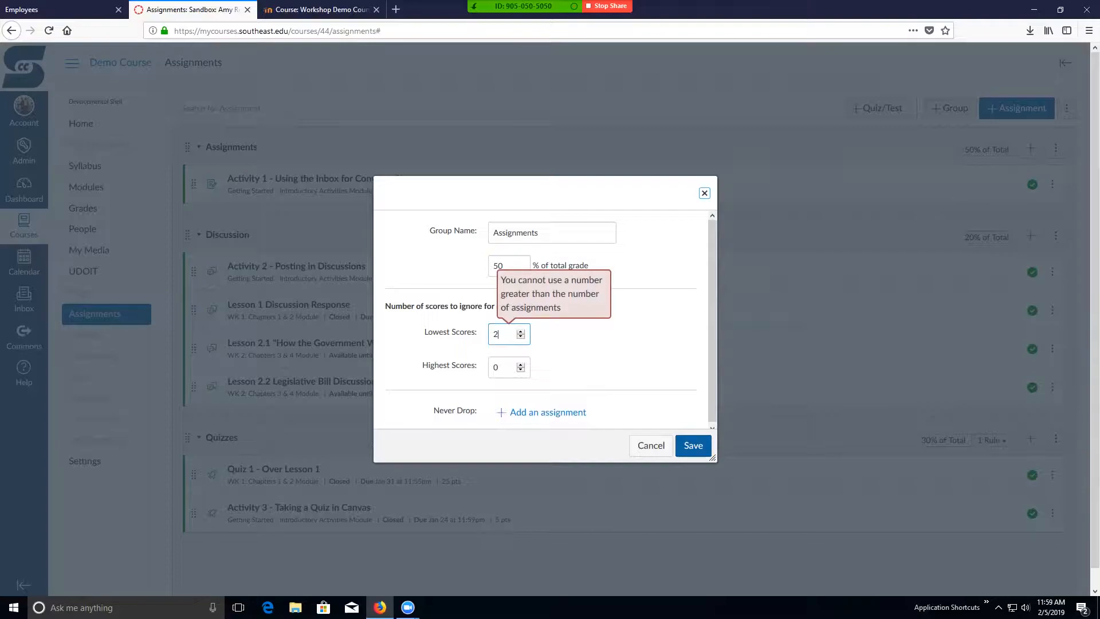
click(705, 193)
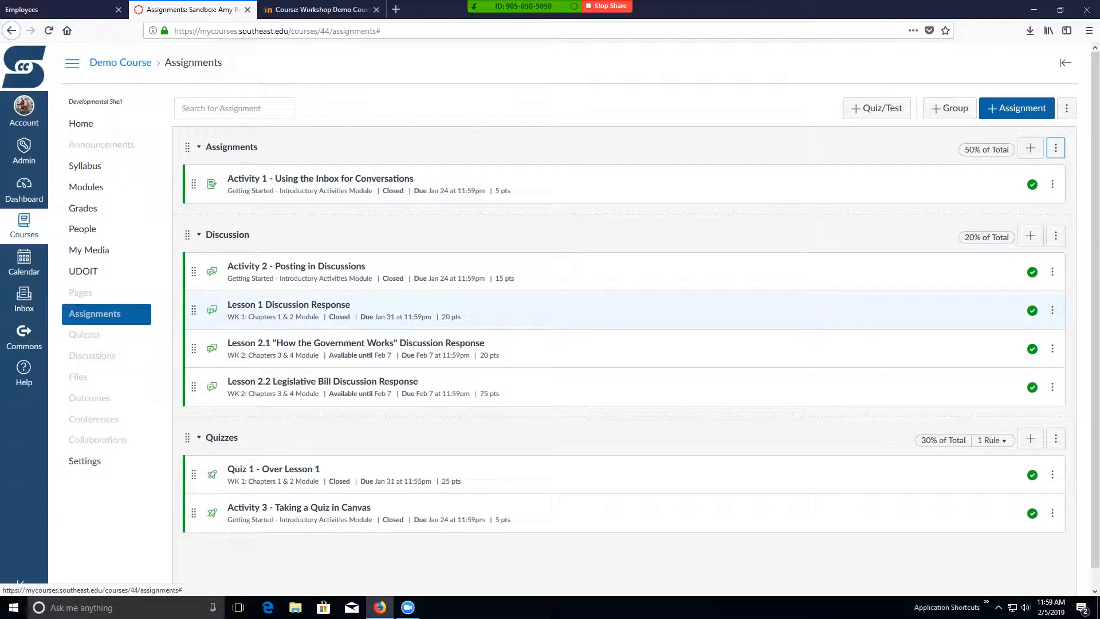
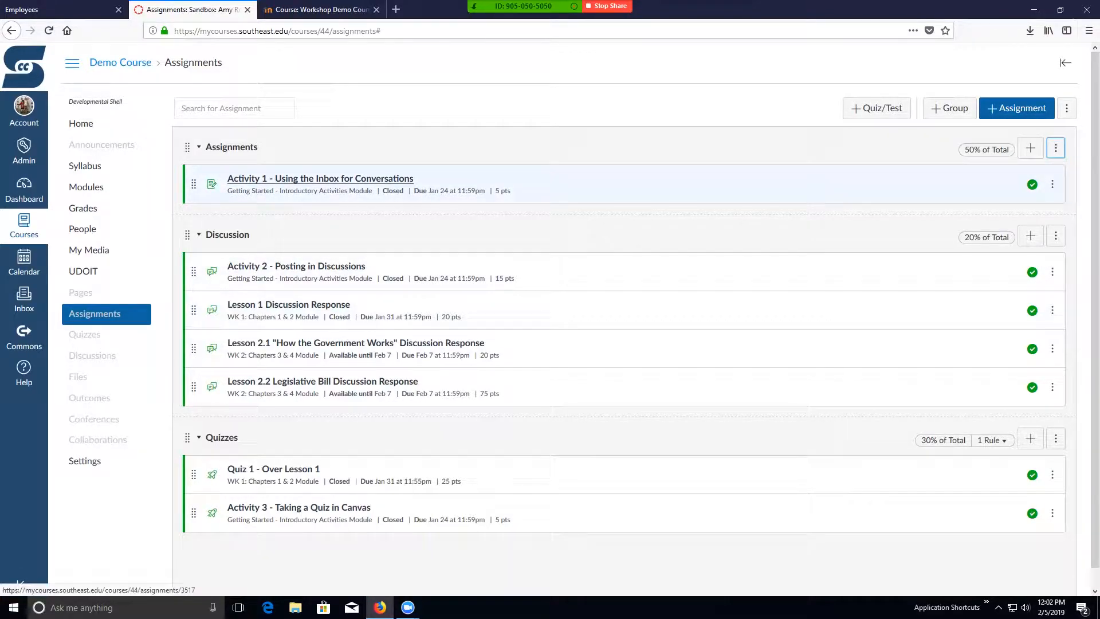
- View the Activity 1 - Using the Inbox for Conversations assignment, open it for editing, and examine its additional options
click(321, 179)
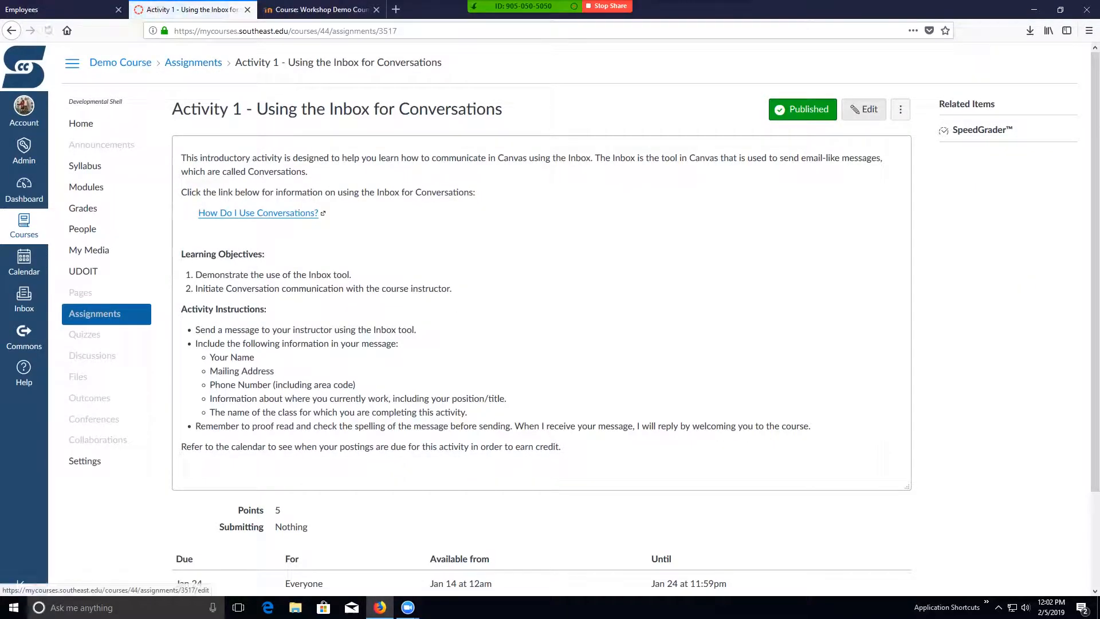
click(900, 109)
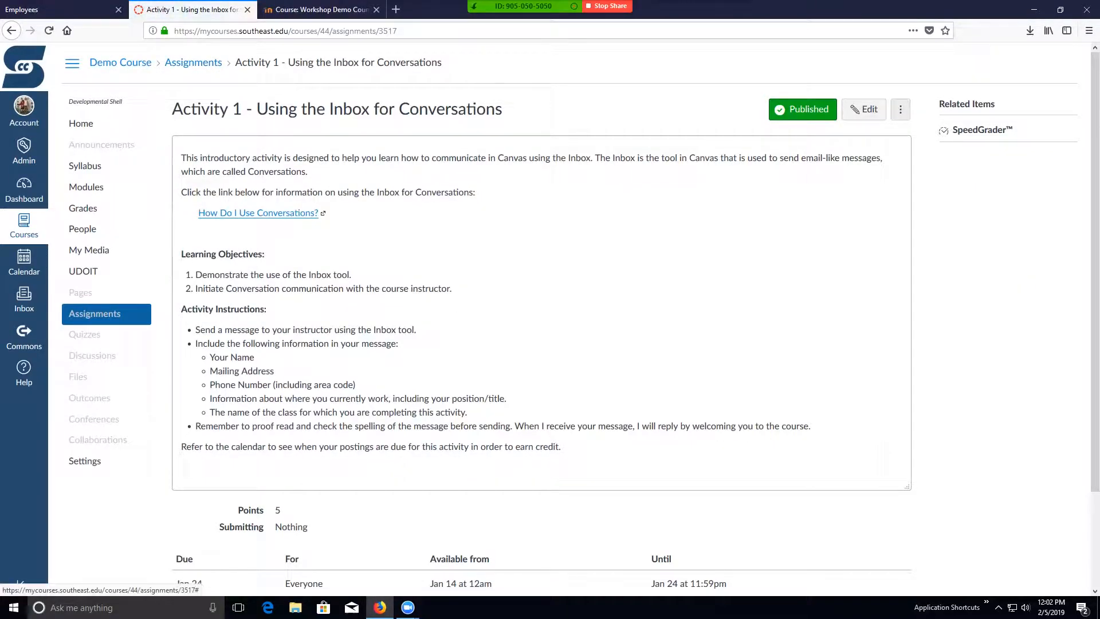
click(864, 109)
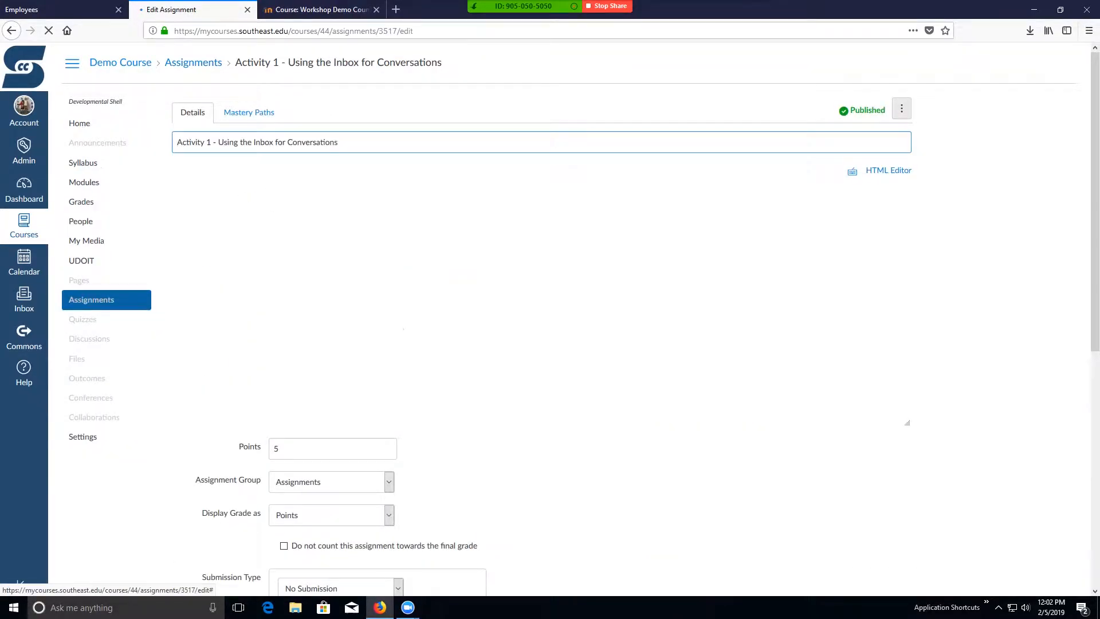
click(901, 108)
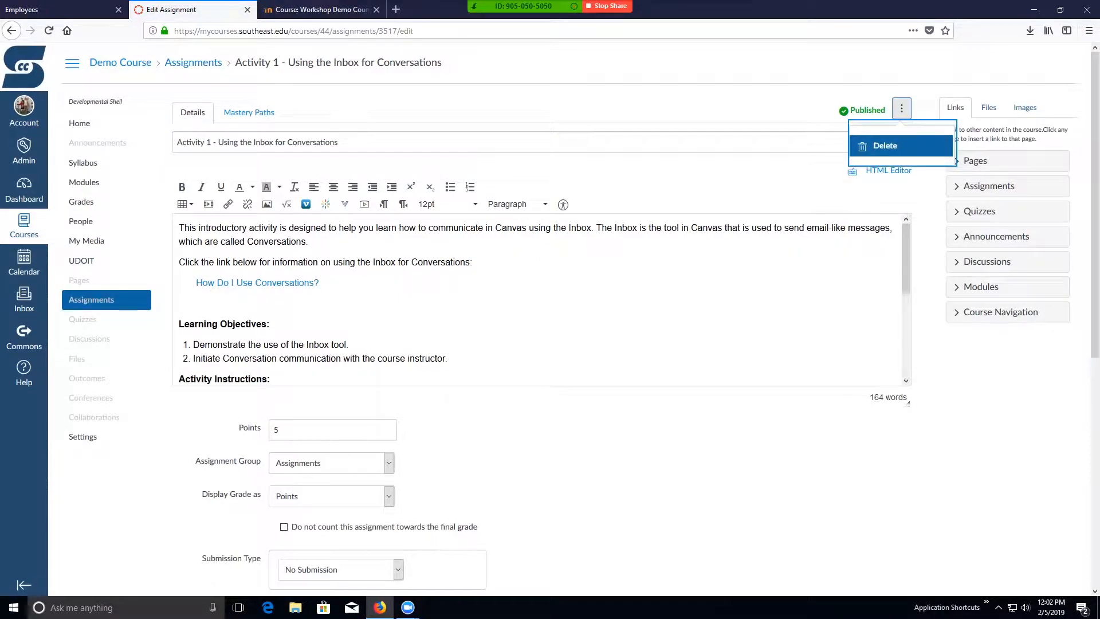
click(901, 108)
- Examine the course rubrics reached through the learning outcomes, and open the form for adding a new rubric
click(87, 378)
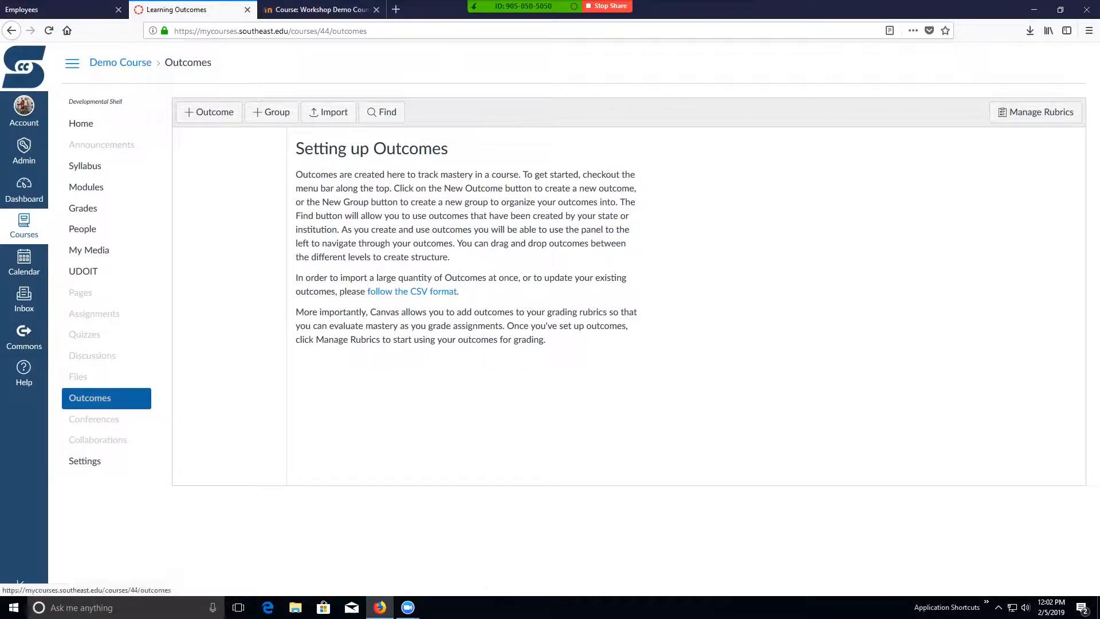
click(1036, 112)
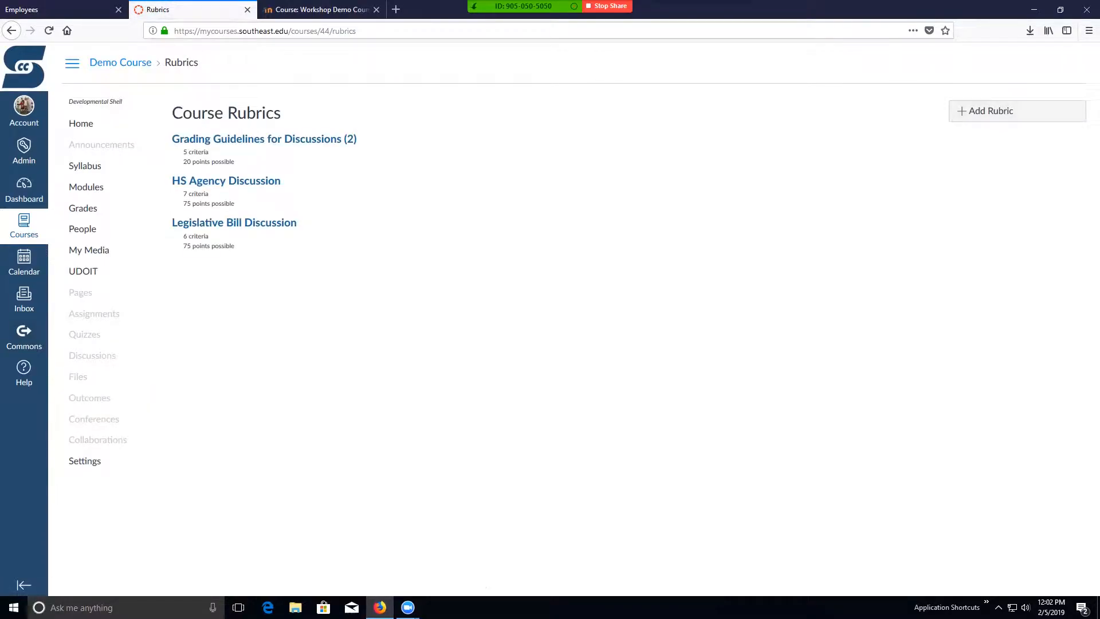
click(1016, 111)
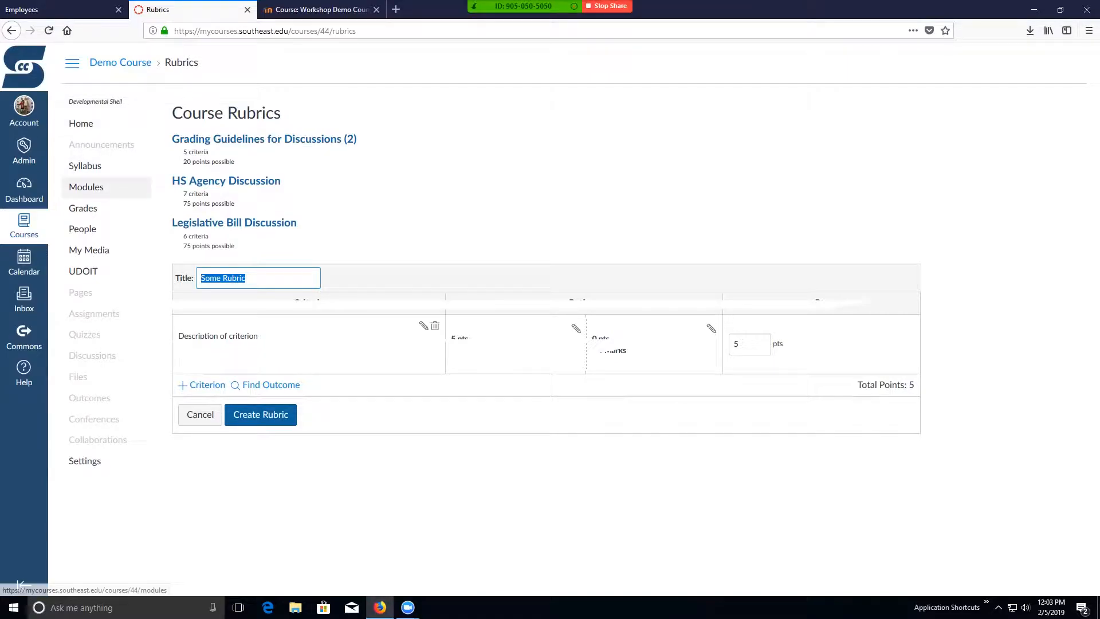
- Duplicate the Lesson 1 Overview page in the WK 1: Chapters 1 & 2 module
click(86, 186)
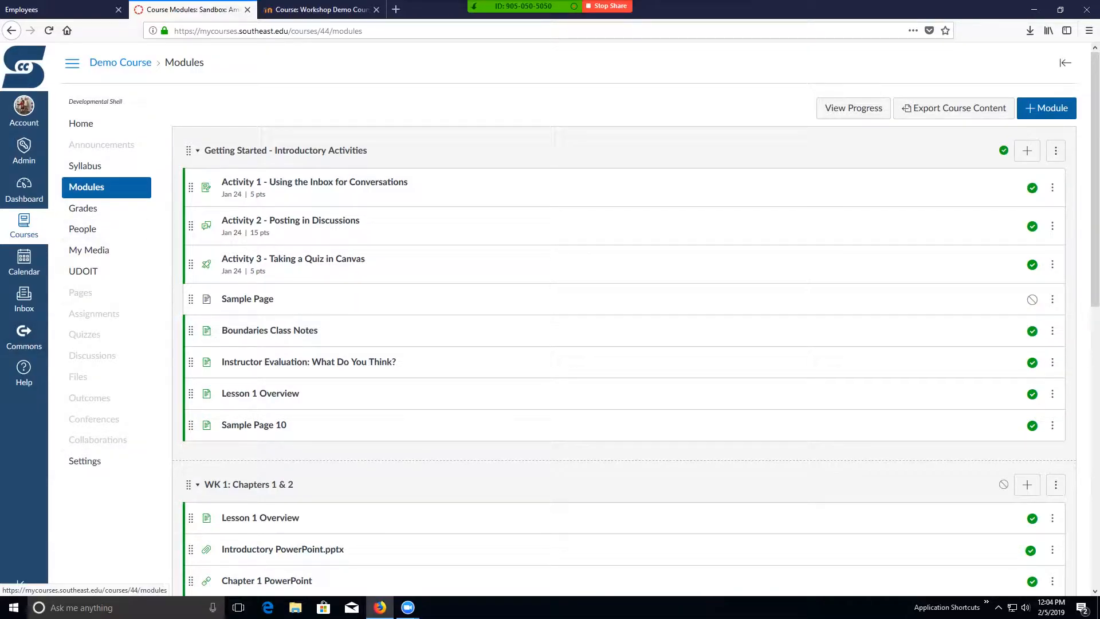
click(86, 187)
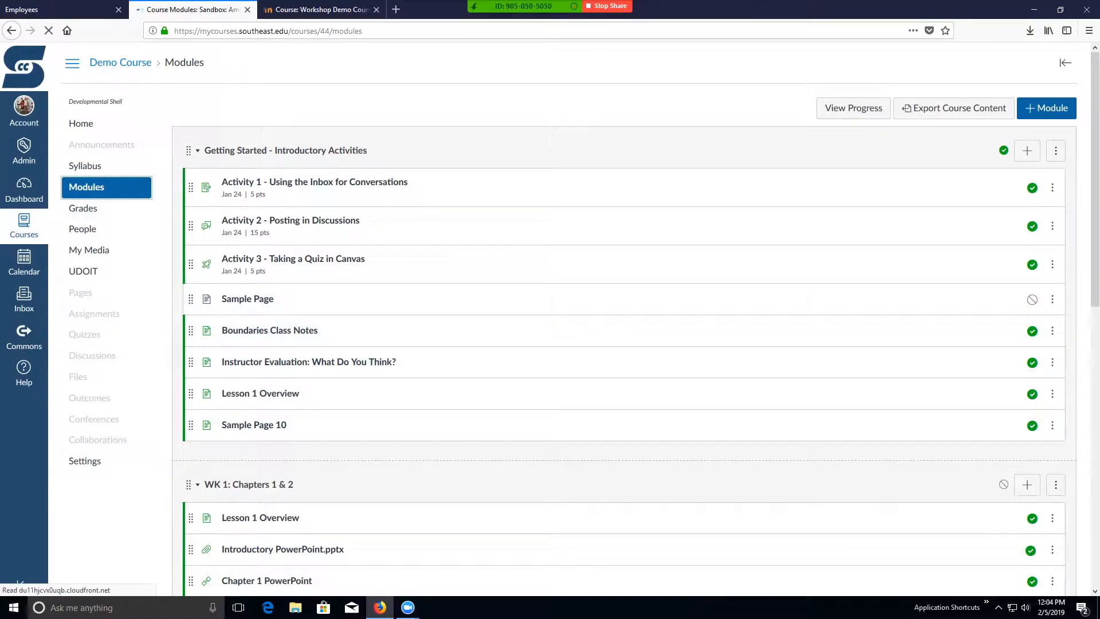
scroll(550, 401, down, 3)
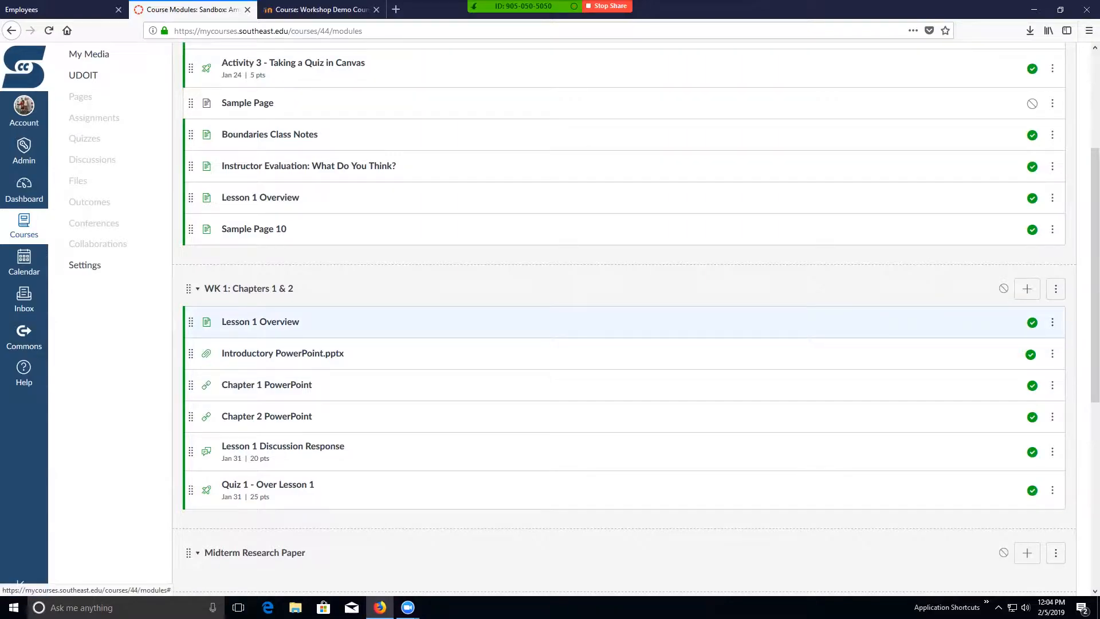
click(1052, 322)
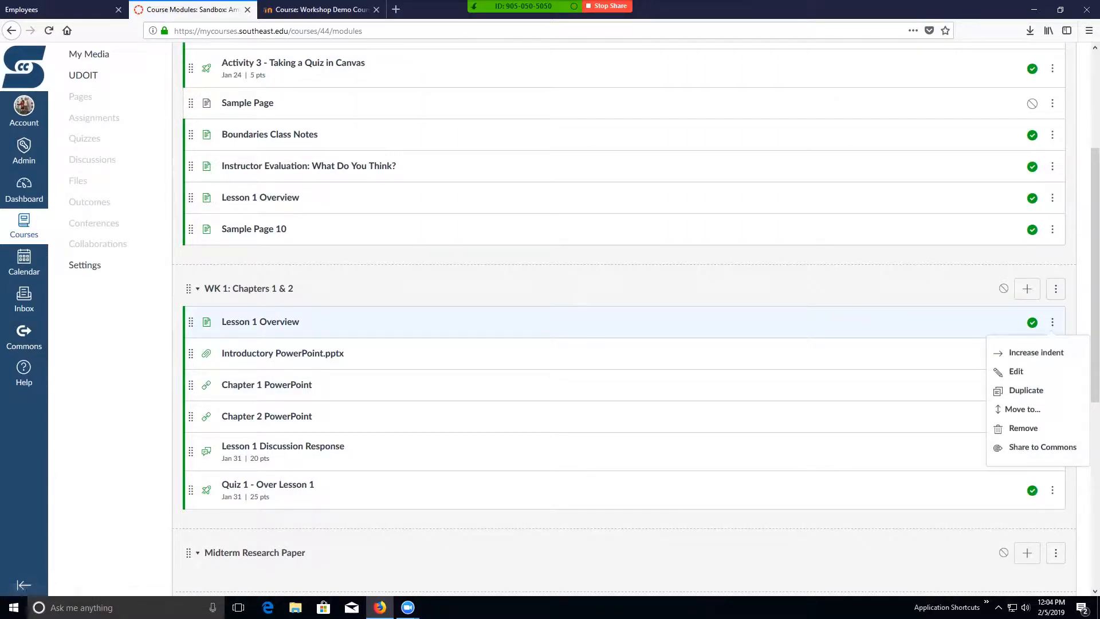
click(1026, 390)
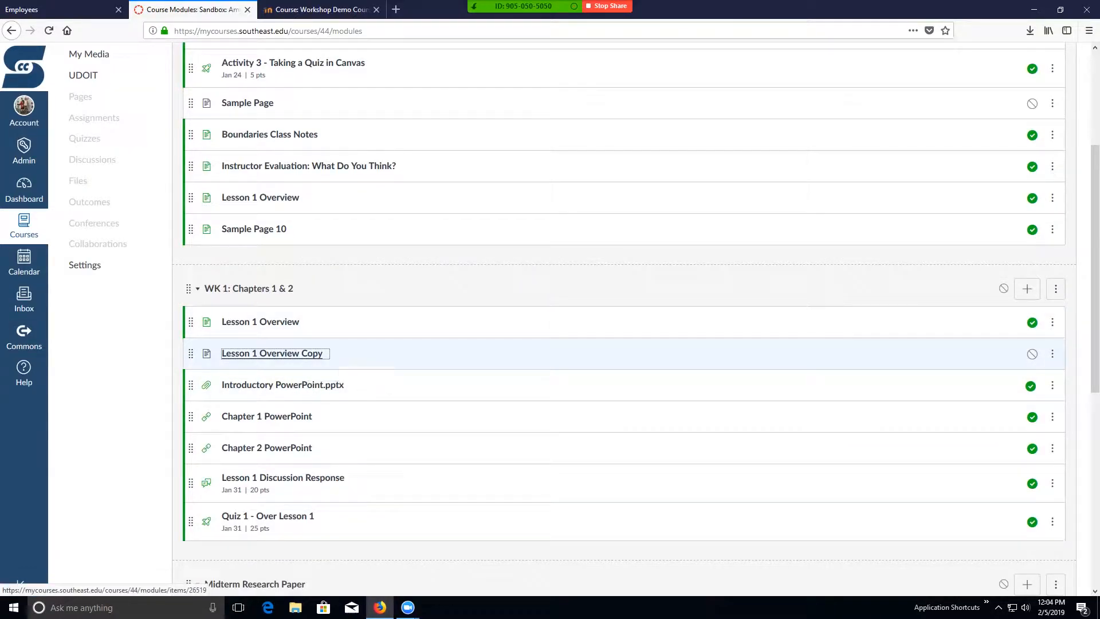
mouse_move(190, 353)
mouse_down()
mouse_move(190, 469)
mouse_move(191, 343)
mouse_up()
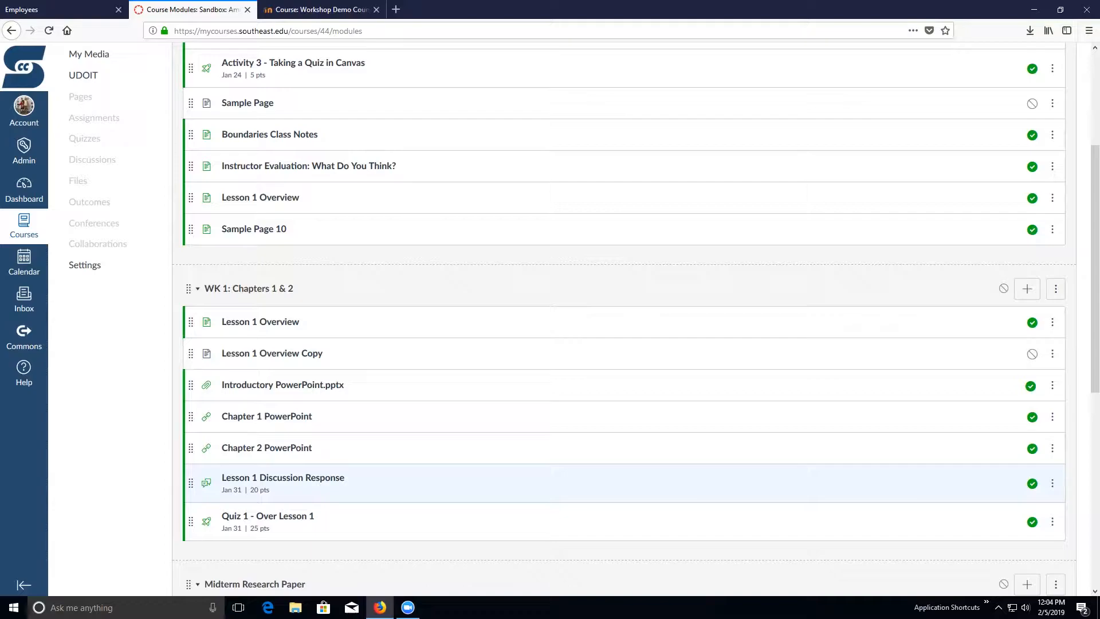
scroll(572, 425, up, 5)
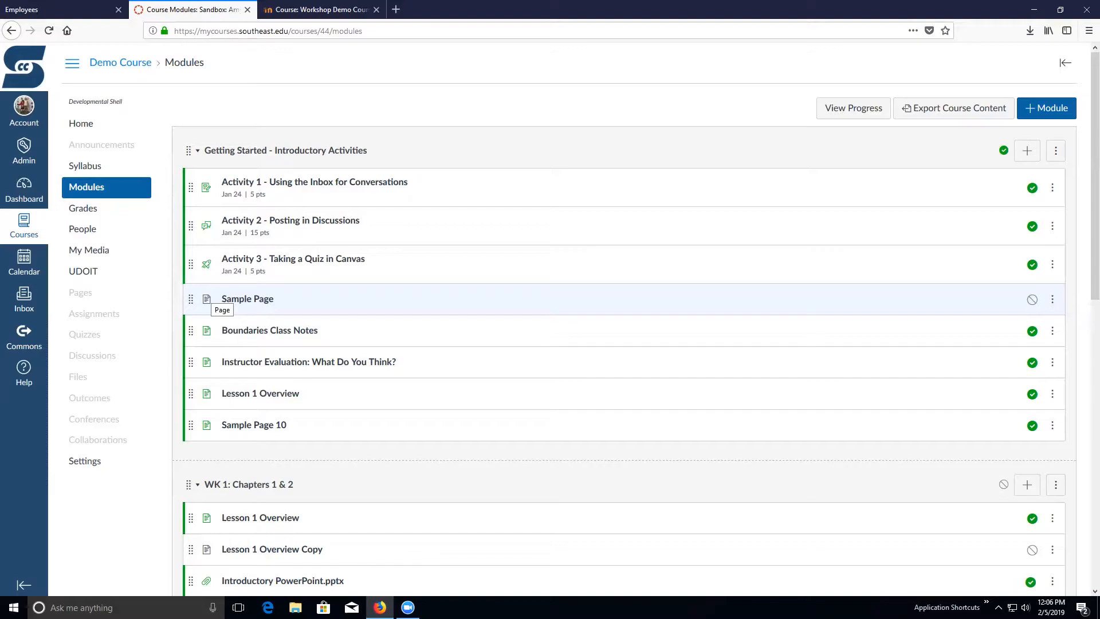
- Open the Canvas Instructor Orientation course from the dashboard and display the list of all its pages
click(24, 189)
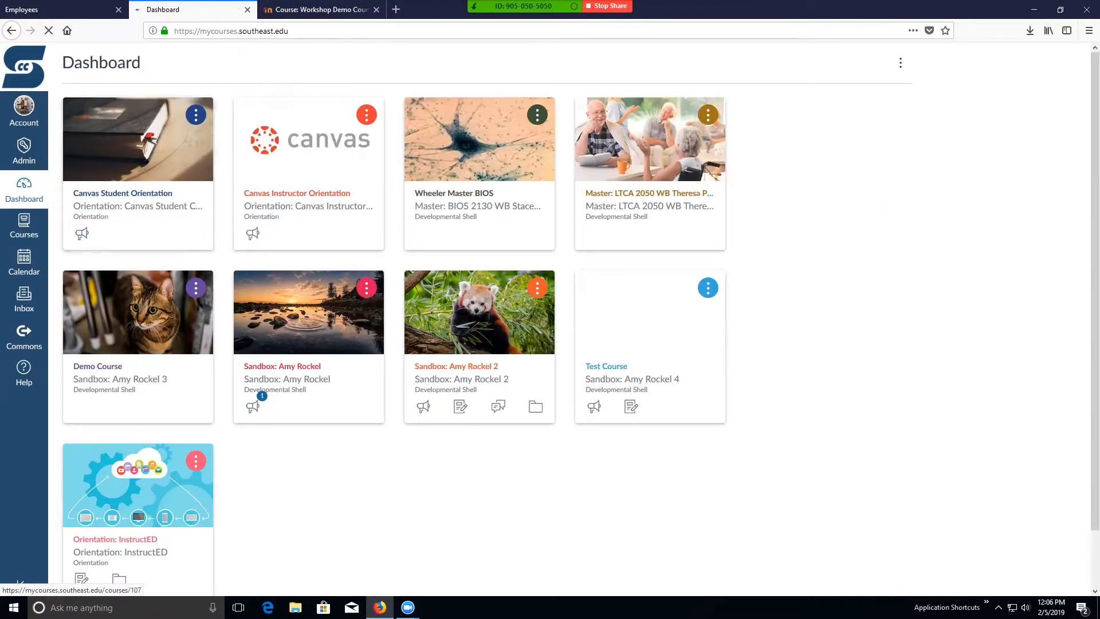
click(308, 207)
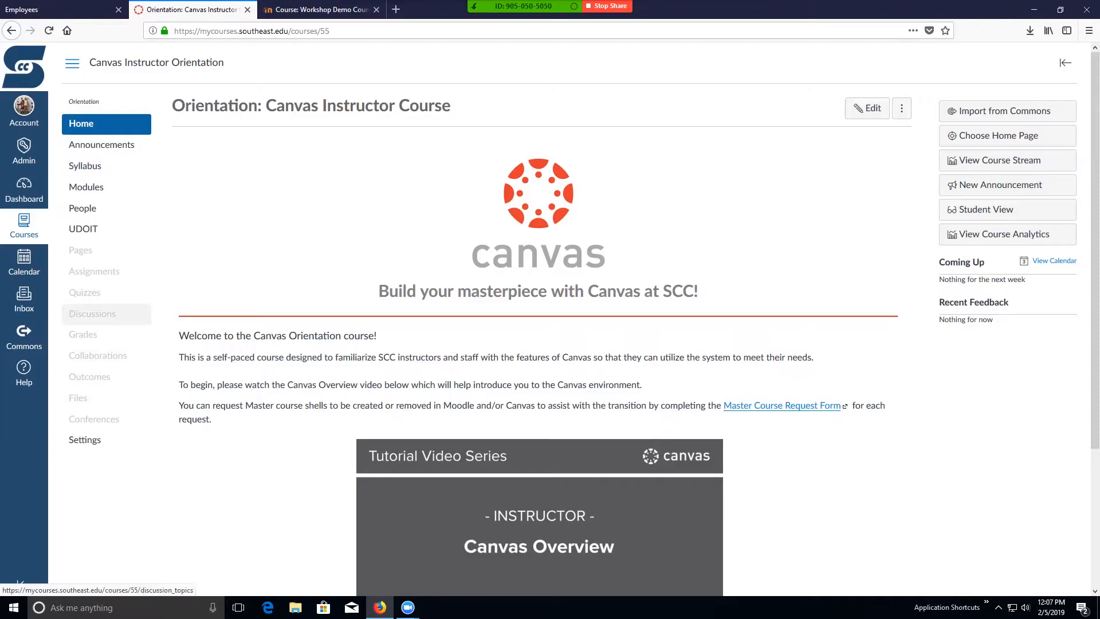
click(80, 250)
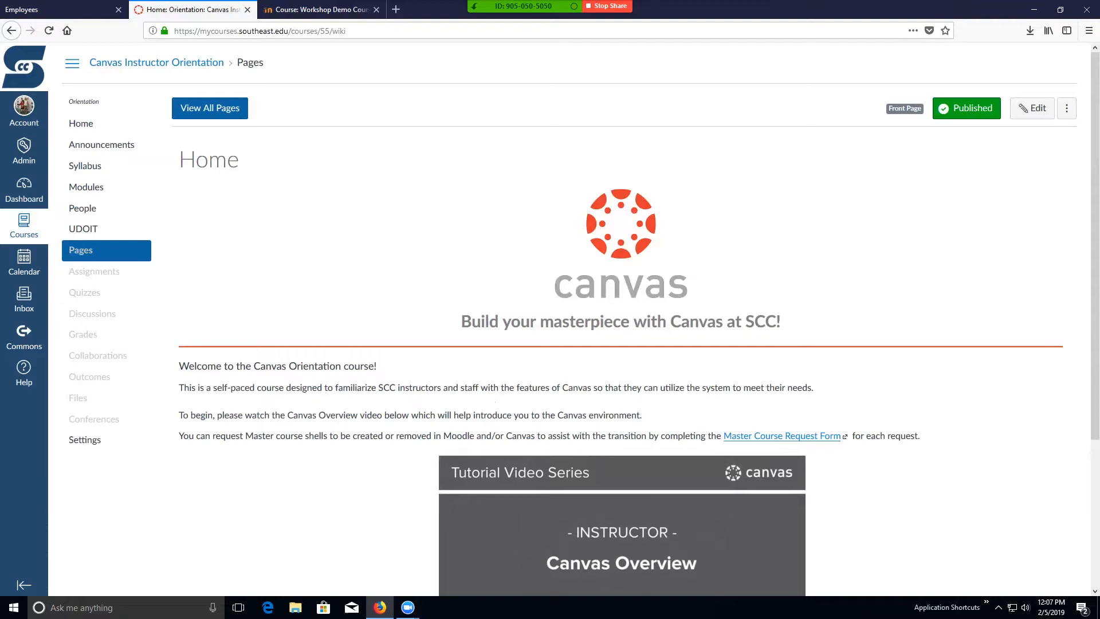
click(209, 108)
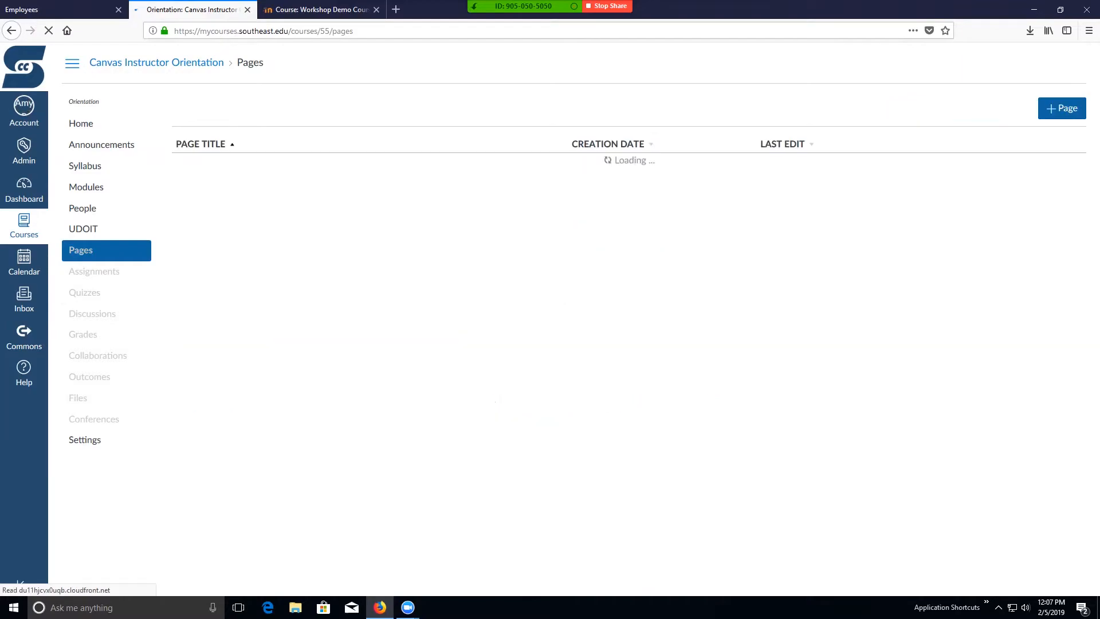